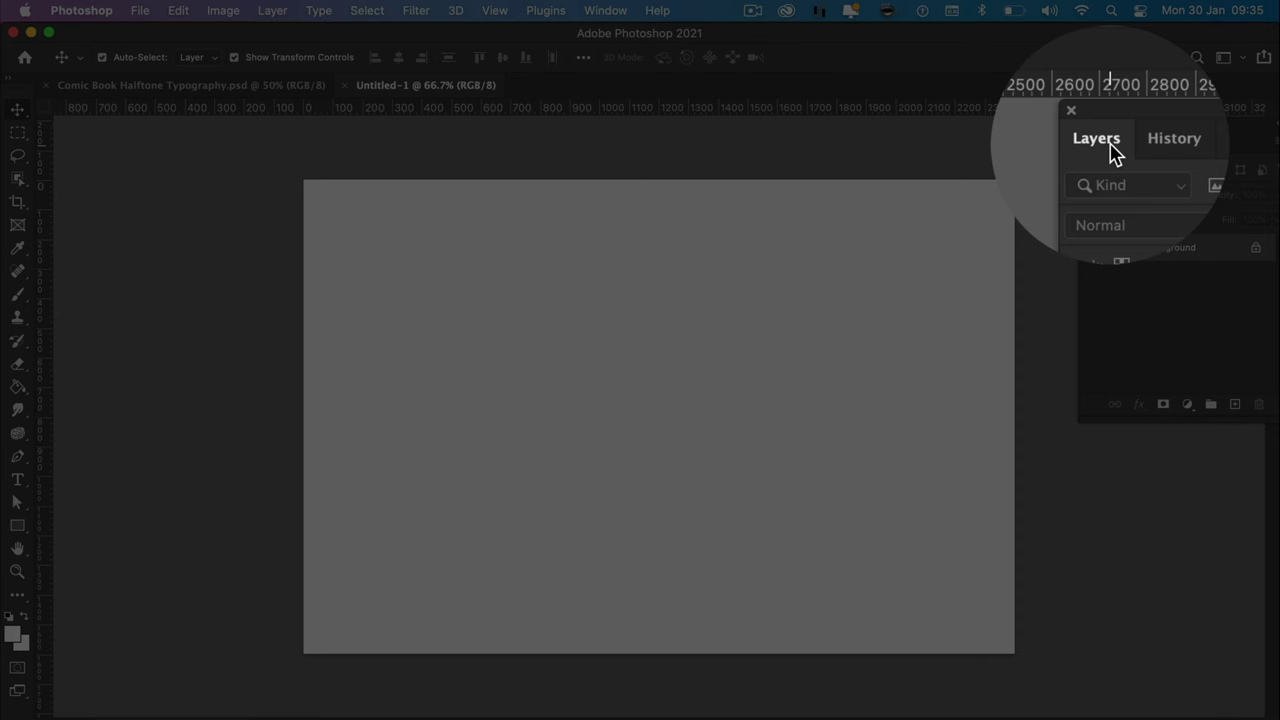
Step: Unlock the Background layer as Layer 0 and duplicate it into Layer 0 copy
click(618, 12)
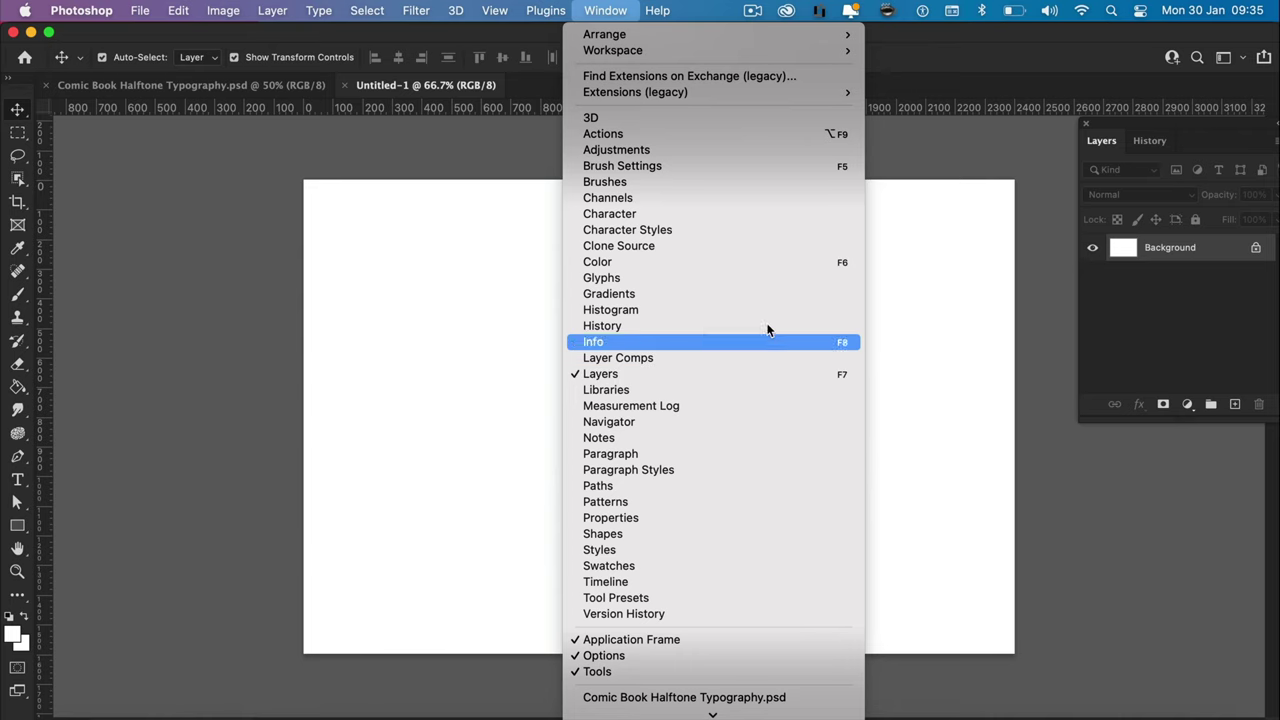
click(1128, 282)
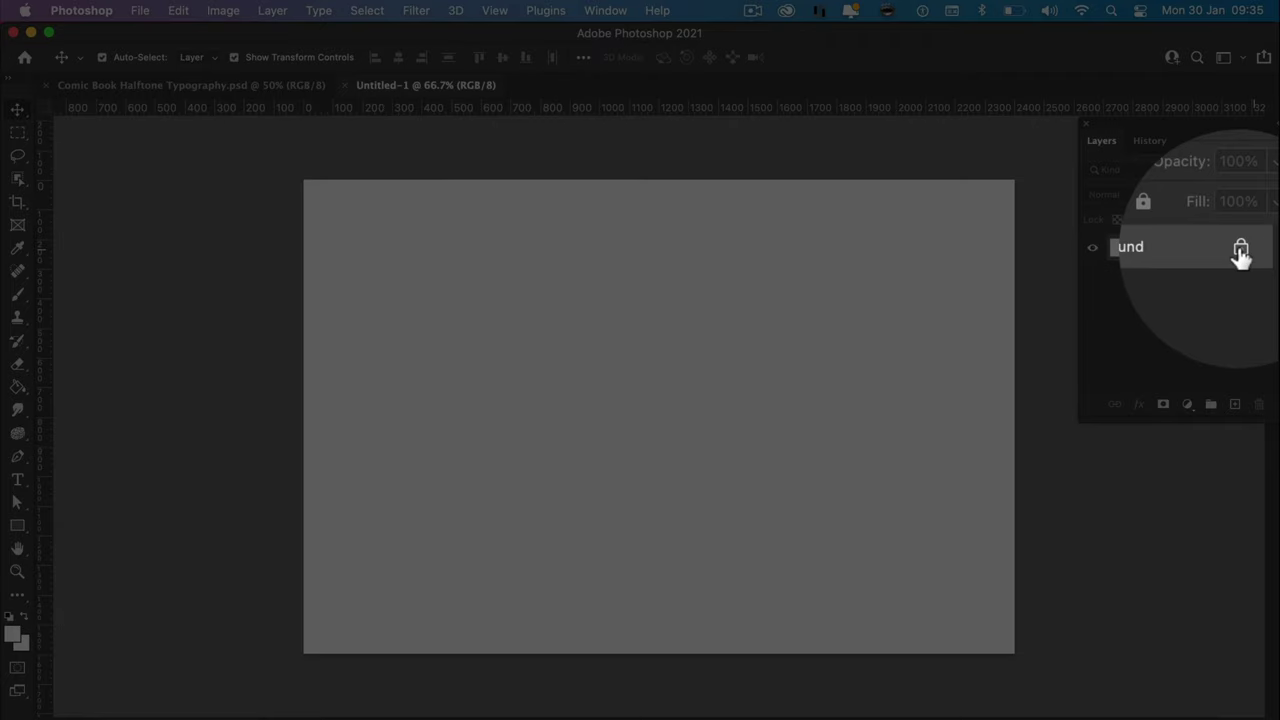
click(1255, 250)
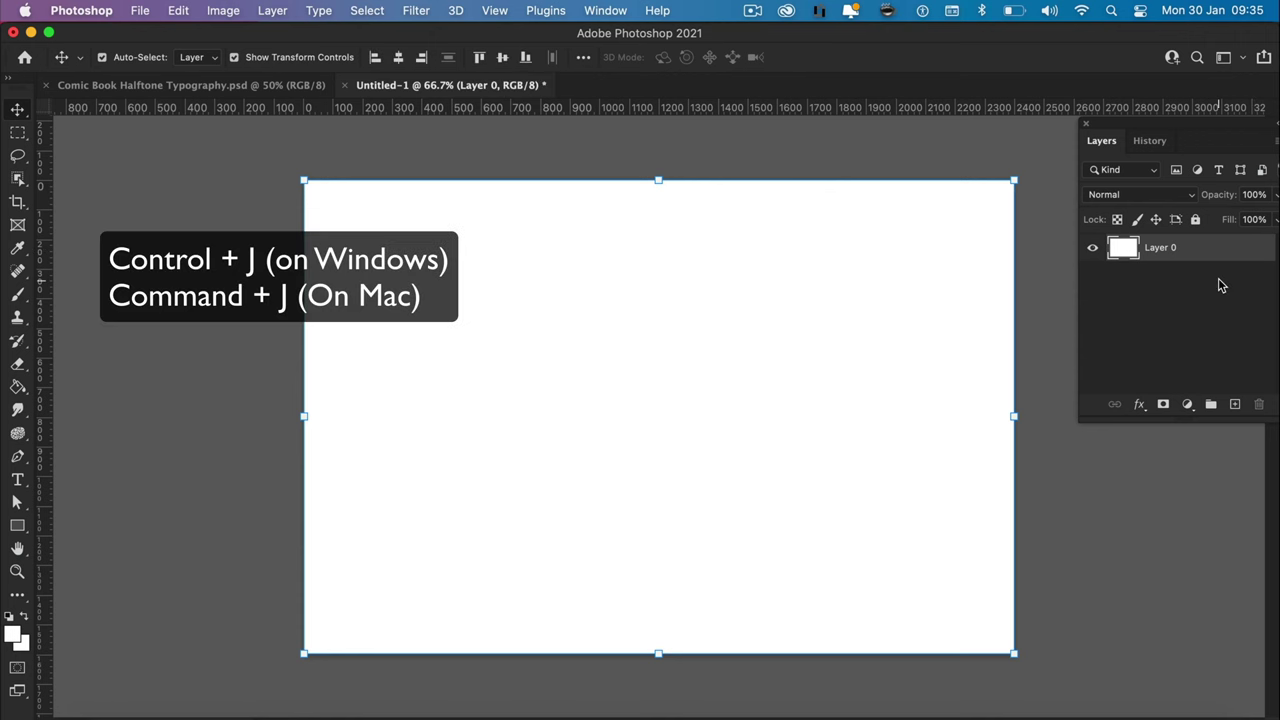
key(super+j)
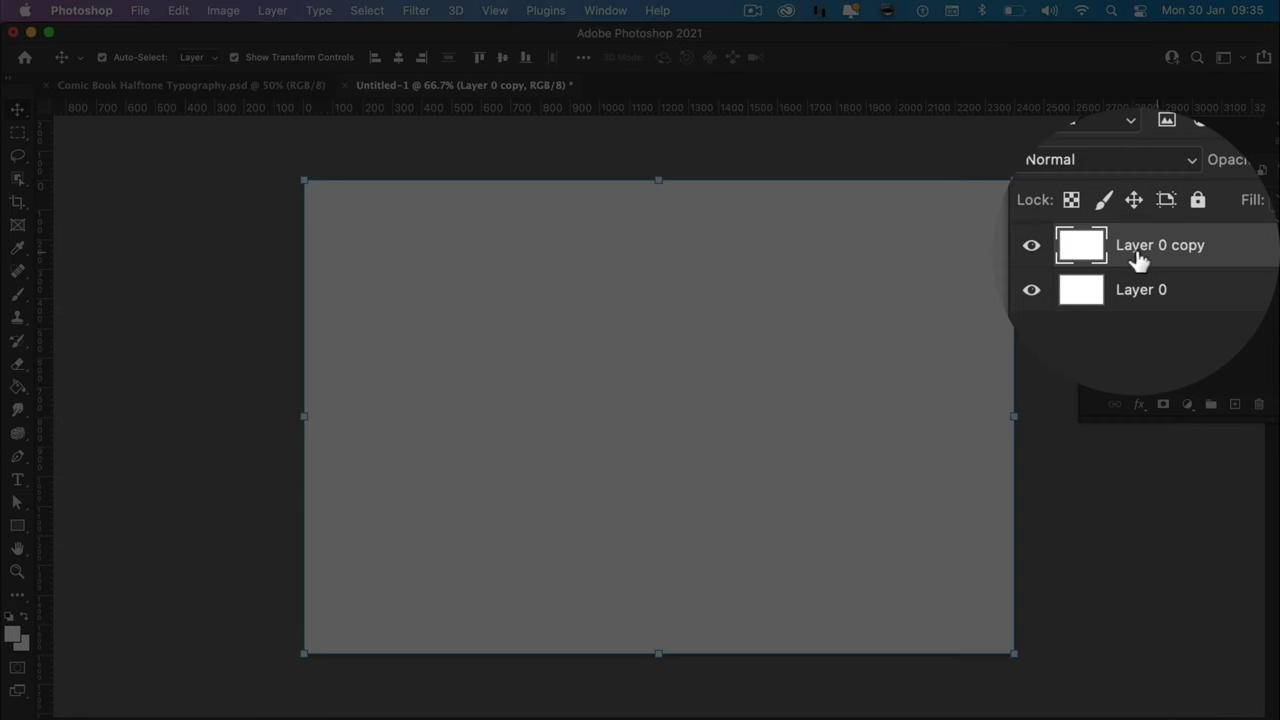
Step: Give Layer 0 copy a Gradient Overlay using the Black, White preset
right_click(1158, 257)
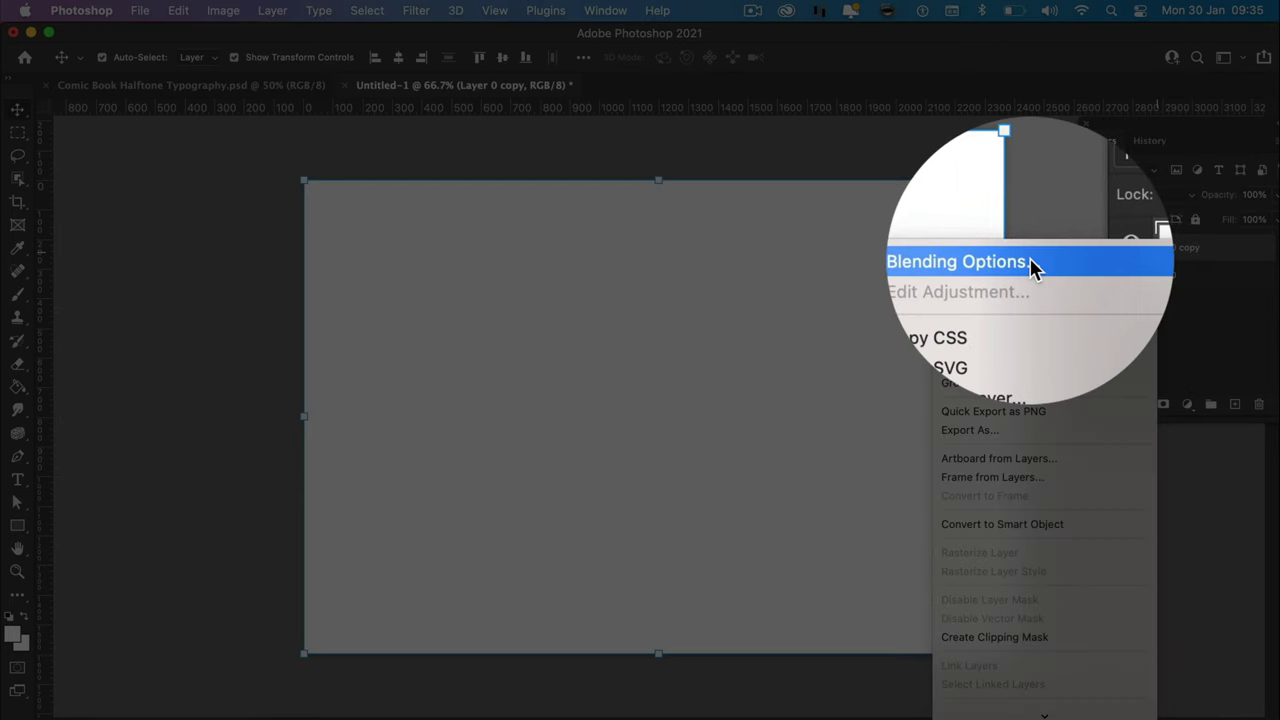
click(1030, 264)
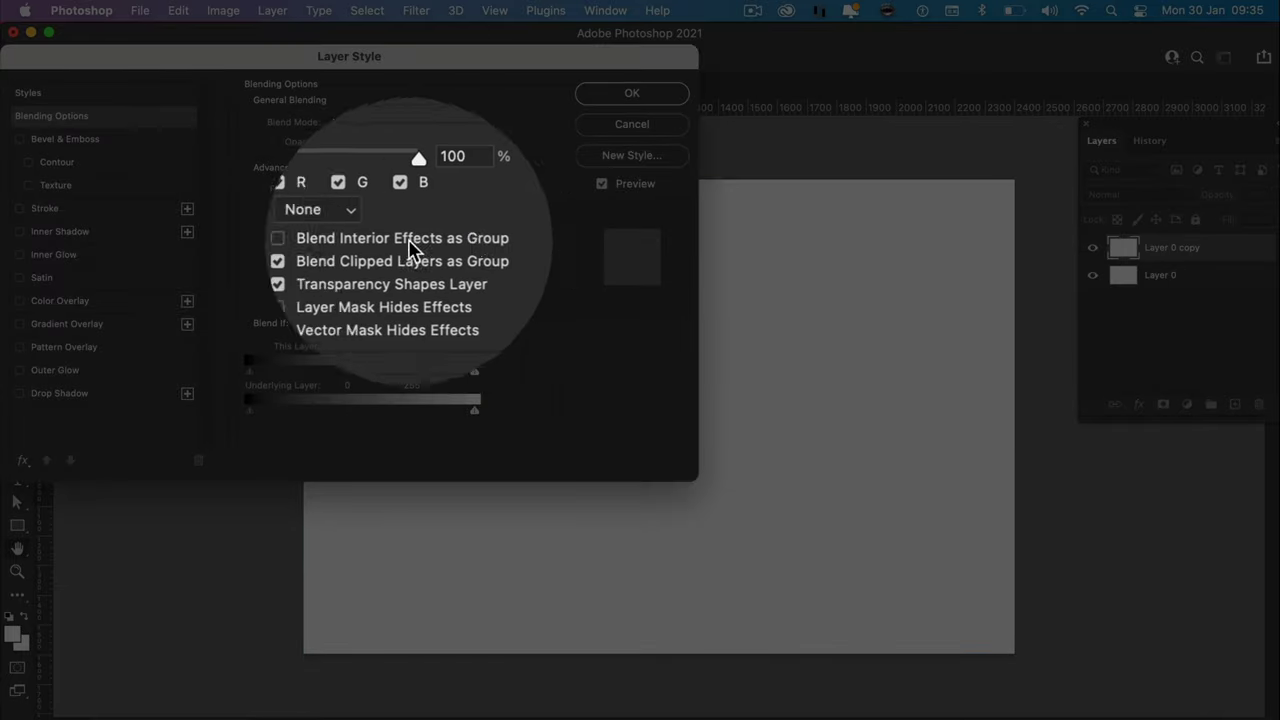
click(86, 324)
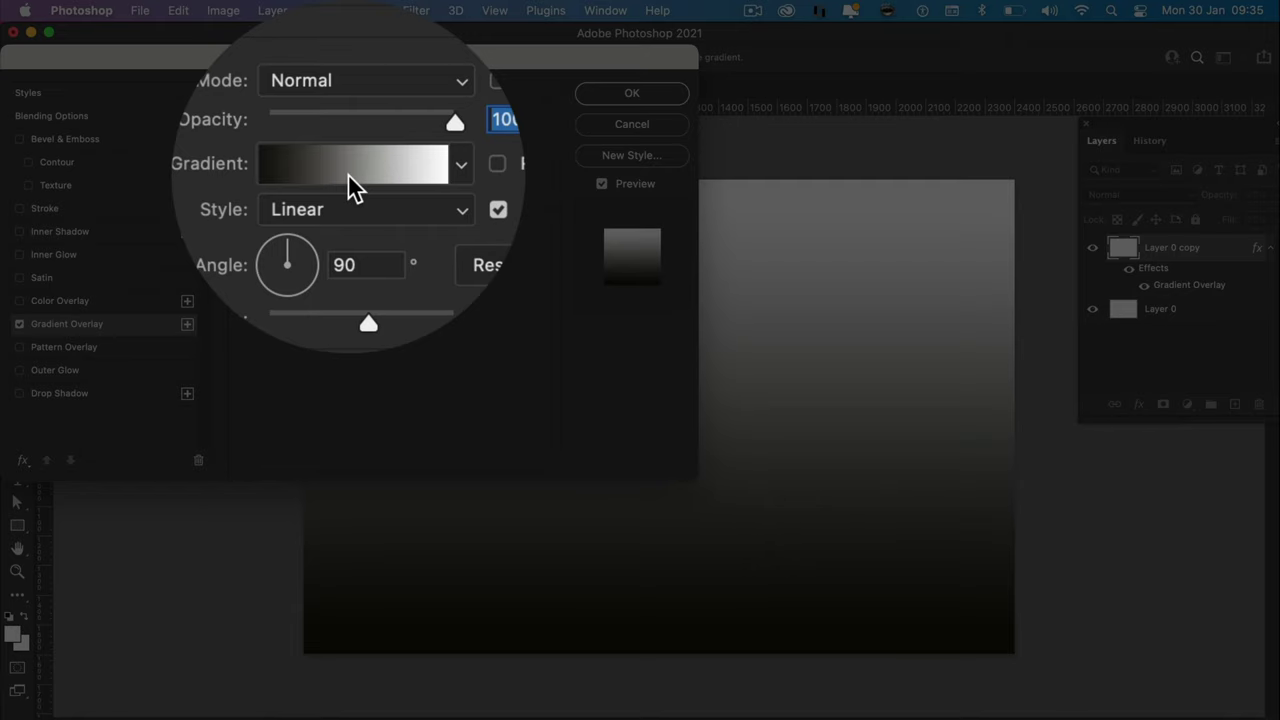
click(348, 173)
click(197, 207)
click(257, 234)
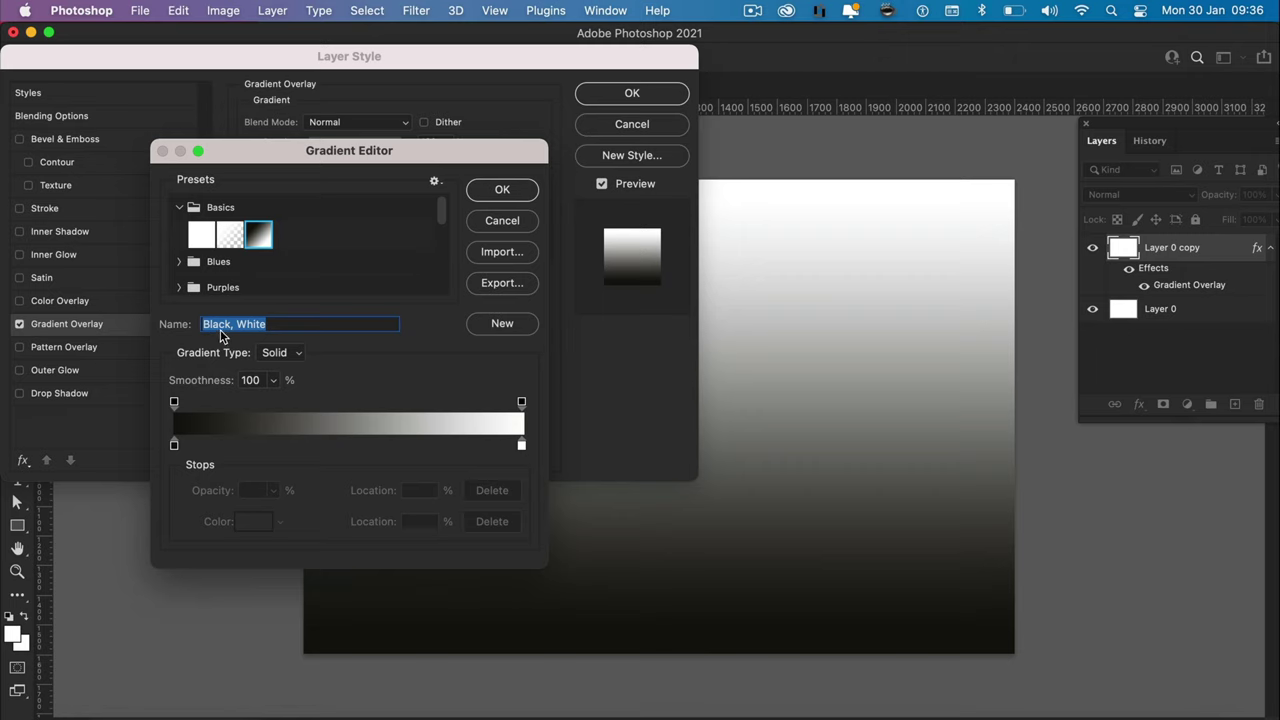
click(500, 190)
click(620, 93)
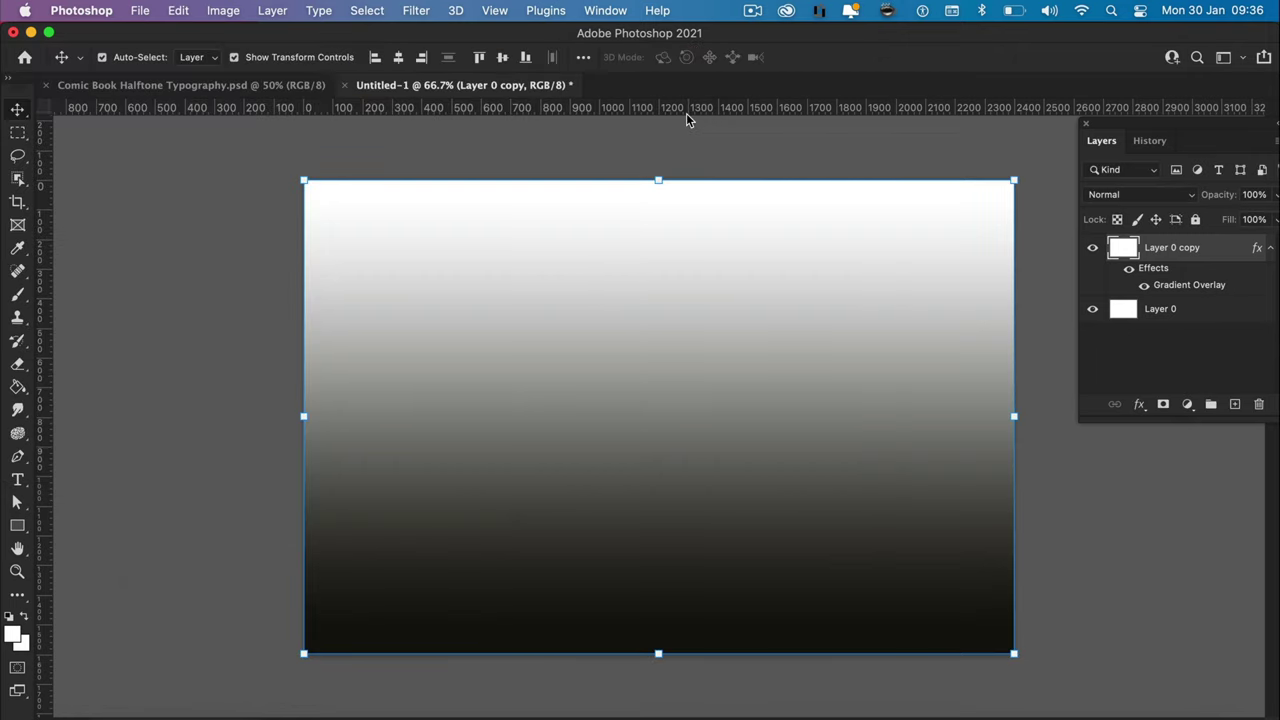
Step: Select Layer 0 together with Layer 0 copy and merge them into one layer
shift+click(1162, 312)
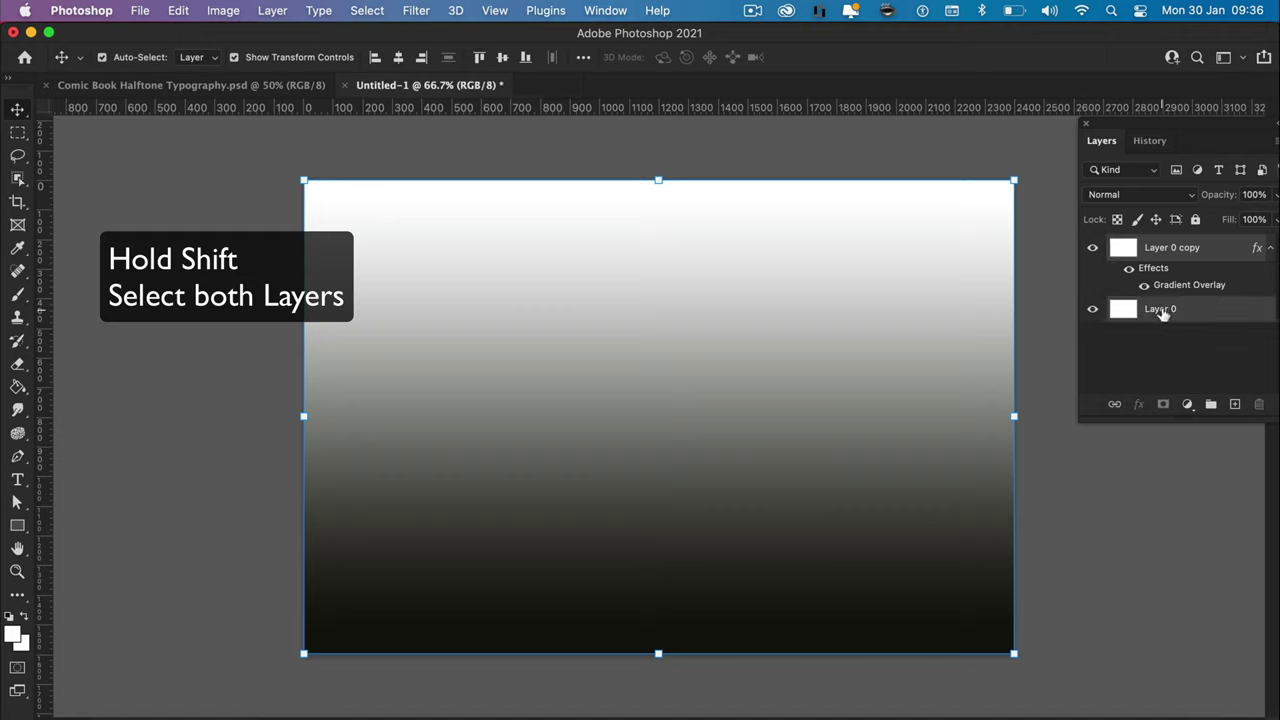
right_click(1162, 312)
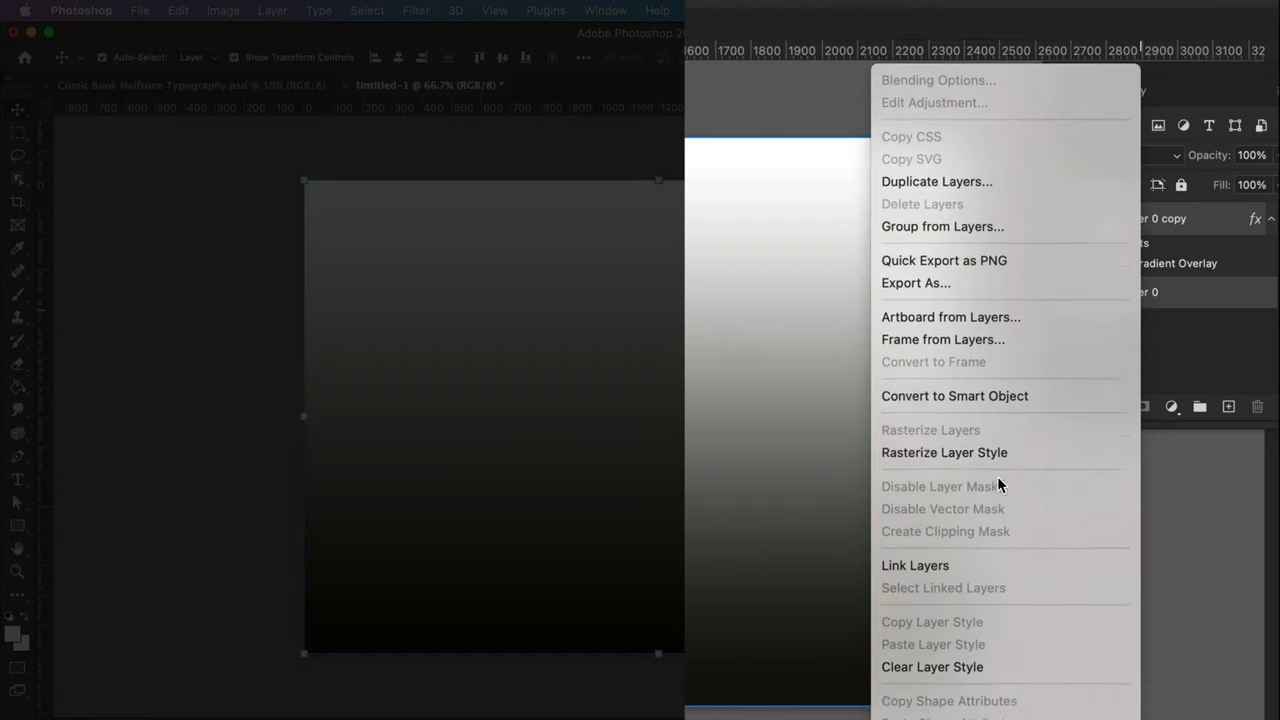
scroll(998, 486, down, 5)
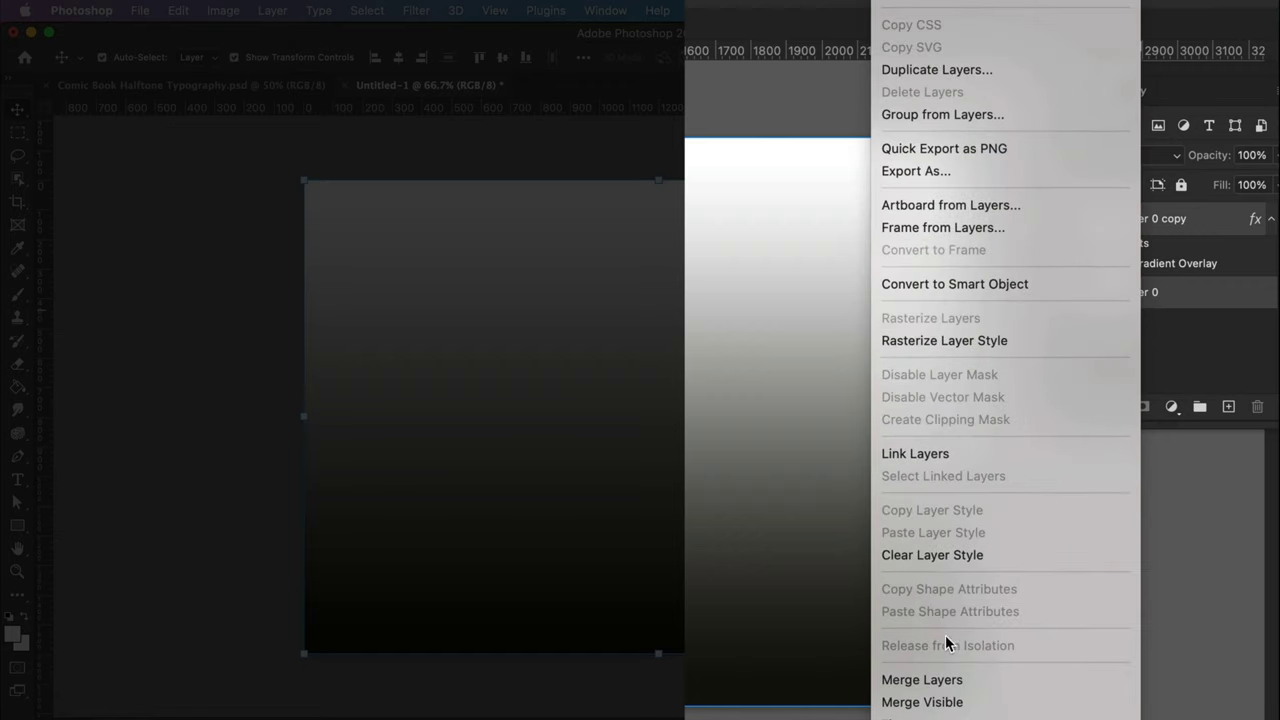
click(946, 684)
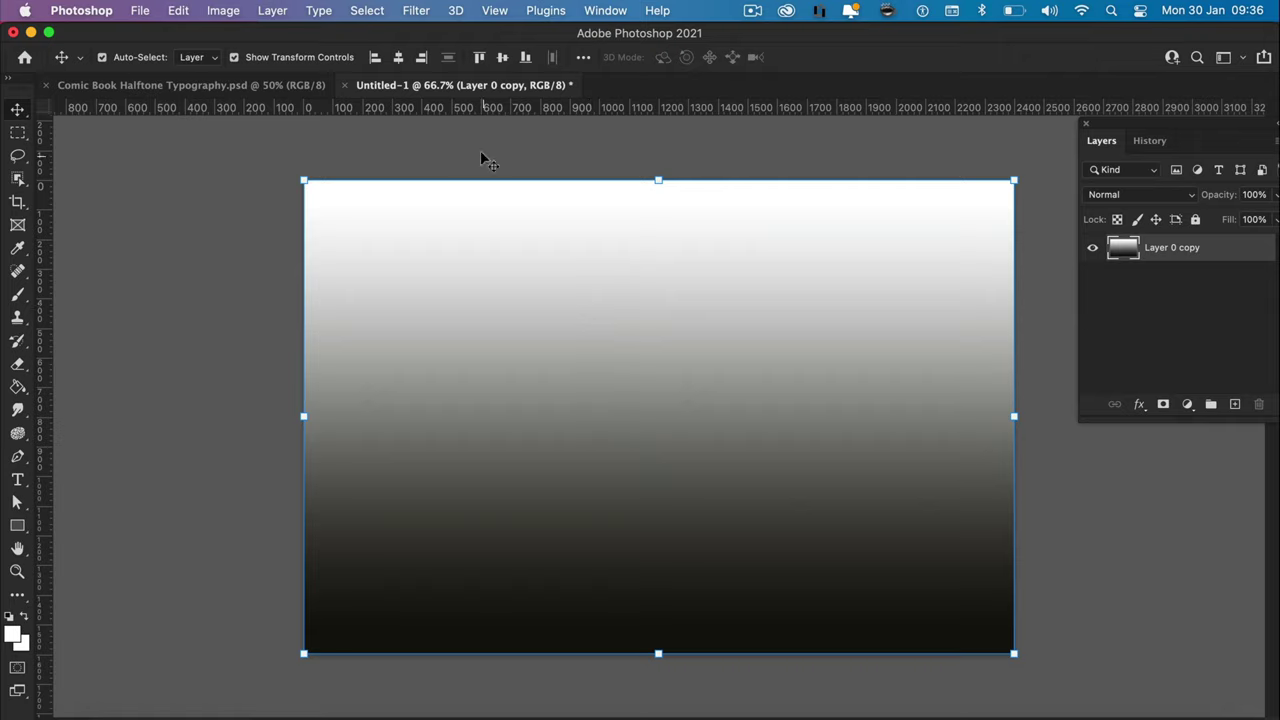
Step: Apply Color Halftone with Max. Radius 25 and channel angles 0 to the gradient layer
click(415, 12)
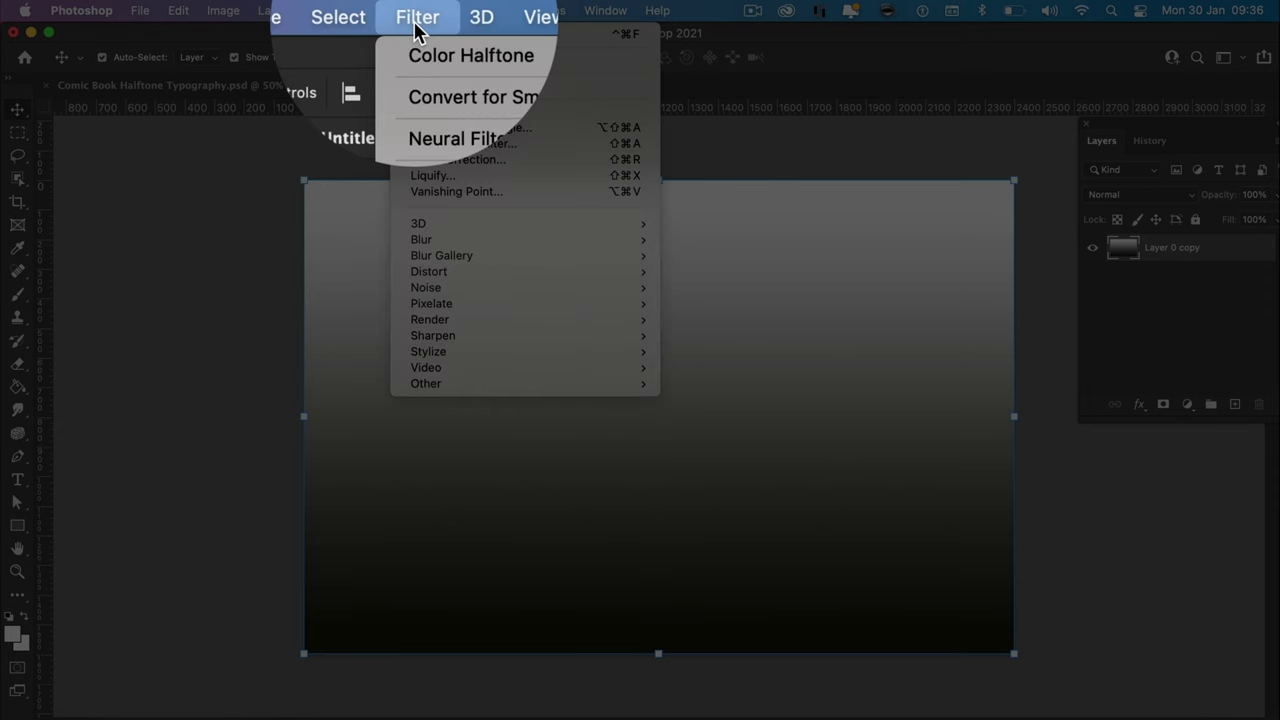
mouse_move(468, 306)
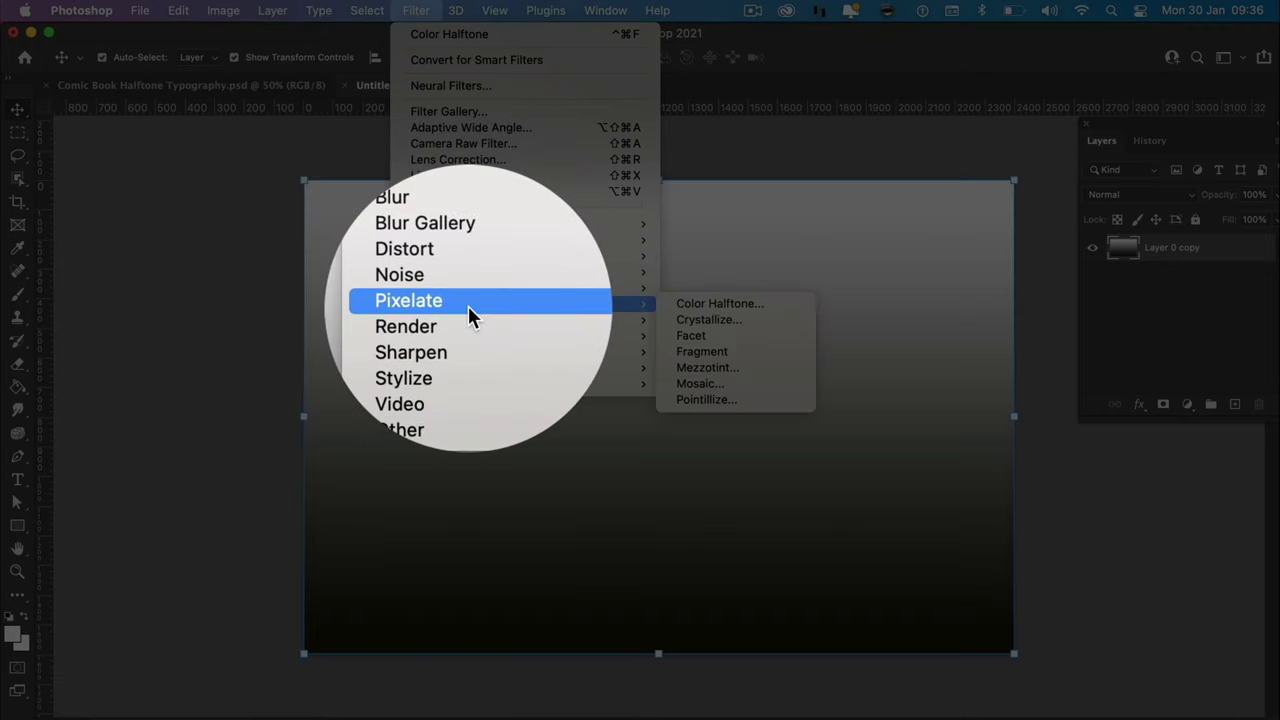
click(673, 302)
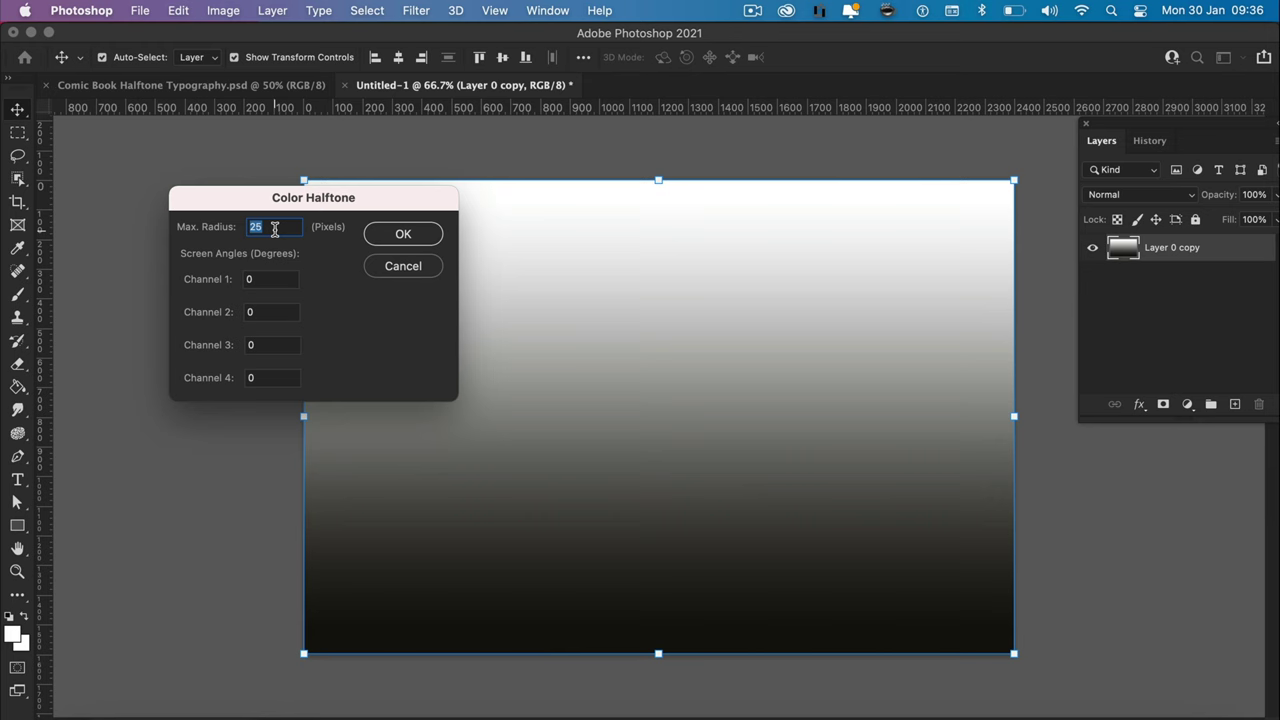
click(402, 233)
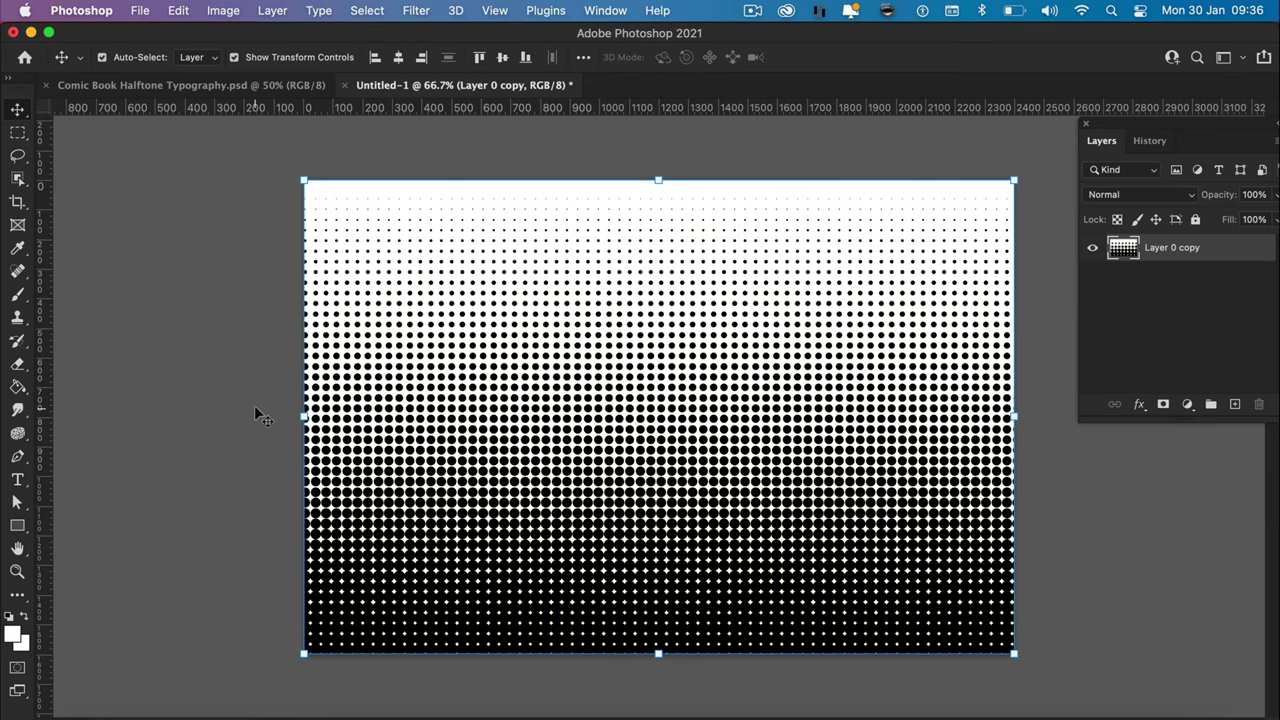
click(193, 421)
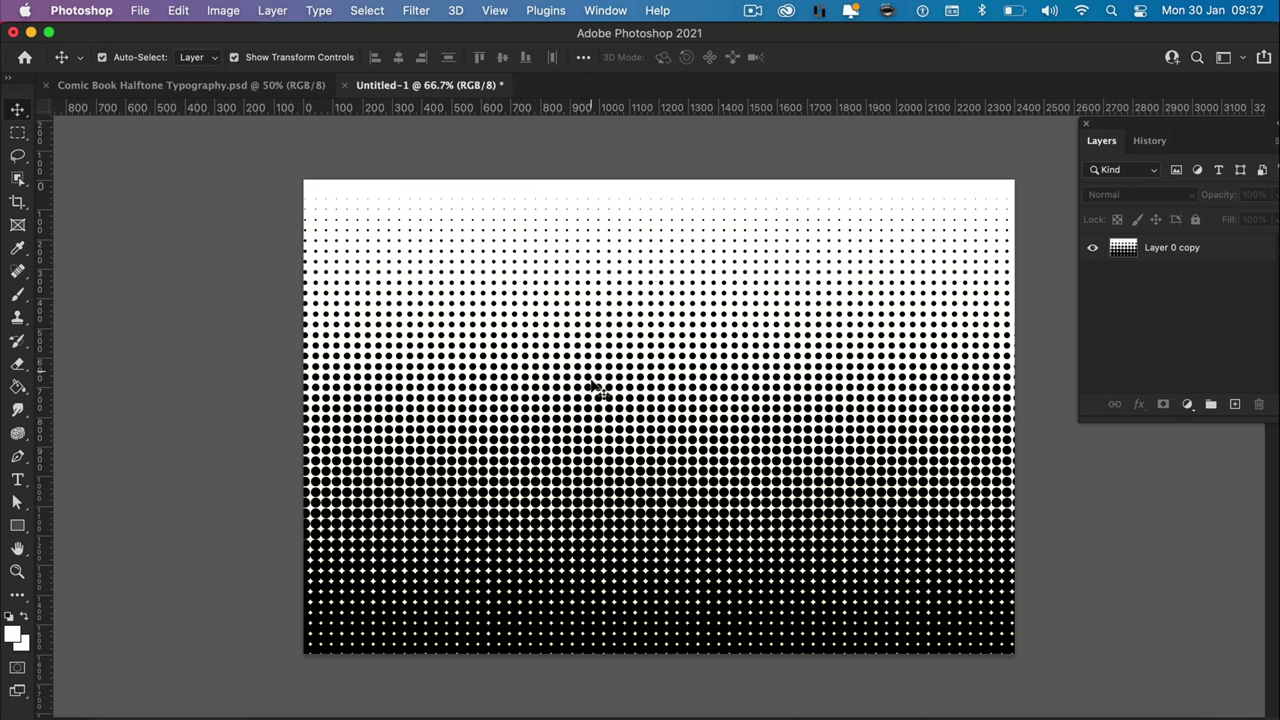
mouse_move(591, 386)
mouse_down()
mouse_move(680, 370)
mouse_move(589, 402)
mouse_up()
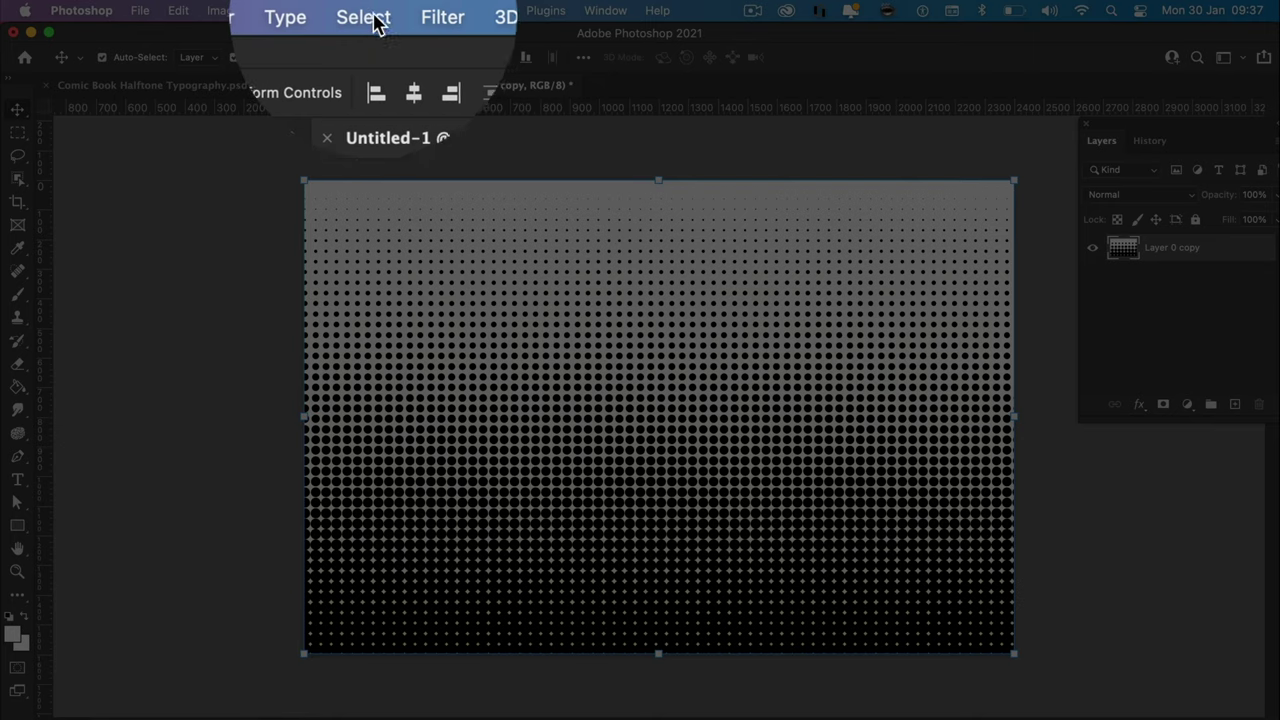
Step: Select the white areas via Color Range at Fuzziness 40, delete them, and deselect
click(367, 10)
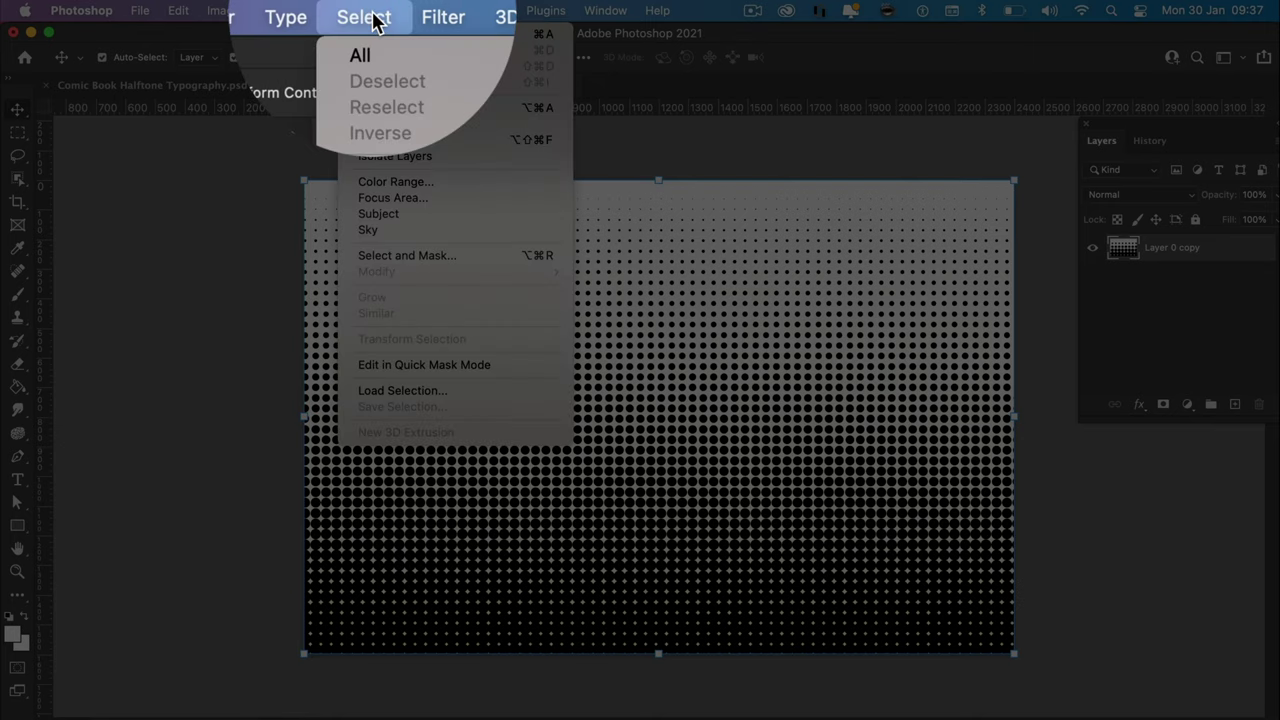
click(396, 180)
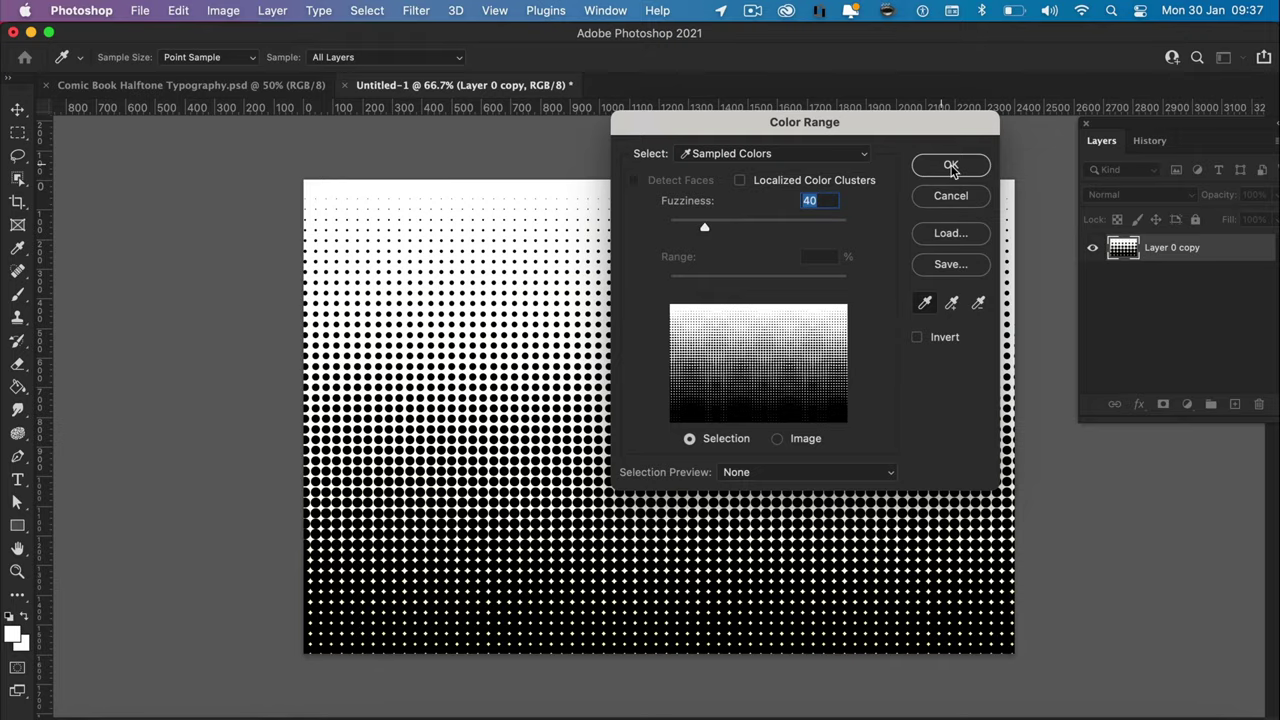
click(951, 166)
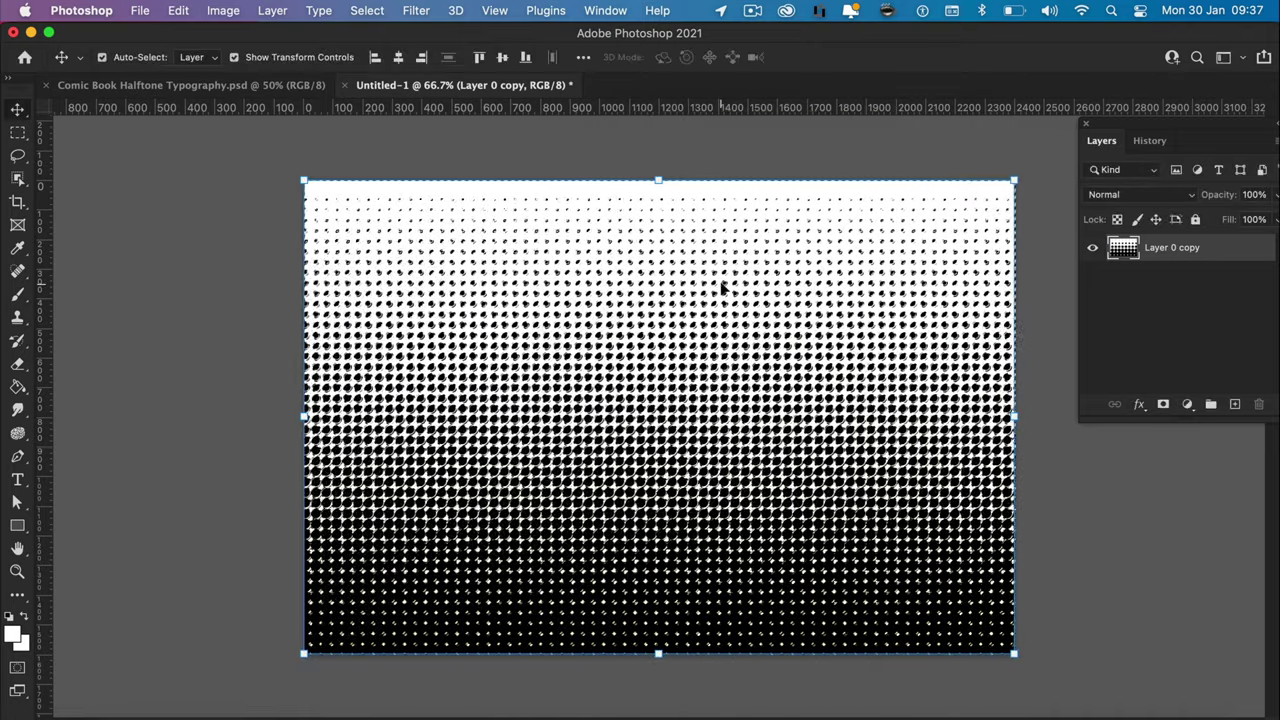
key(Delete)
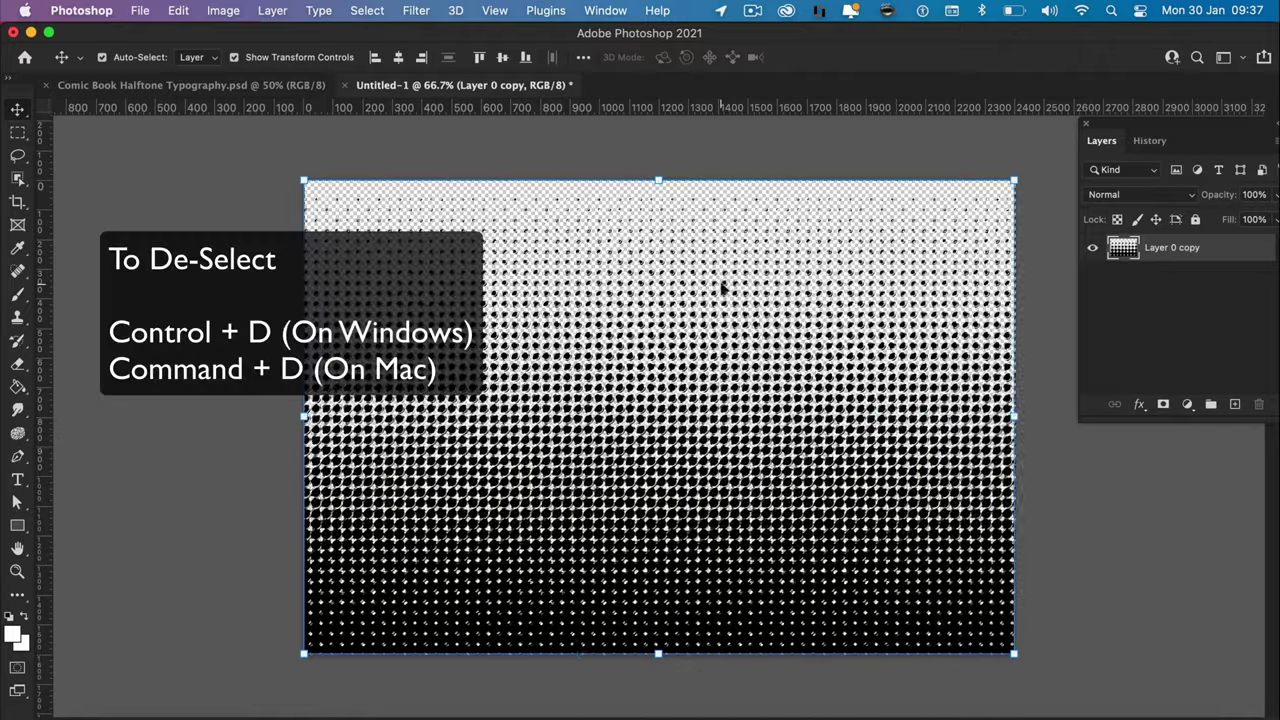
key(super+d)
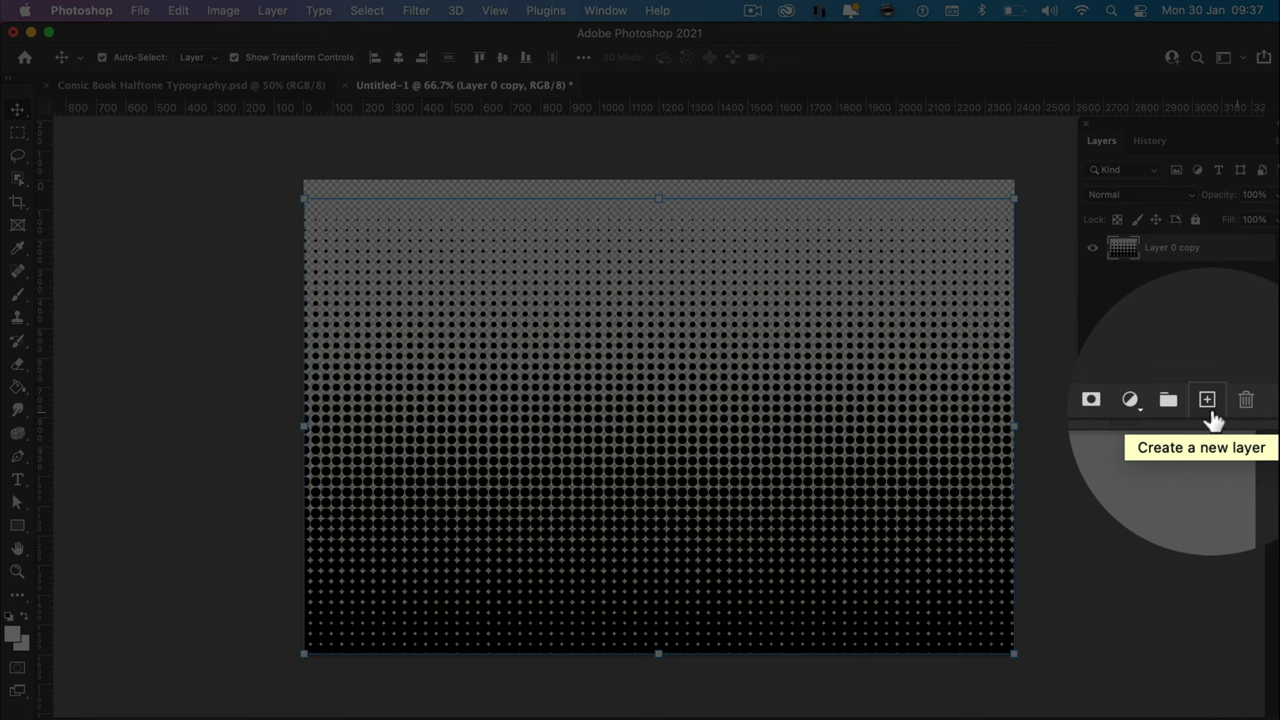
Step: Add Layer 1 beneath the halftone, fill it cream #f2e2c0, then reselect Layer 0 copy
click(1235, 405)
drag(1140, 258, 1140, 289)
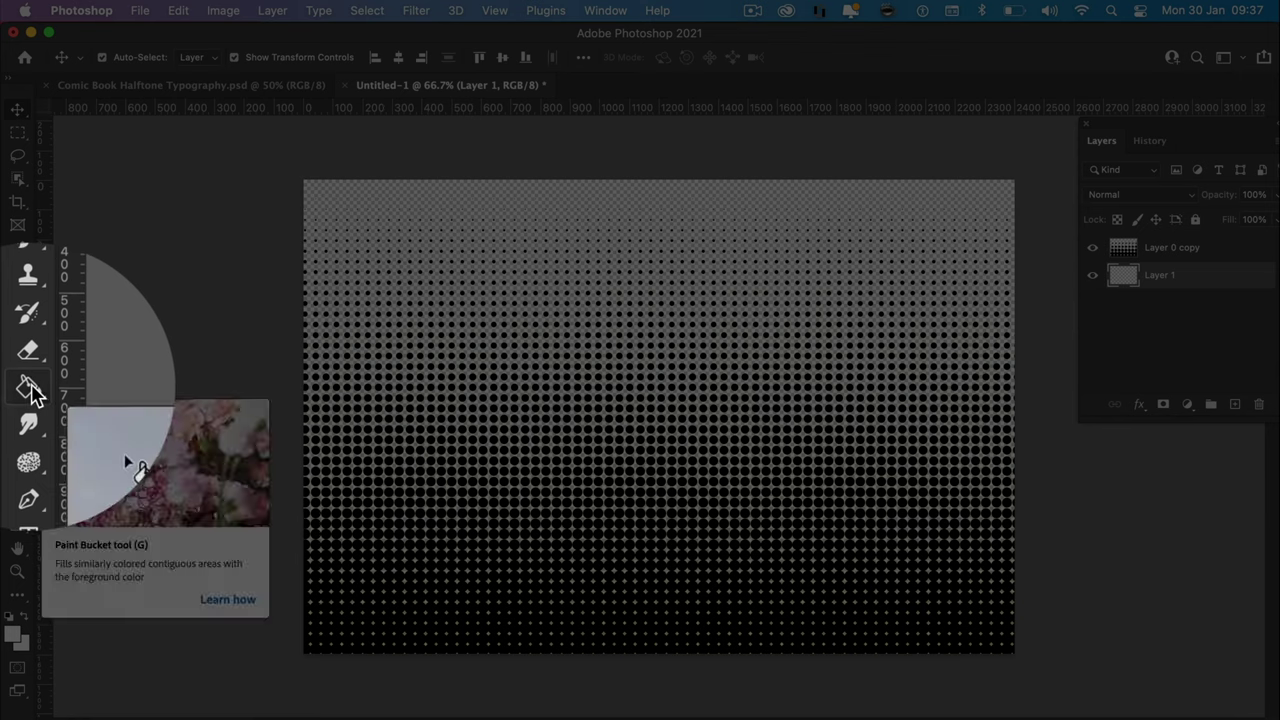
click(17, 387)
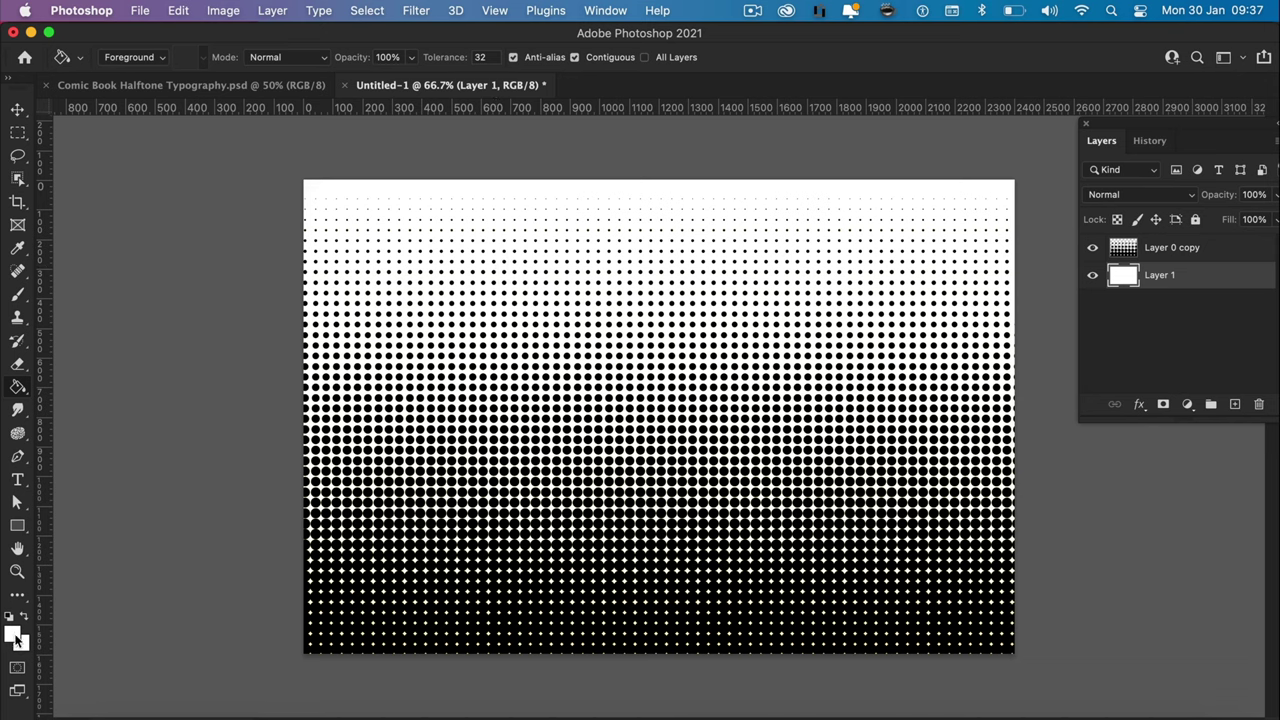
click(16, 632)
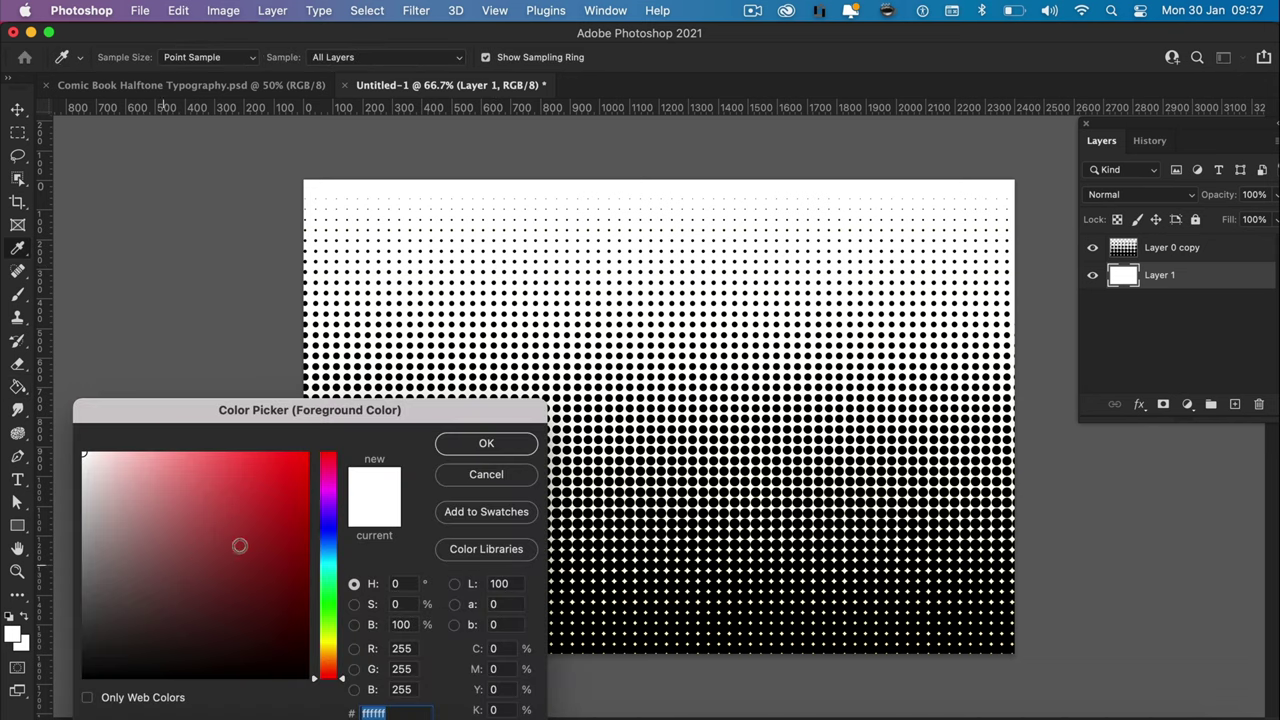
drag(336, 680, 334, 655)
drag(212, 566, 126, 428)
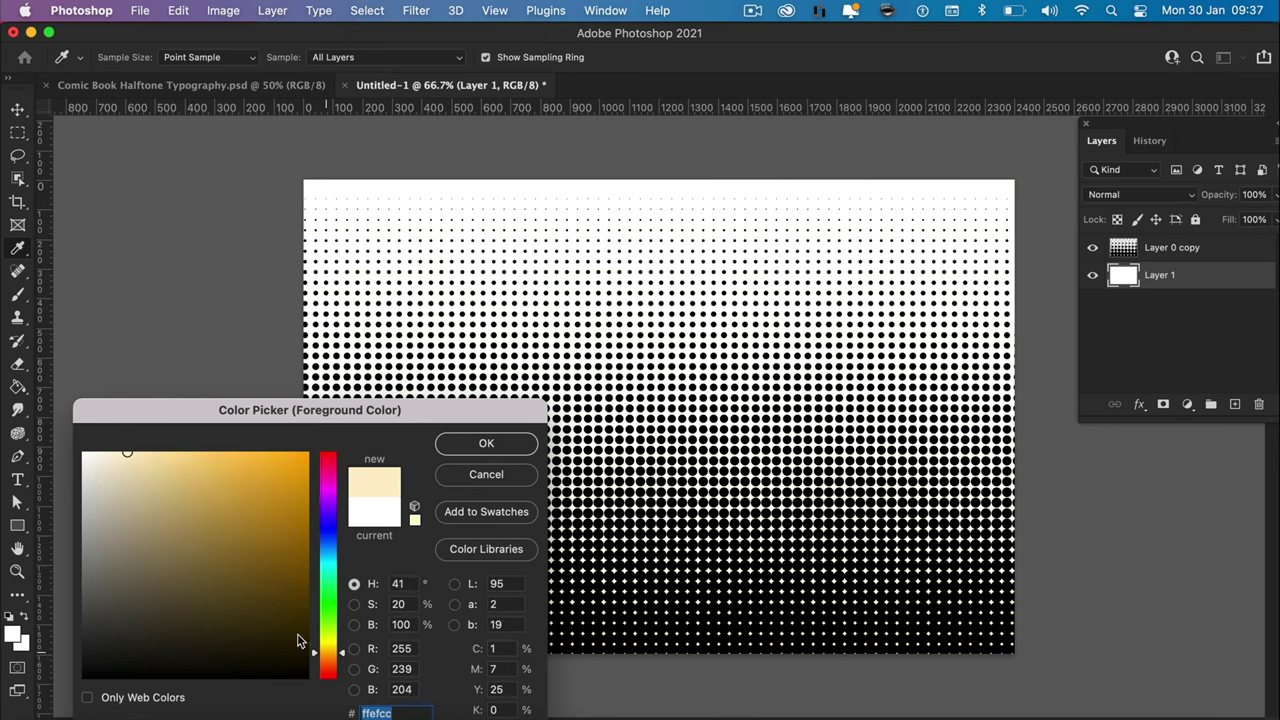
mouse_move(243, 600)
mouse_down()
mouse_move(166, 487)
mouse_move(168, 458)
mouse_move(148, 445)
mouse_move(128, 461)
mouse_up()
click(455, 450)
key(g)
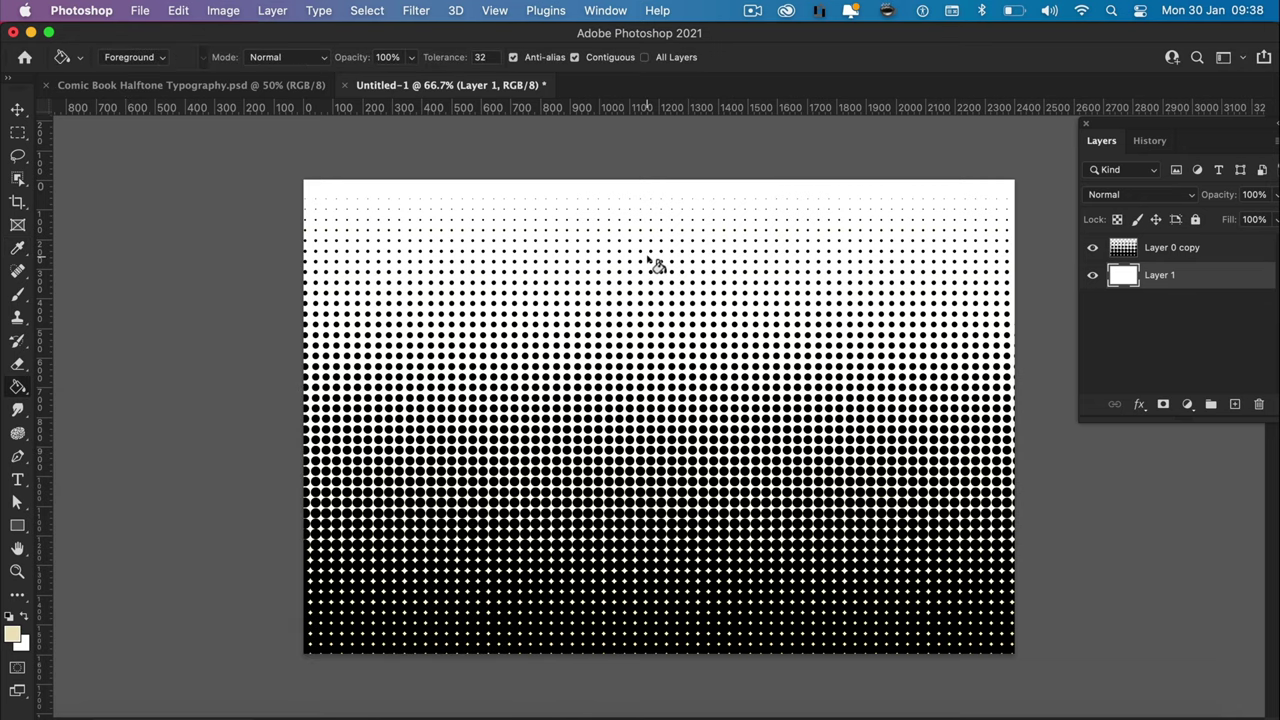
click(648, 262)
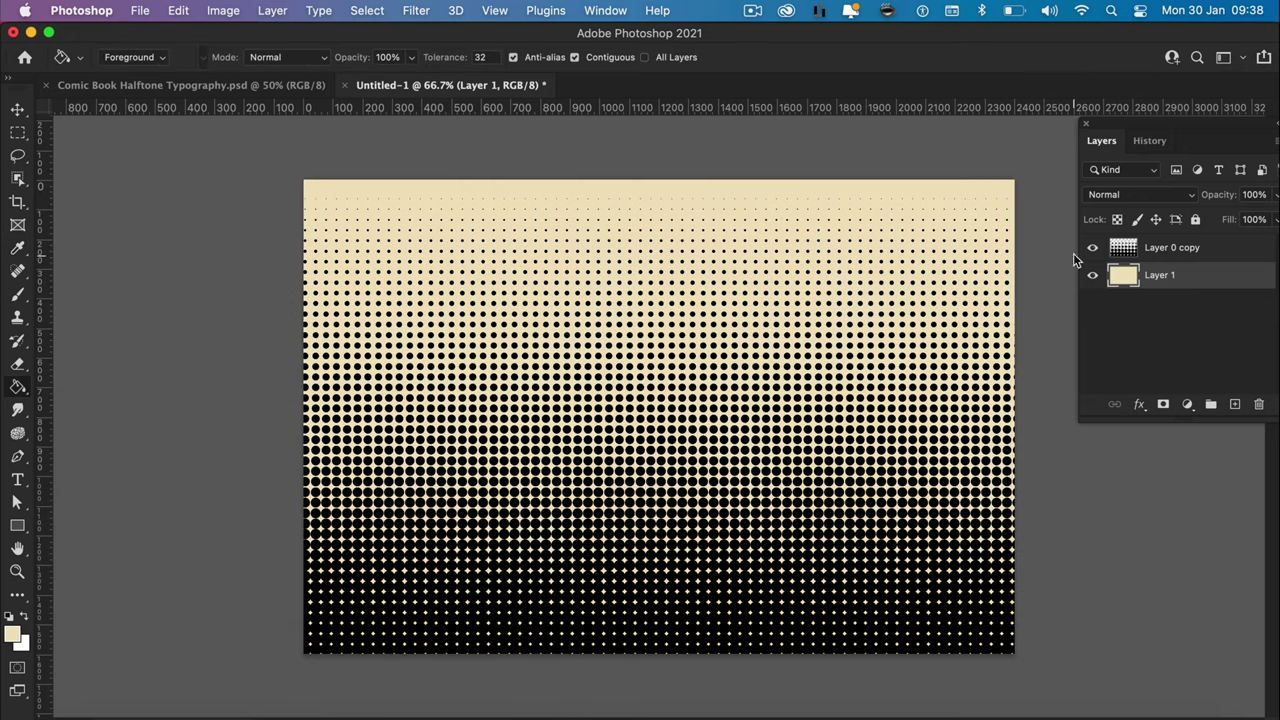
click(1134, 250)
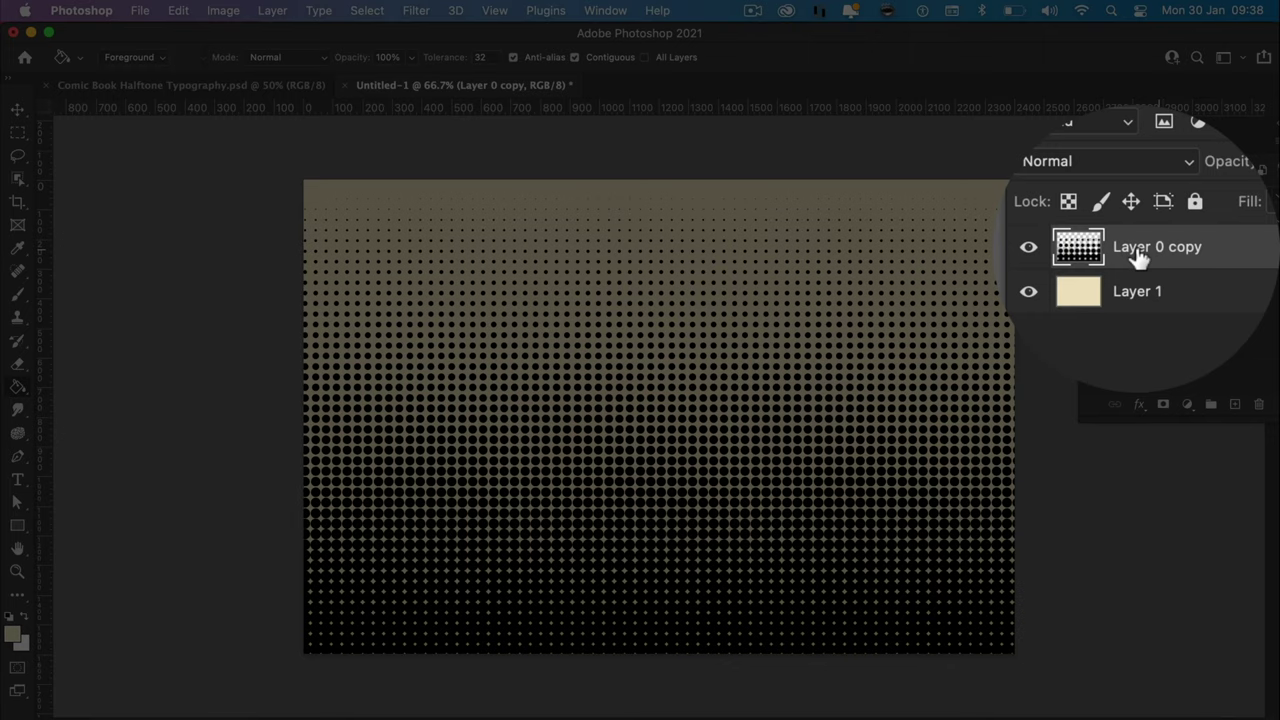
Step: Give the halftone dots a white Color Overlay and move the layer lower on the canvas
right_click(1160, 255)
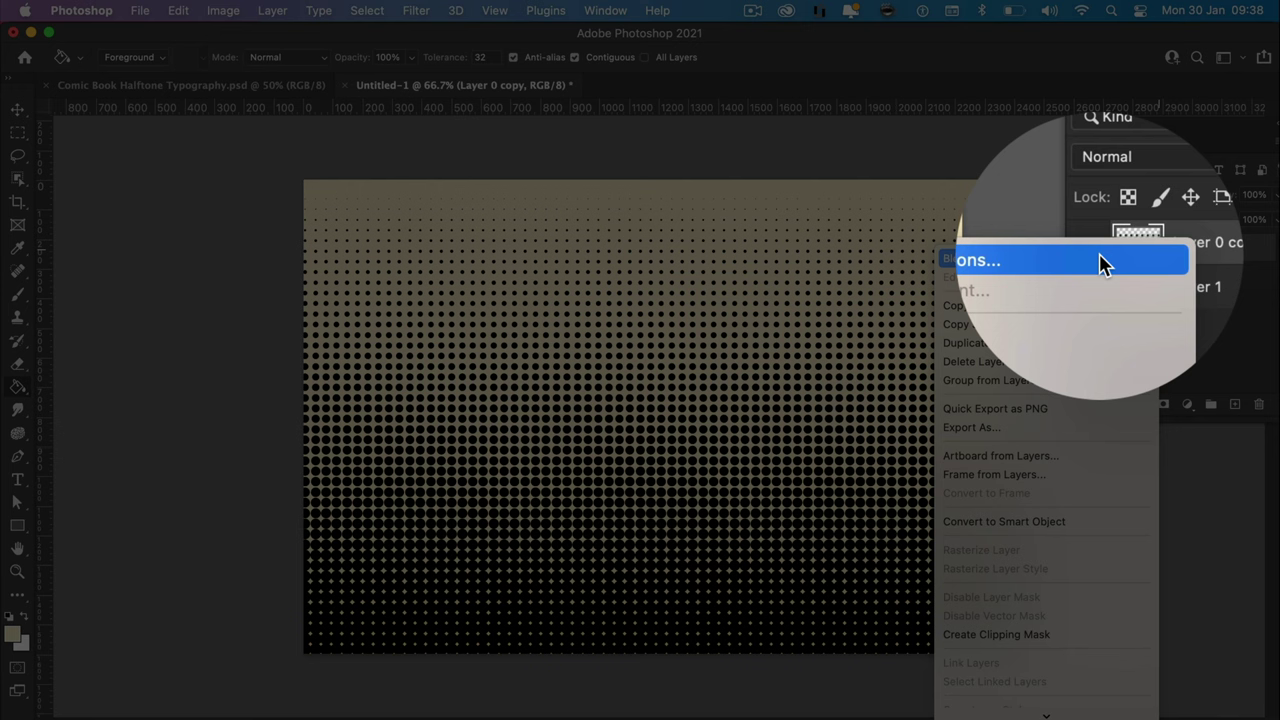
click(1103, 263)
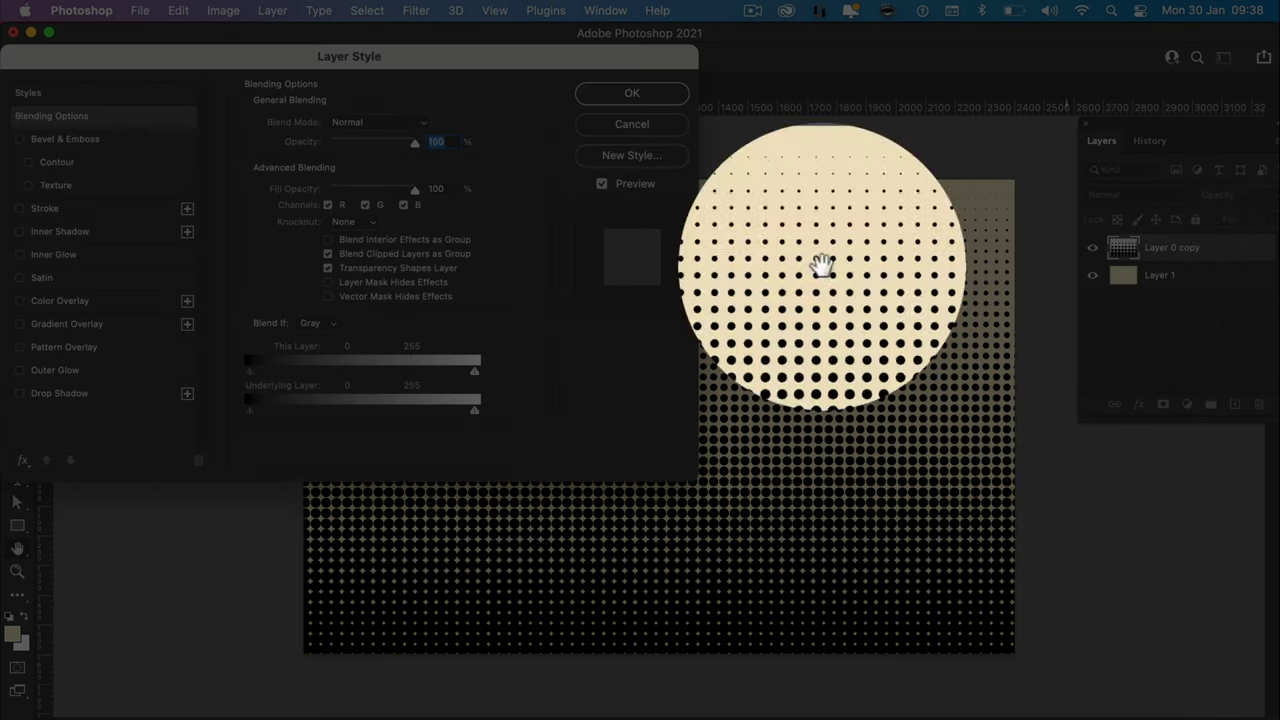
click(72, 301)
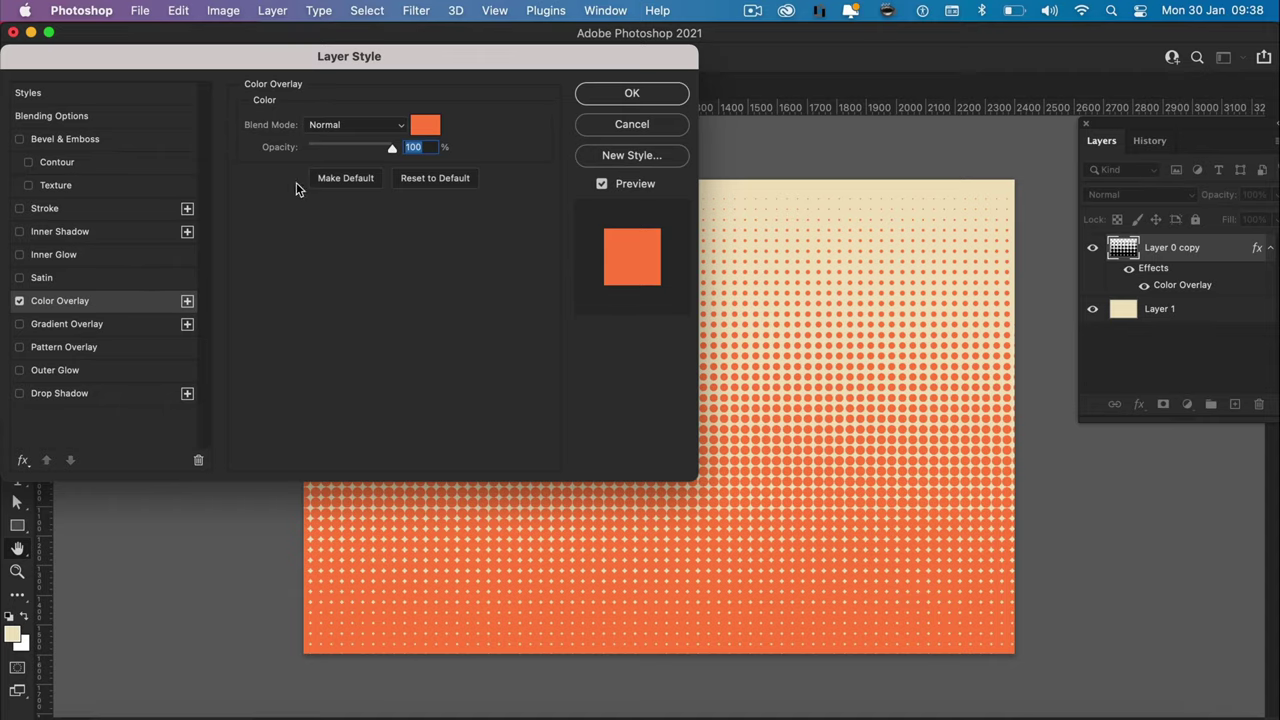
click(420, 126)
mouse_move(197, 447)
mouse_down()
mouse_move(134, 466)
mouse_move(67, 427)
mouse_up()
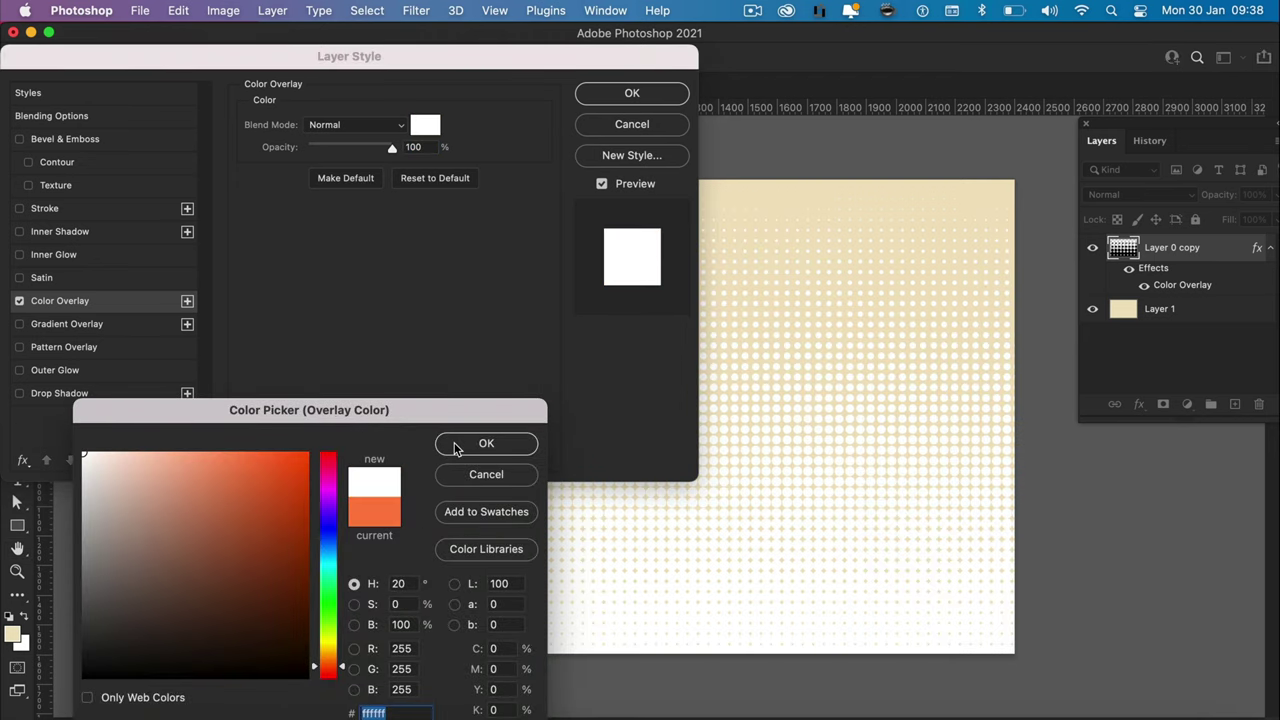
click(486, 443)
click(631, 94)
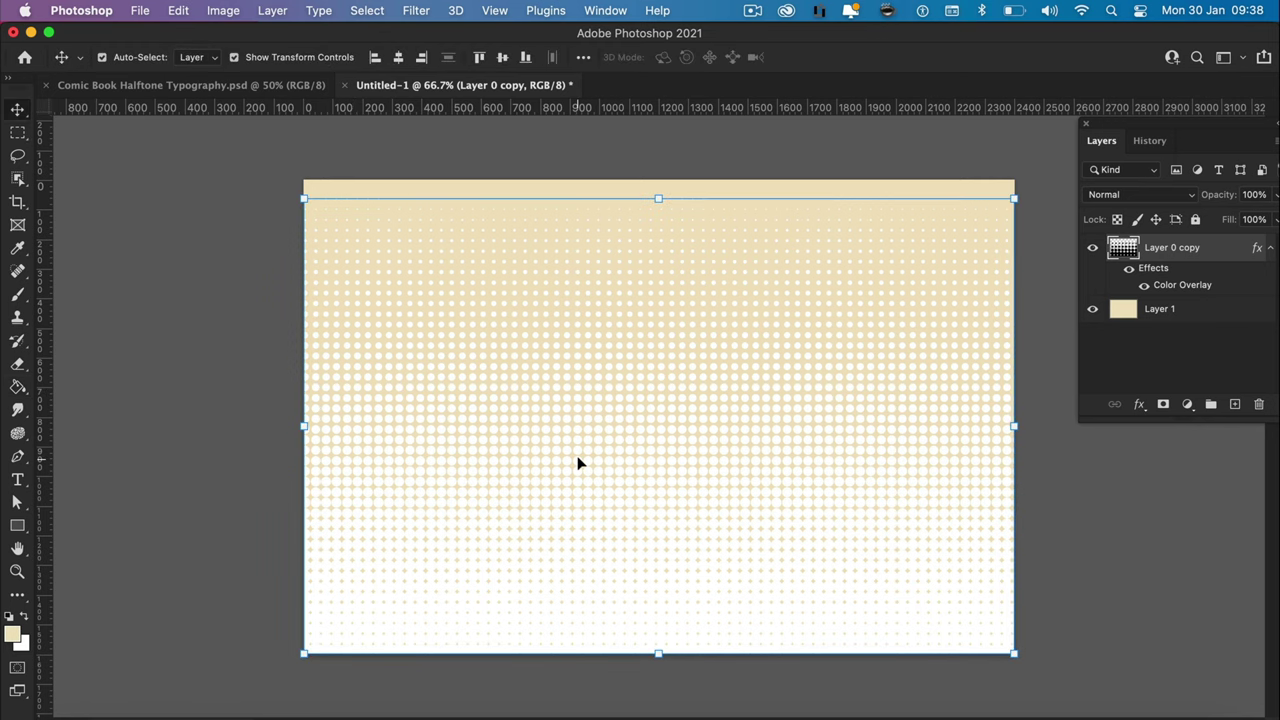
drag(603, 491, 605, 520)
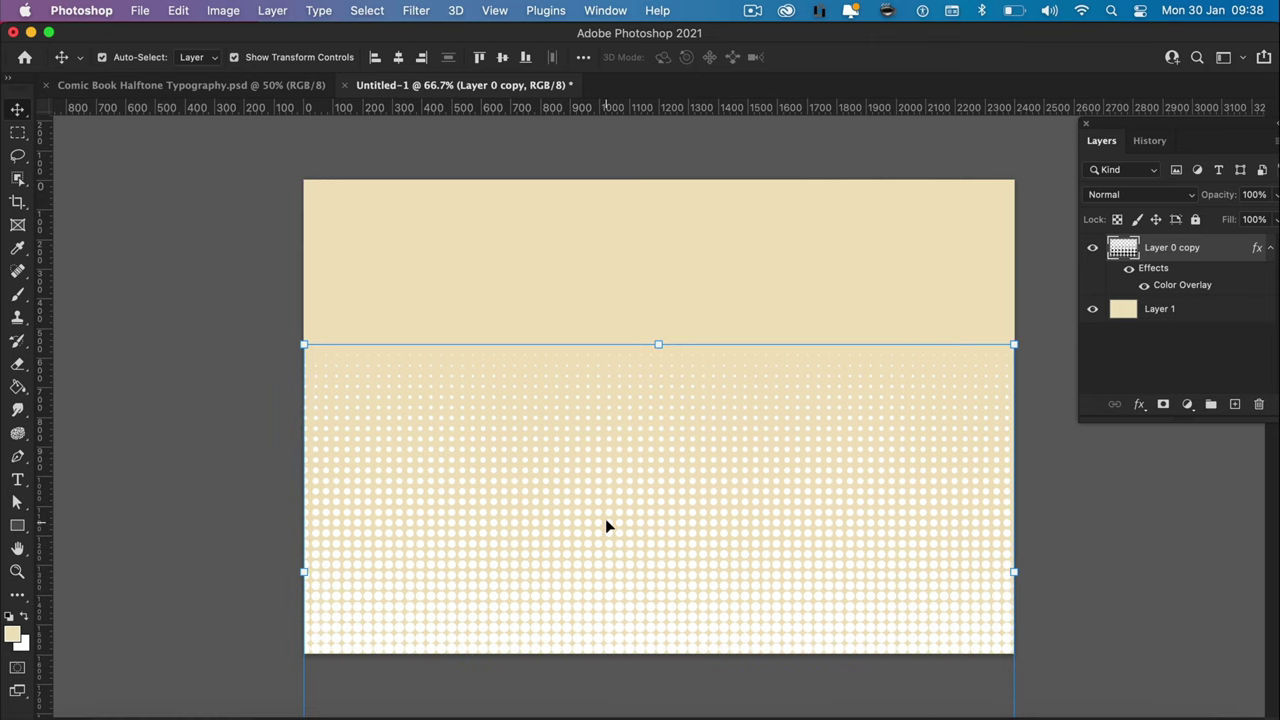
click(257, 517)
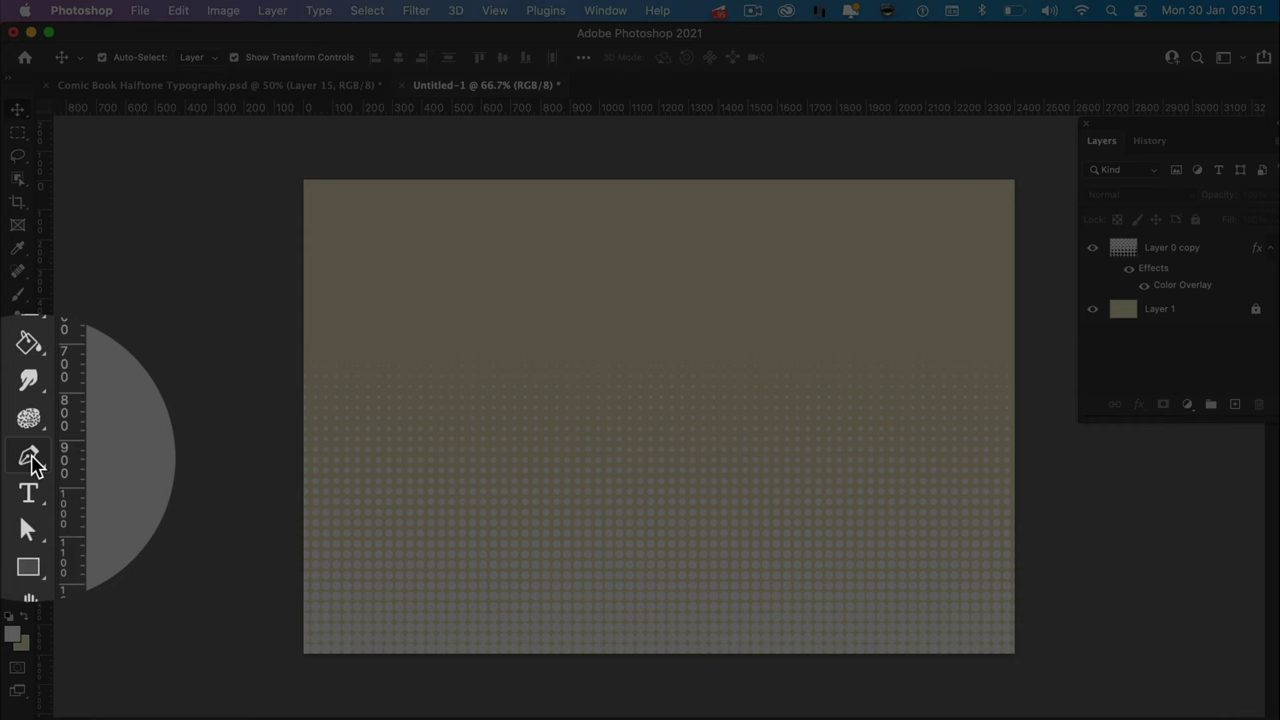
Step: On a new layer, start a zigzag burst outline with the Pen tool in Shape mode
click(17, 457)
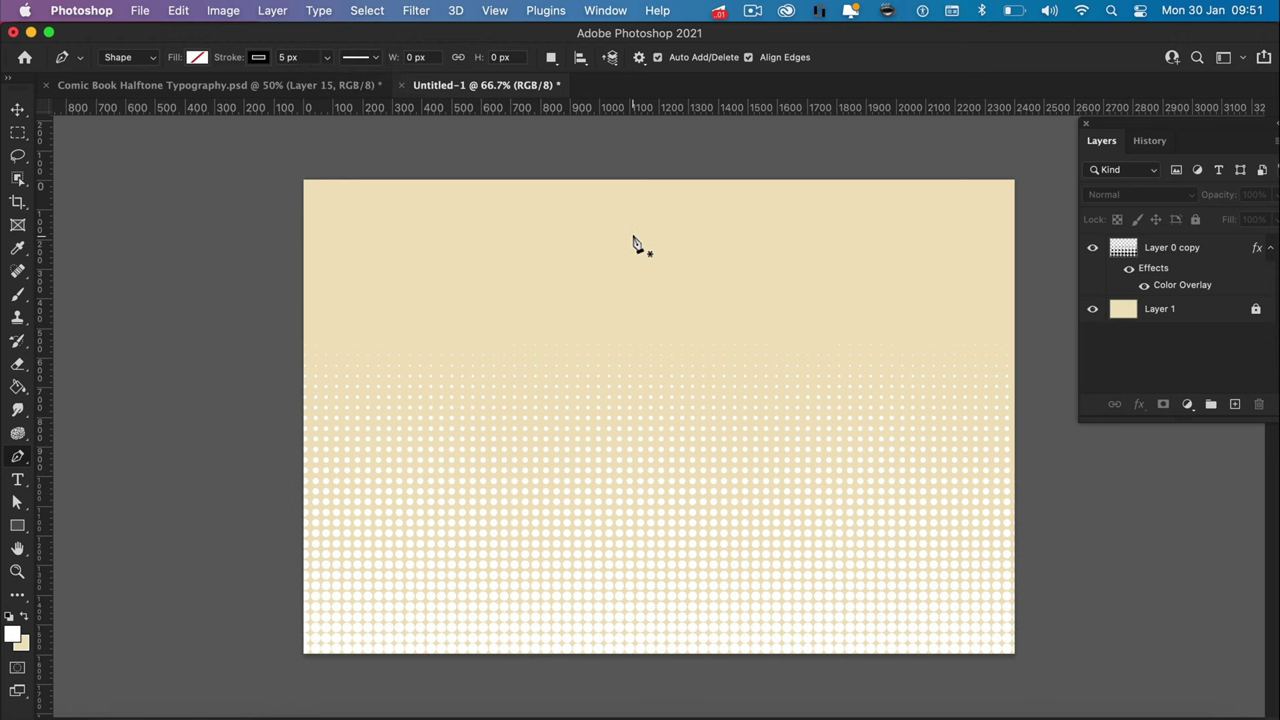
click(1236, 406)
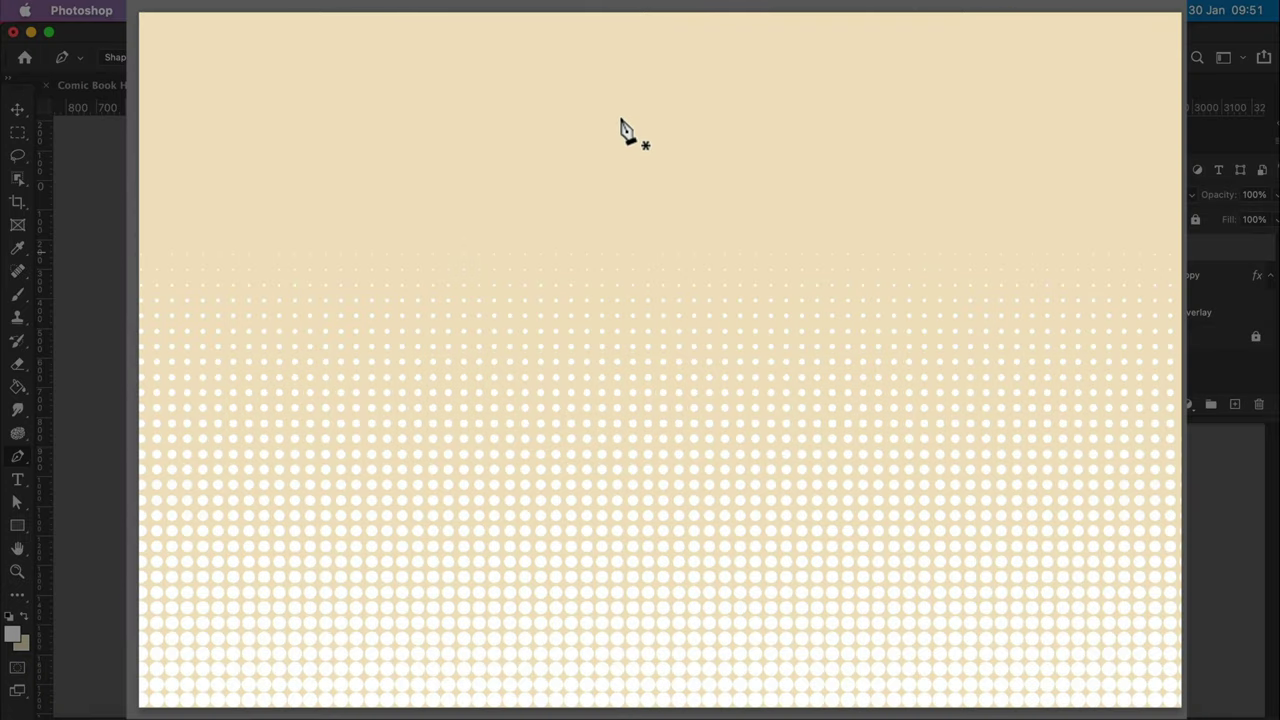
click(710, 307)
drag(711, 310, 746, 308)
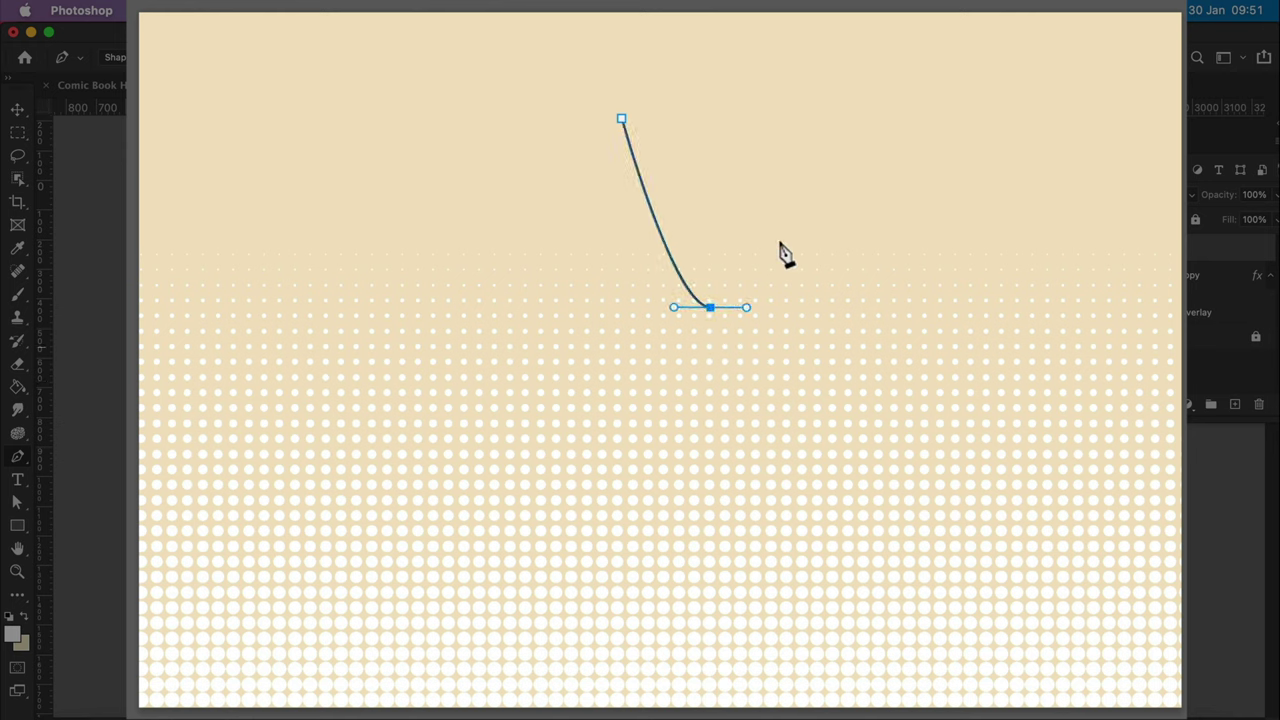
click(831, 121)
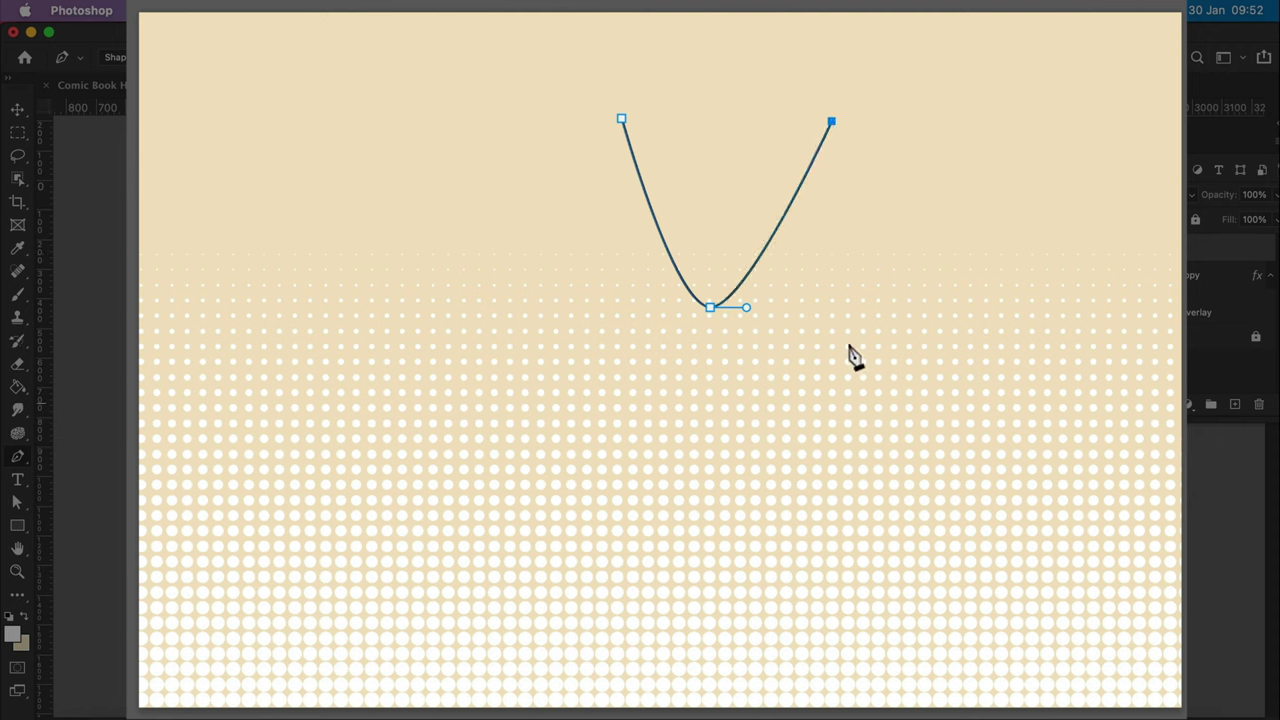
mouse_move(834, 338)
mouse_down()
mouse_move(821, 340)
mouse_move(858, 344)
mouse_up()
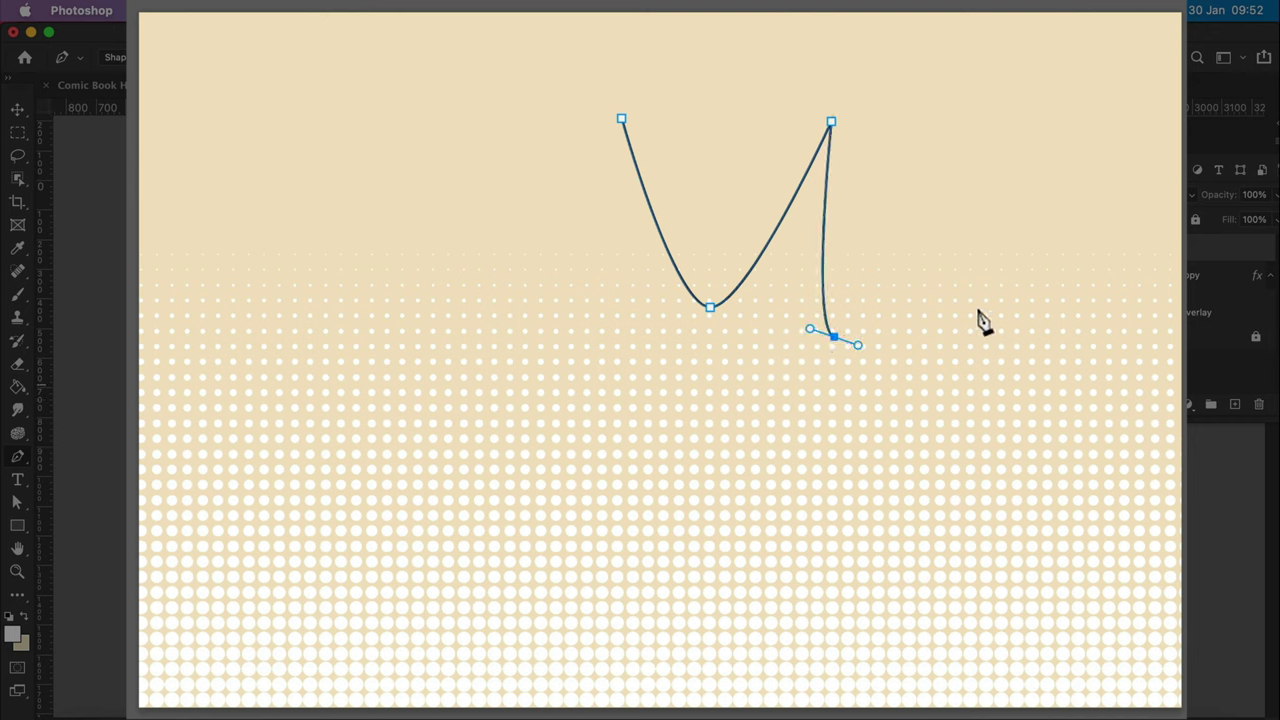
click(1007, 271)
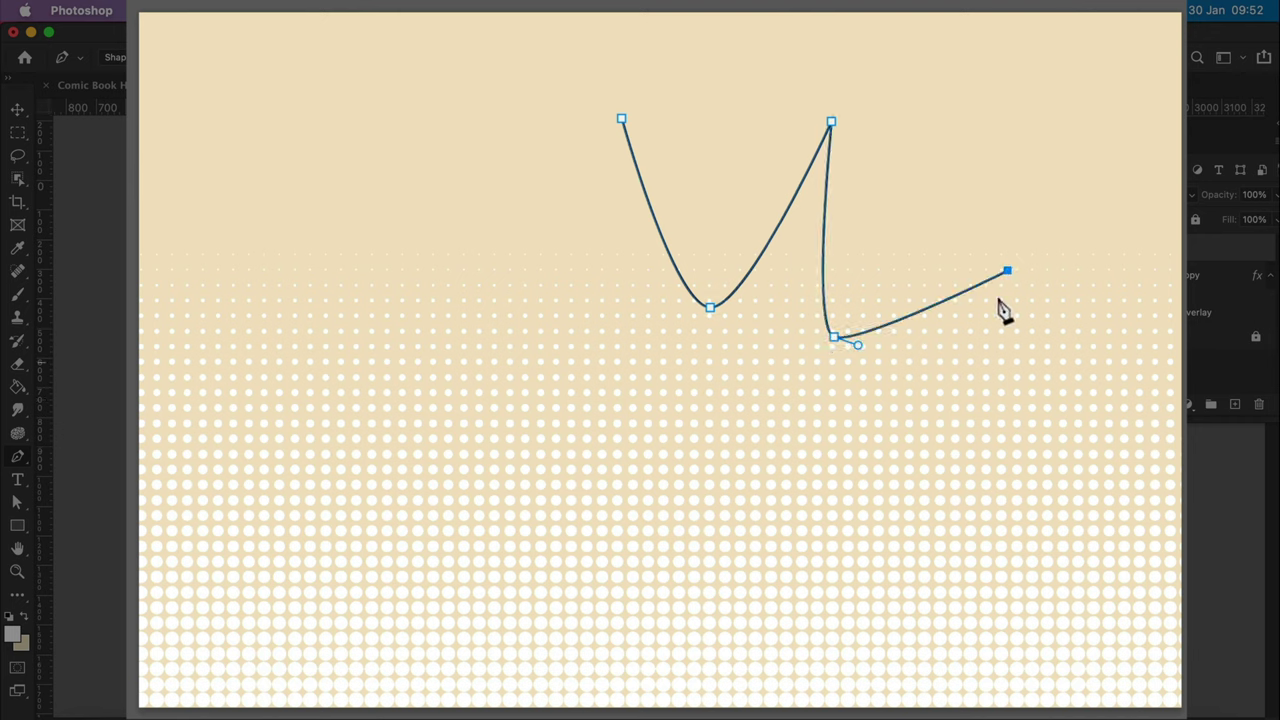
click(839, 406)
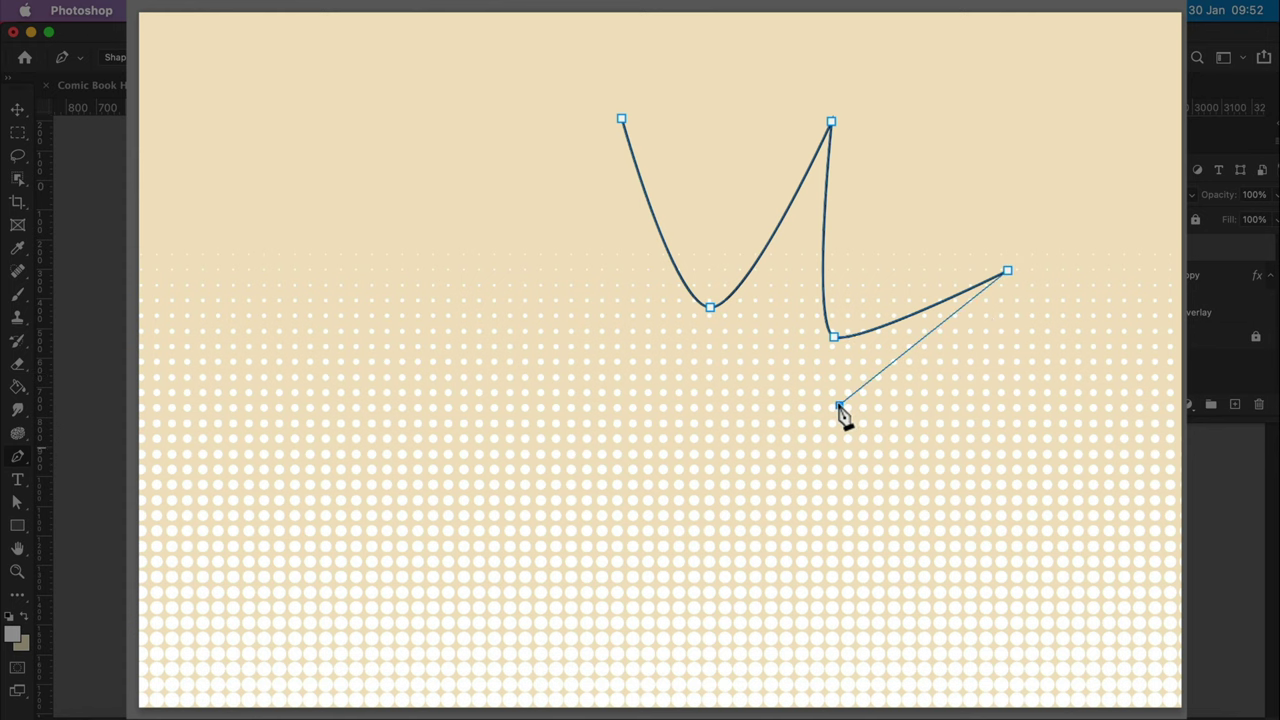
drag(839, 407, 838, 428)
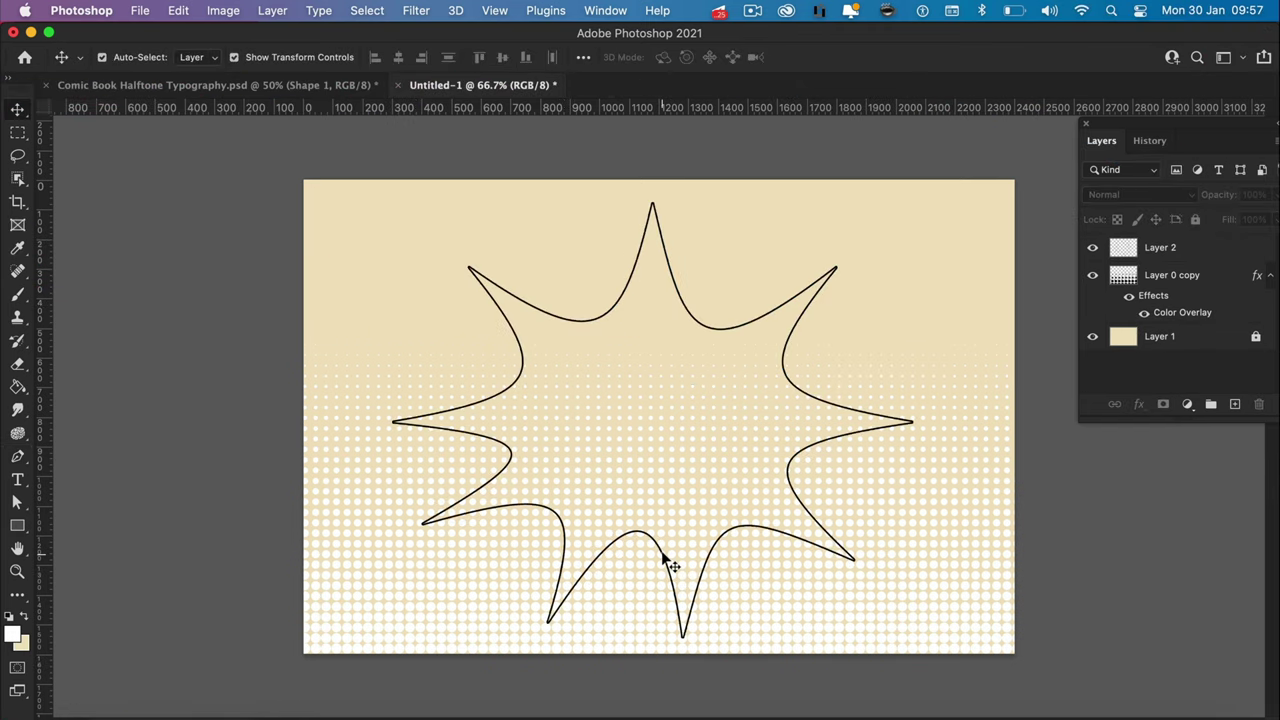
Step: Fill the burst outline on Layer 2 with orange #ff8e42 using the Paint Bucket
click(670, 566)
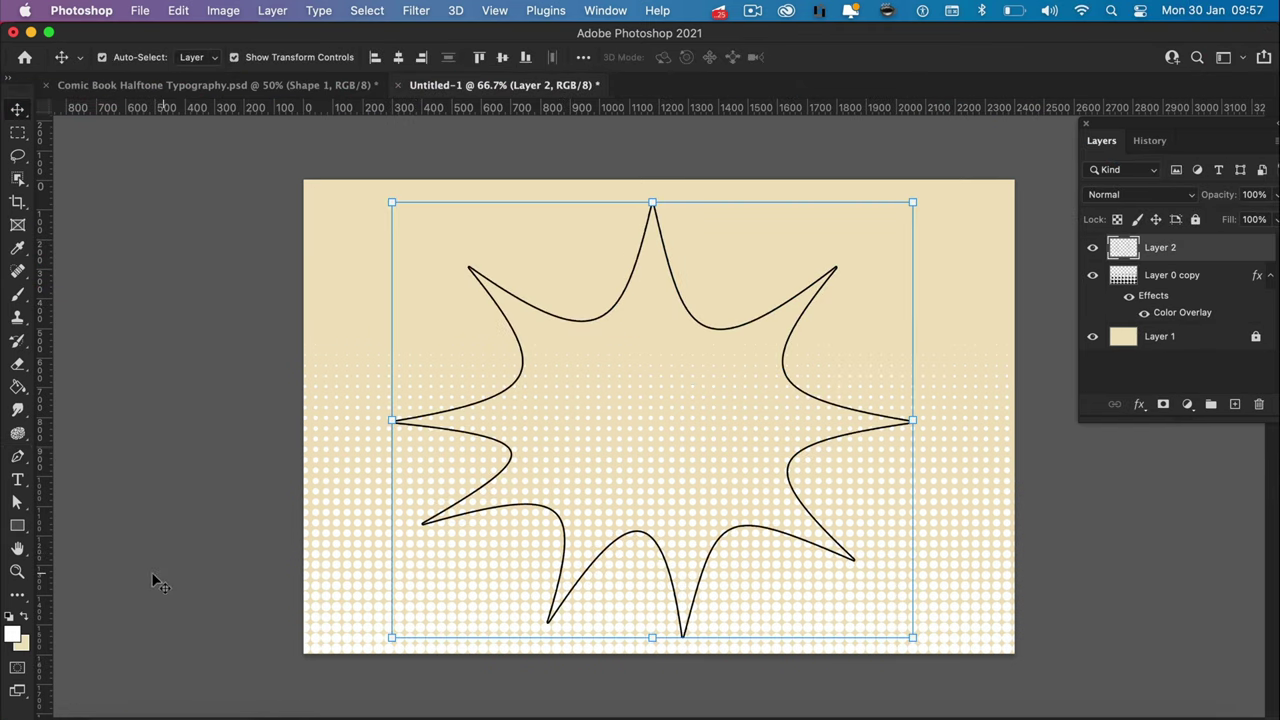
click(13, 633)
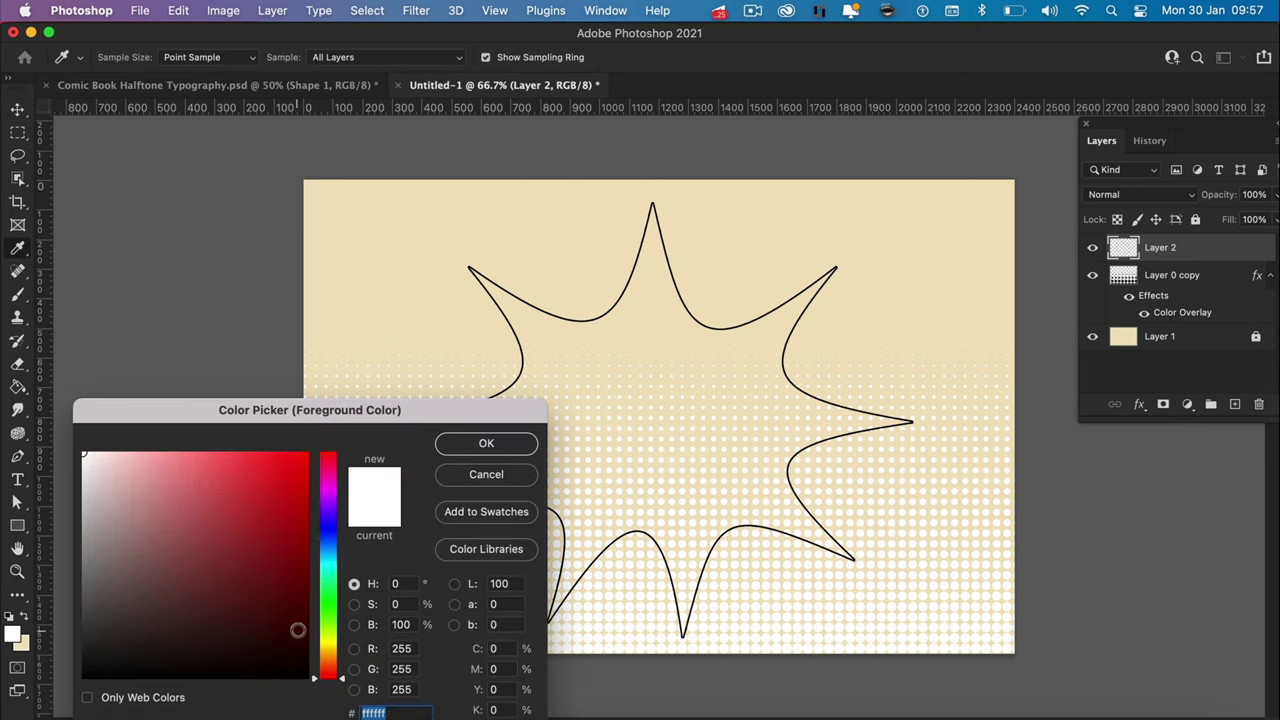
click(327, 666)
drag(265, 520, 264, 433)
click(466, 446)
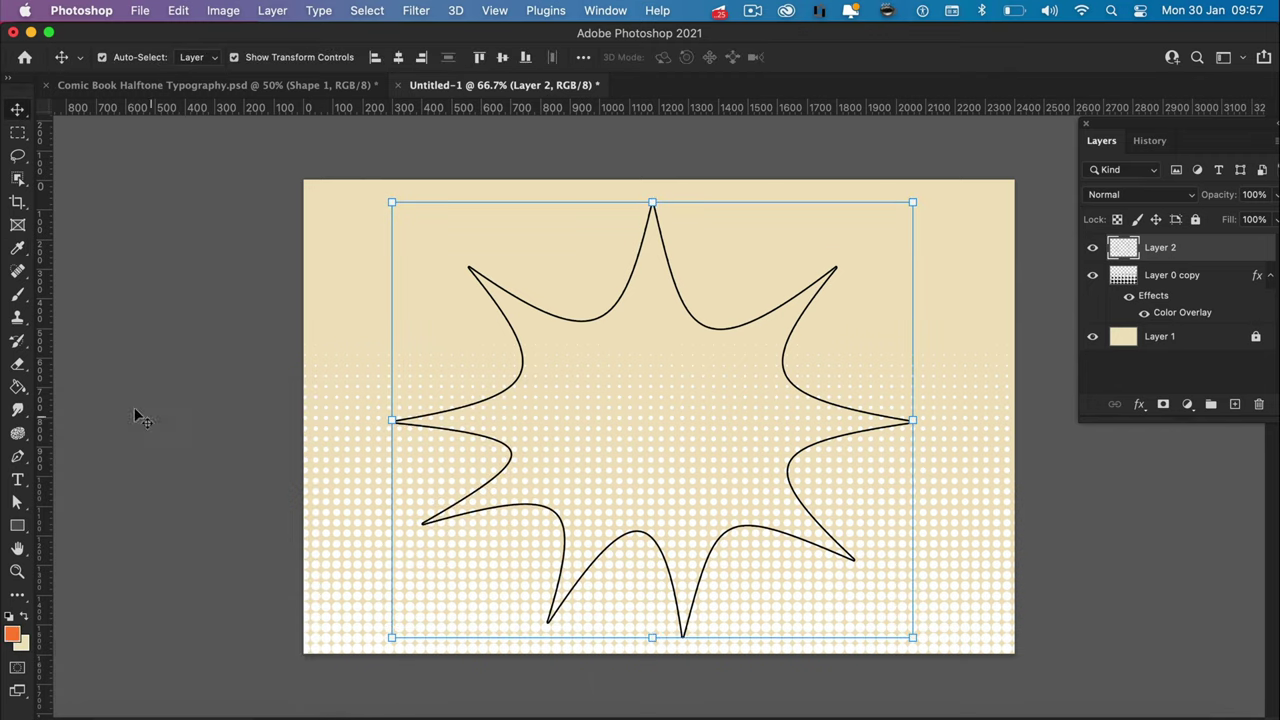
click(17, 388)
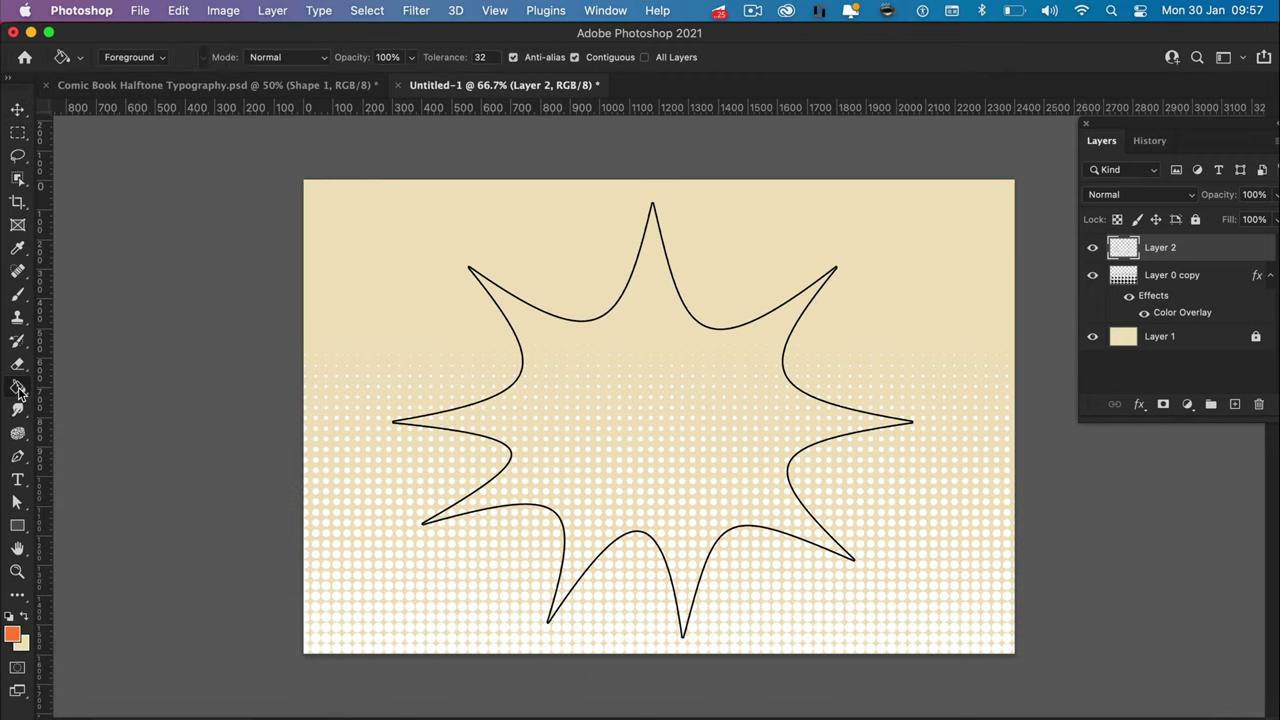
click(614, 388)
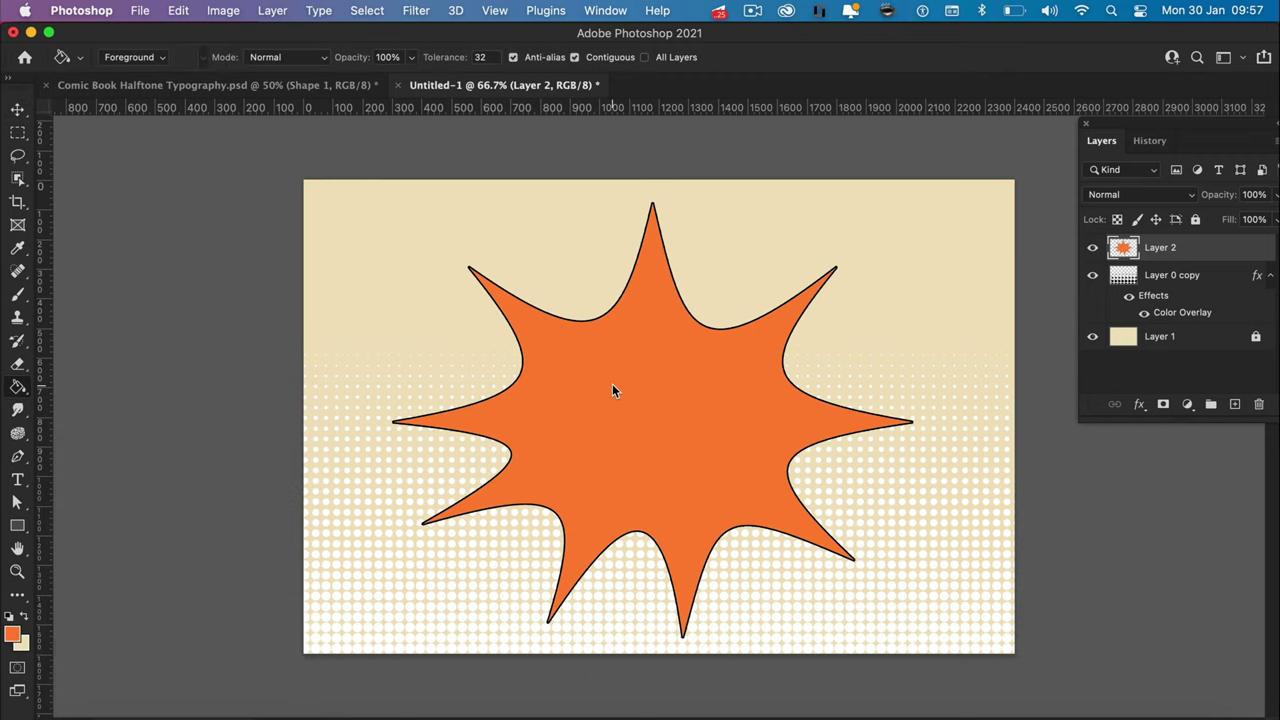
Step: Add a 5 px black outside Stroke effect to the burst layer
right_click(1112, 254)
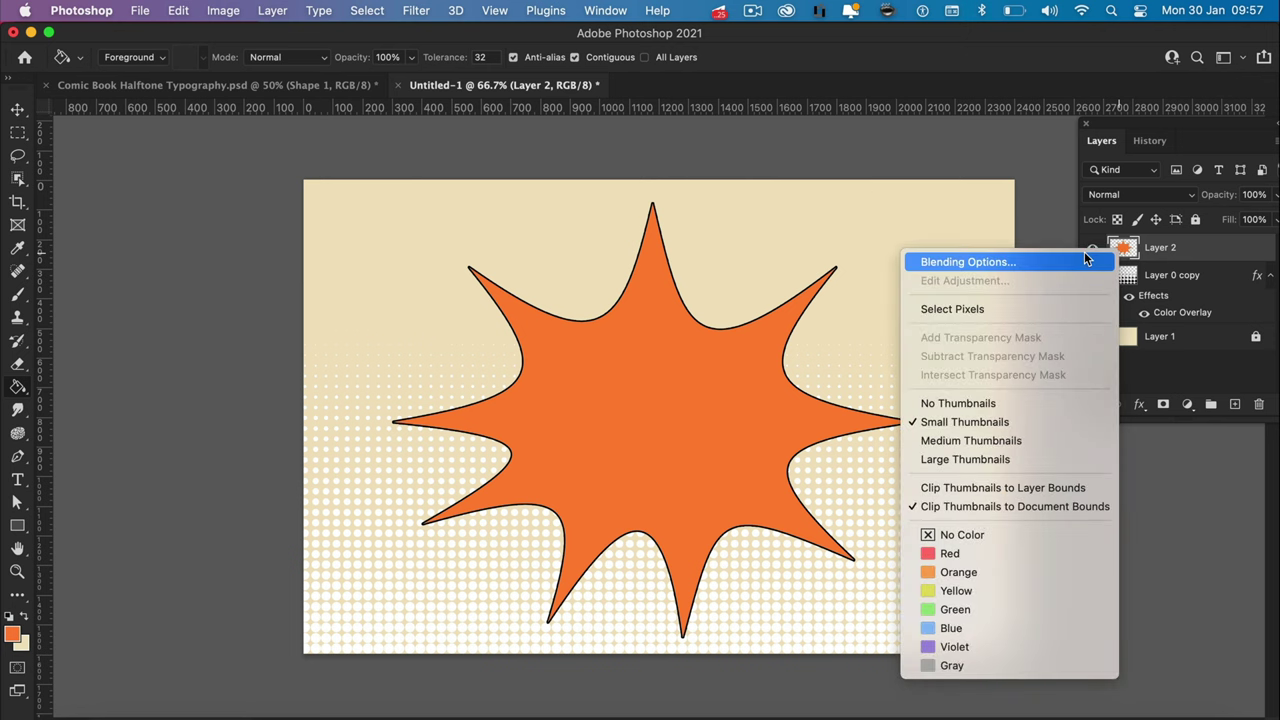
click(1086, 261)
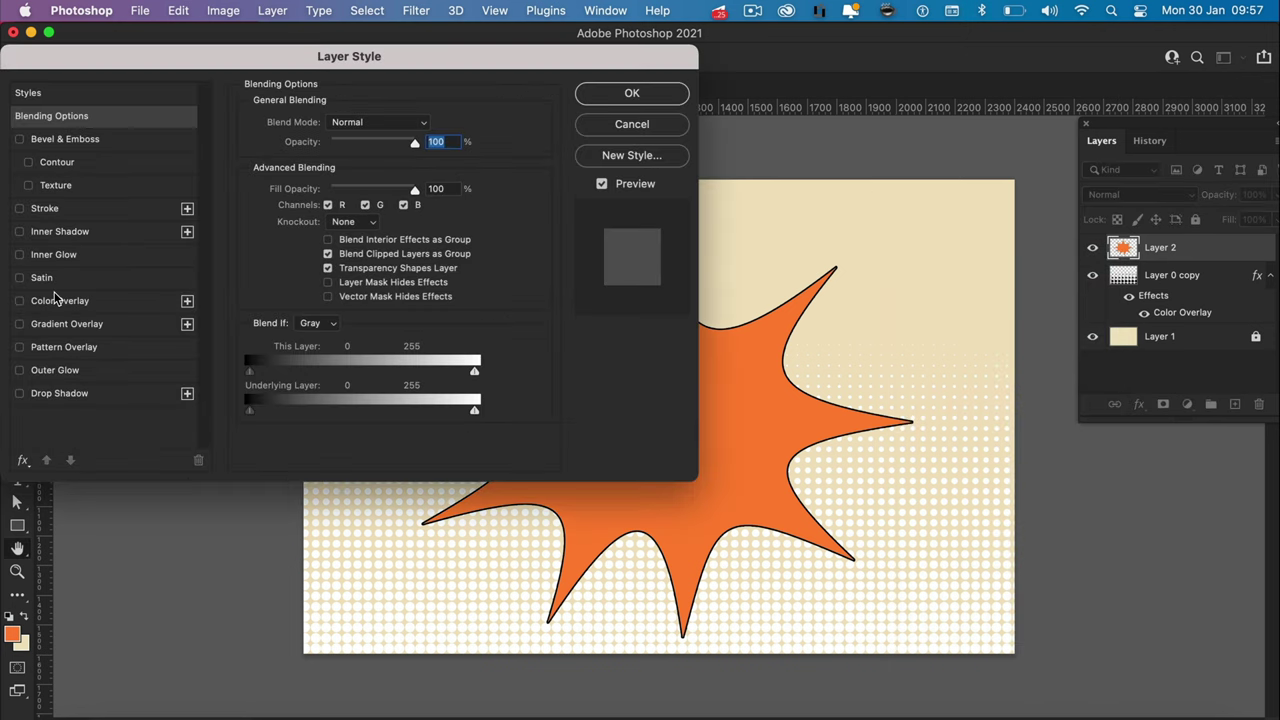
click(20, 209)
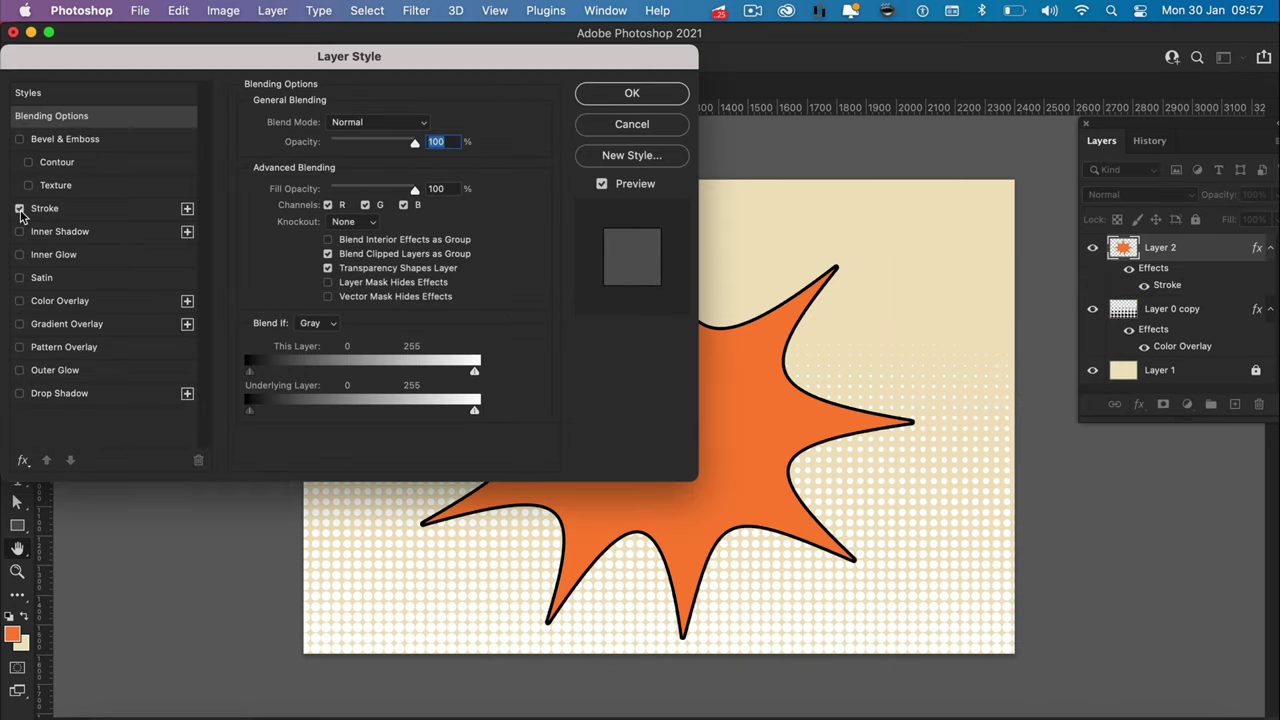
click(112, 212)
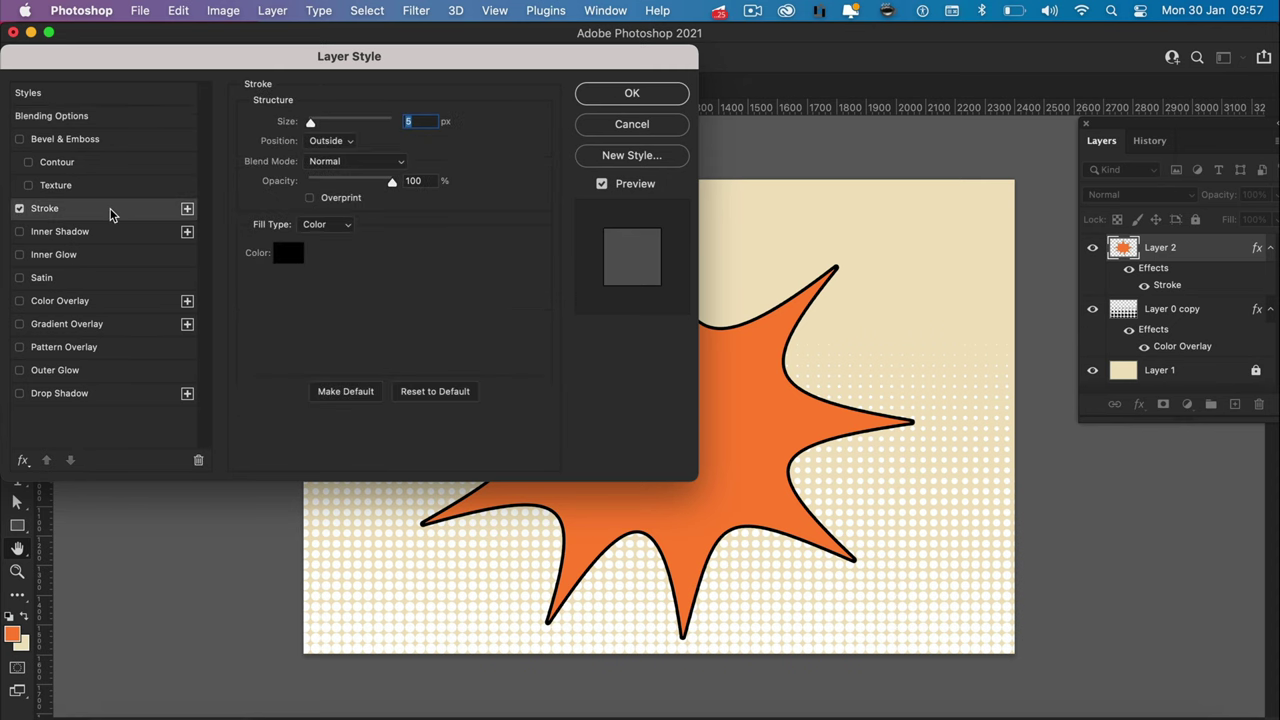
click(588, 91)
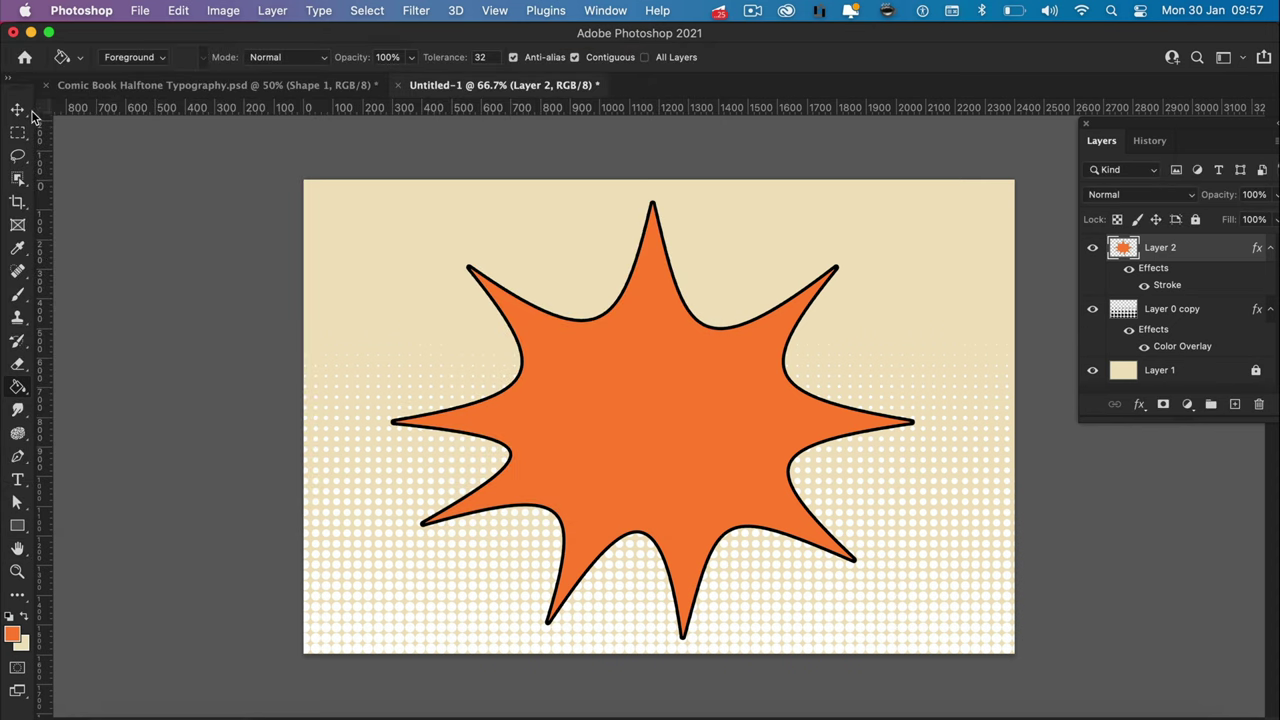
Step: Stretch the orange burst to about 2207×1848 px so its spikes pass the canvas edges, then deselect
key(v)
drag(652, 203, 652, 130)
drag(651, 636, 647, 685)
key(Return)
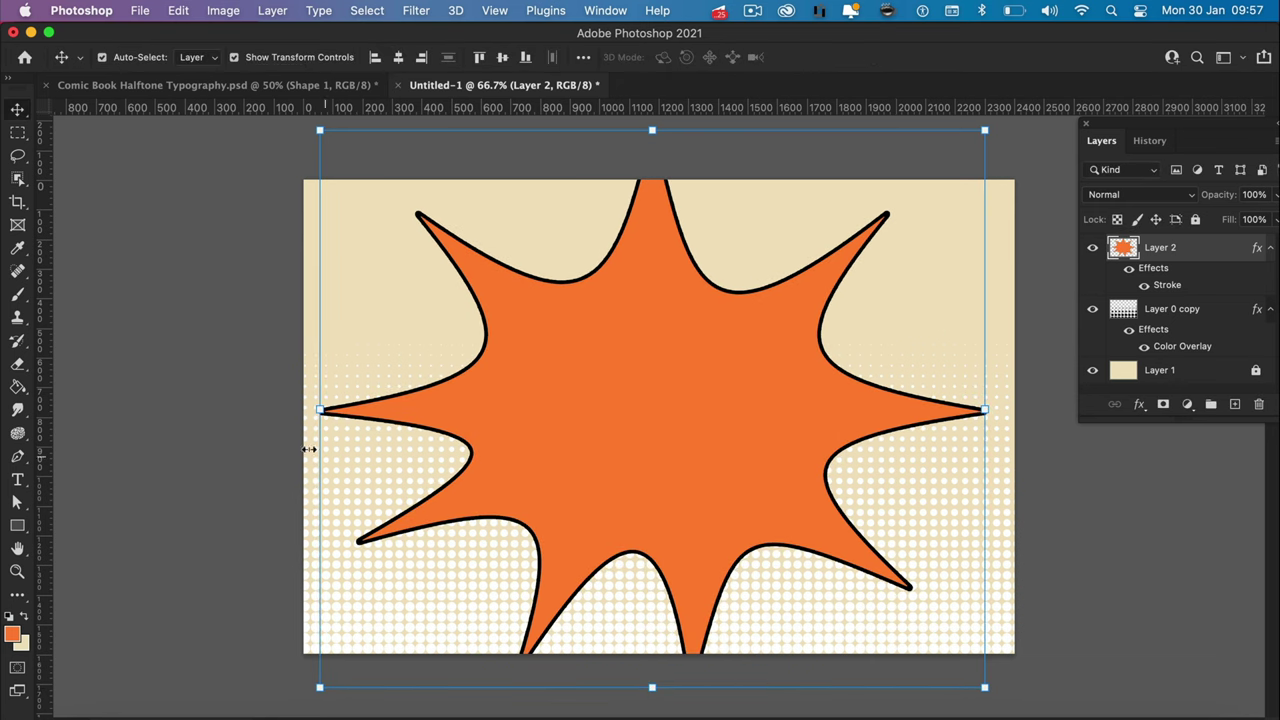
drag(646, 423, 652, 422)
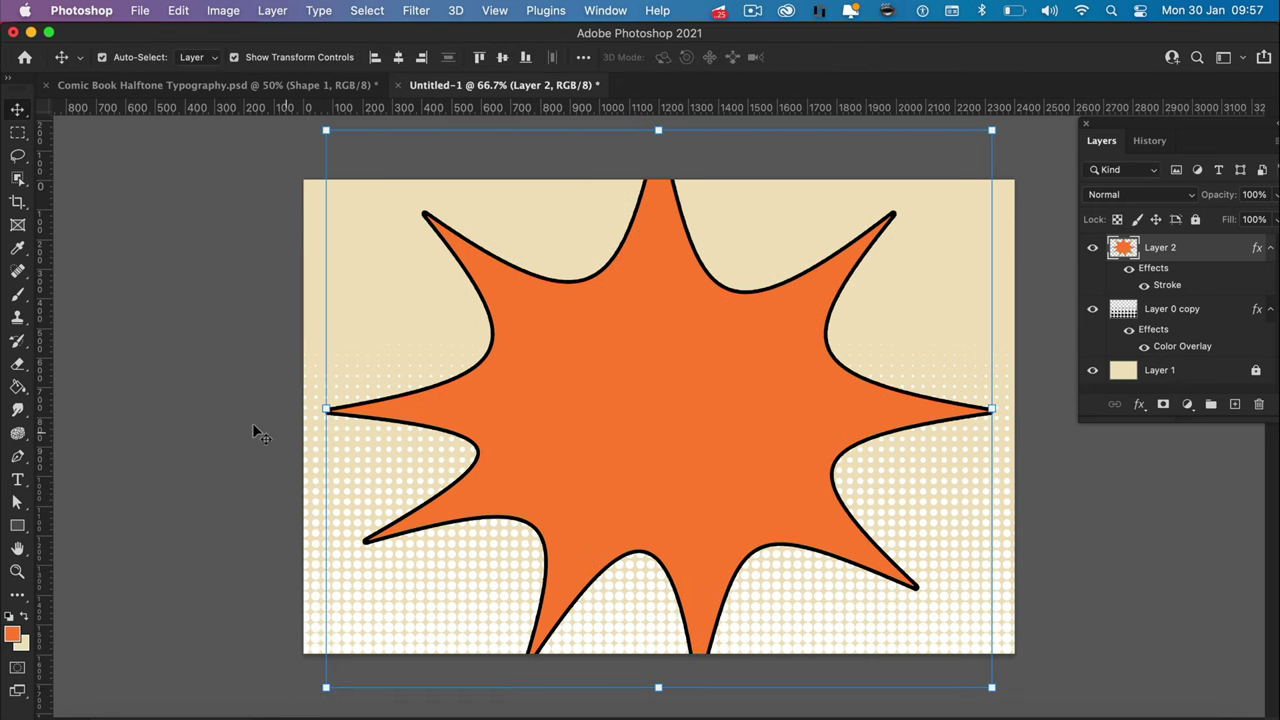
click(245, 473)
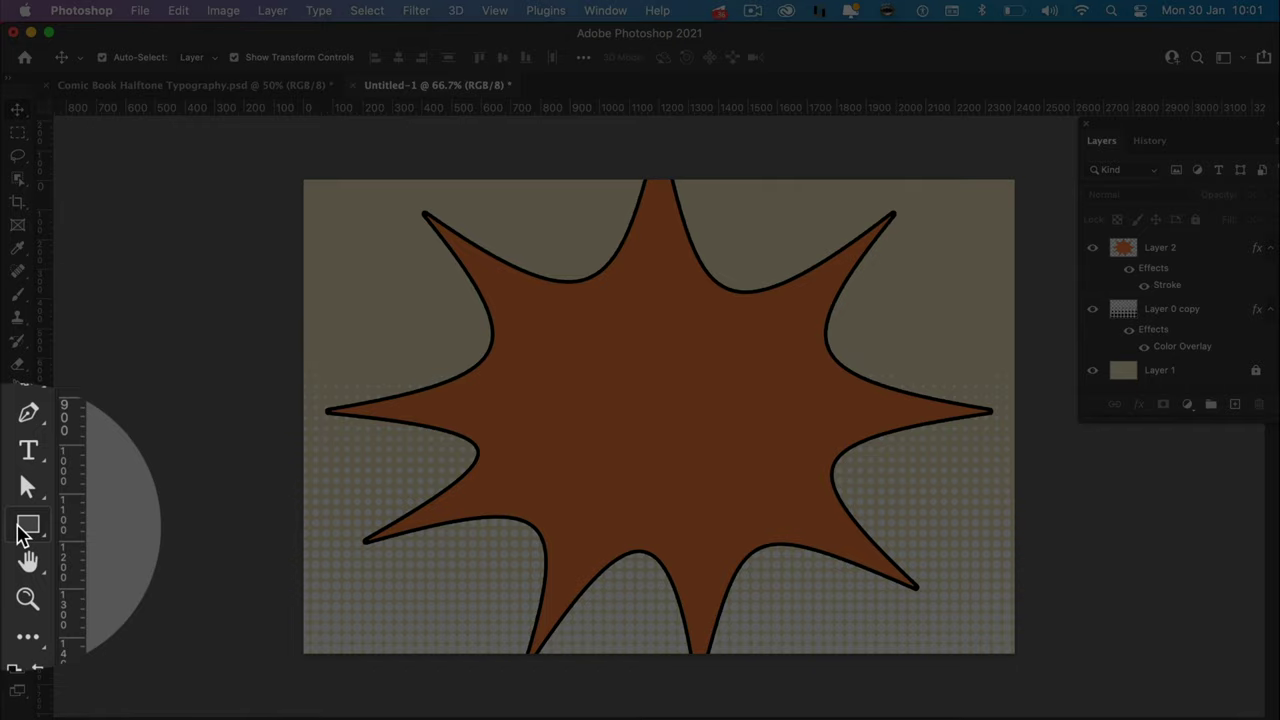
Step: Set up the Ellipse Tool with a white fill and no stroke
click(17, 525)
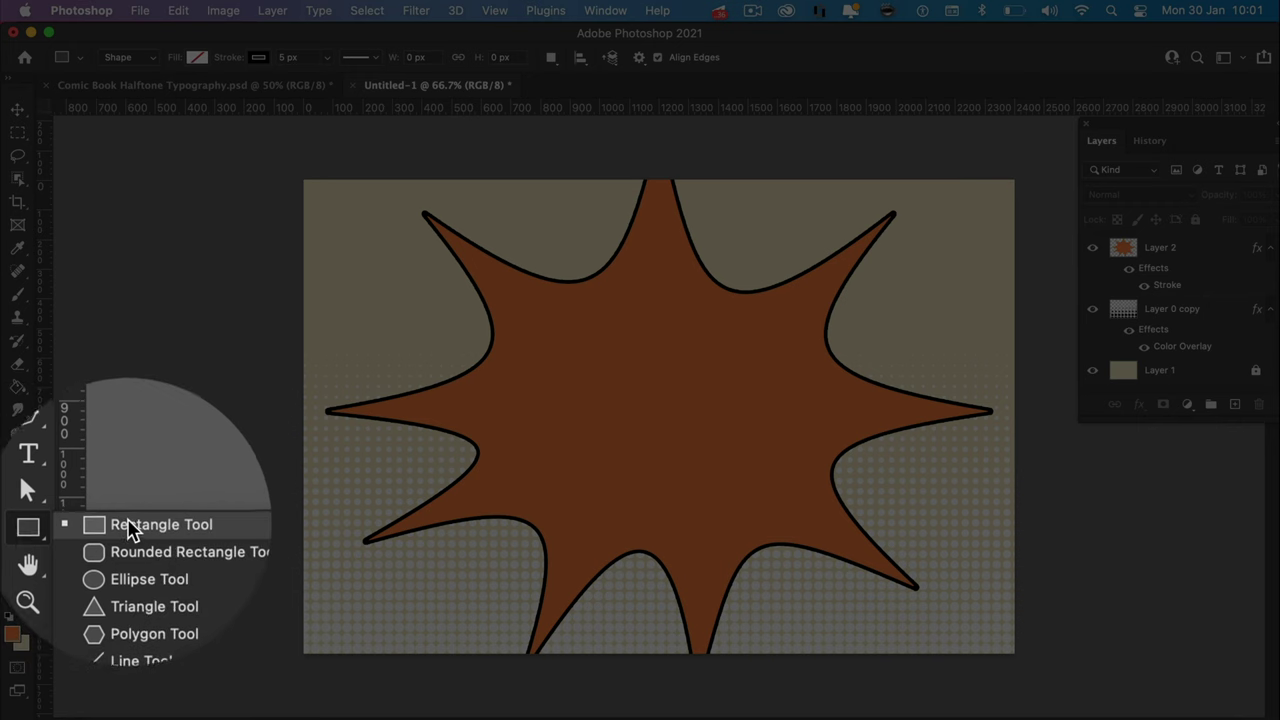
click(79, 557)
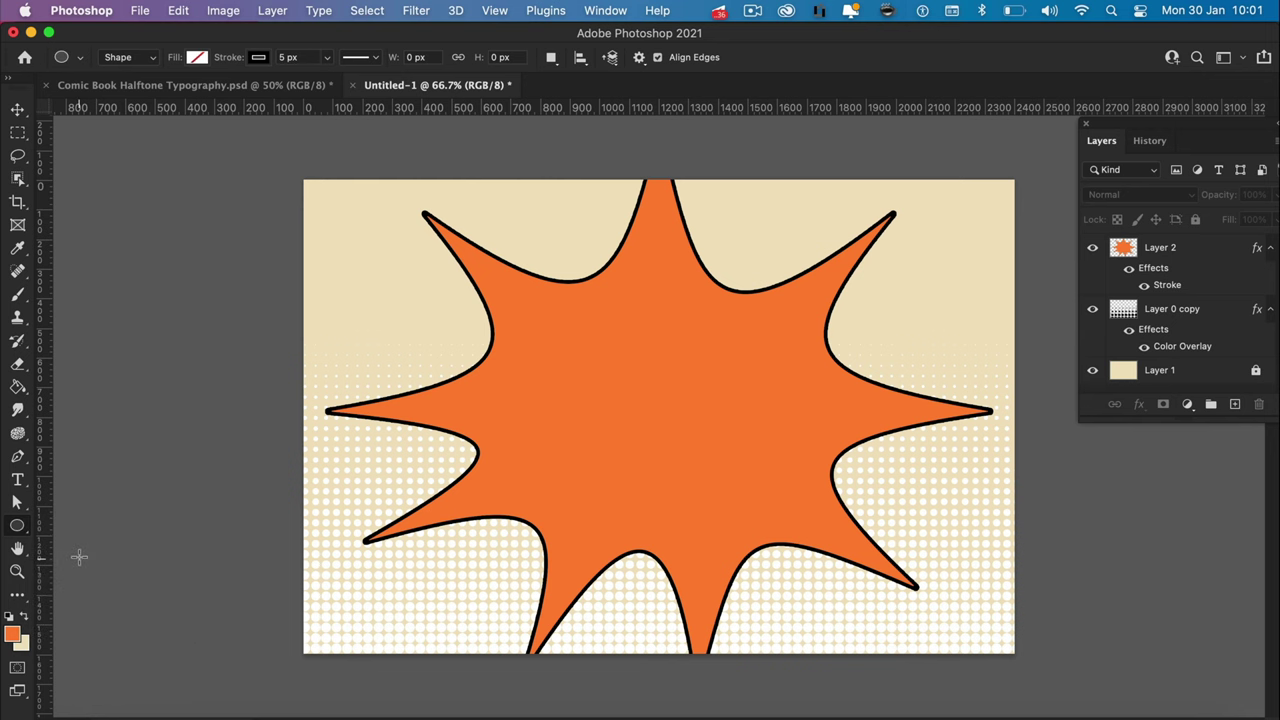
click(196, 57)
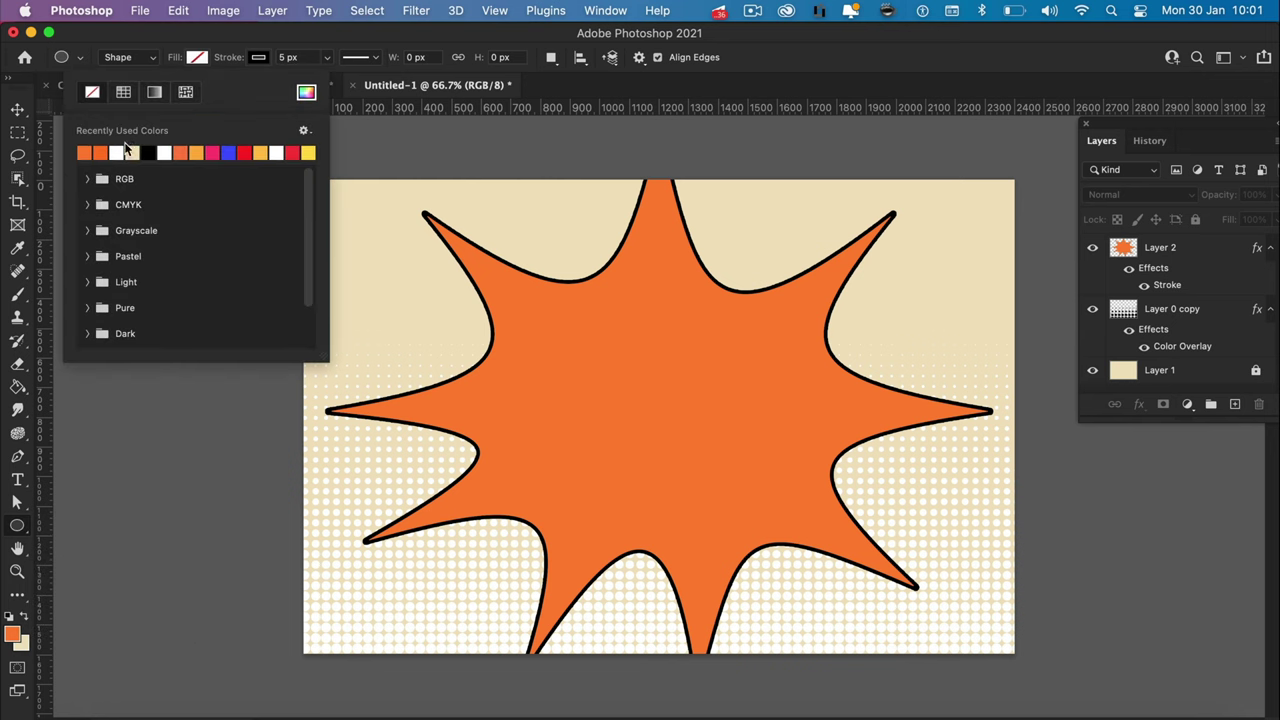
click(116, 152)
click(258, 57)
click(155, 92)
click(333, 40)
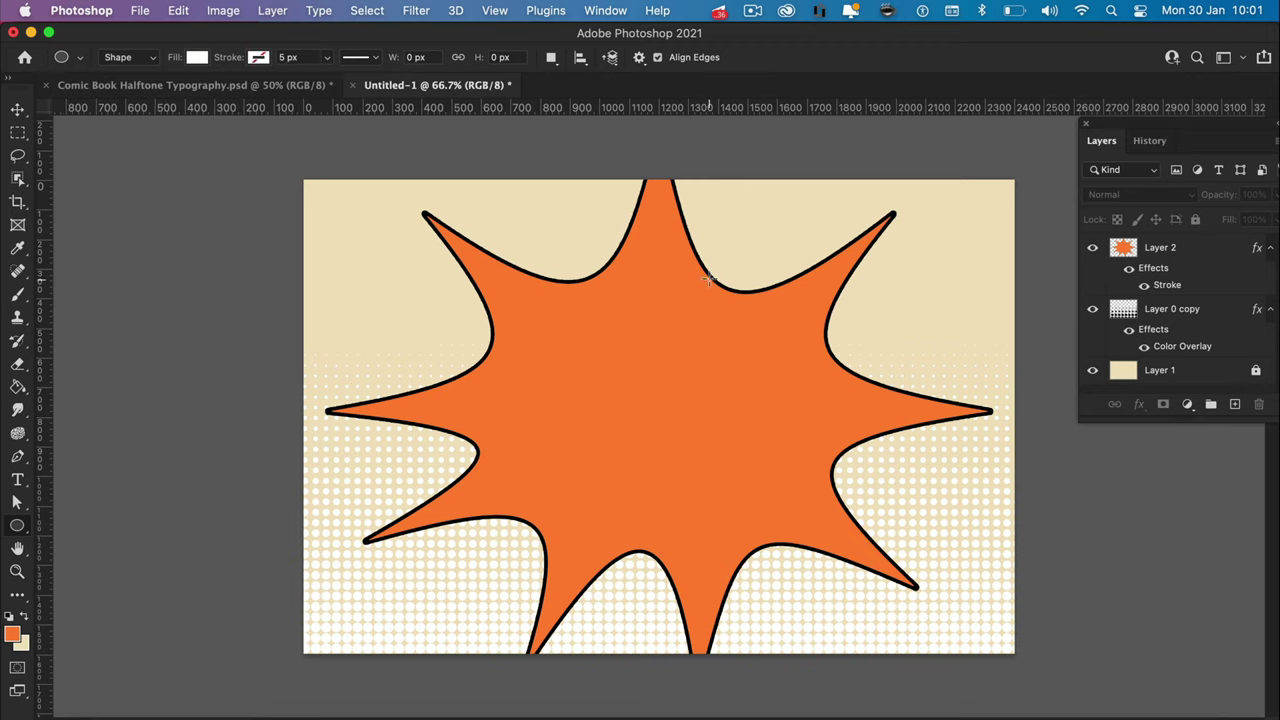
Step: Draw eight overlapping white circles over the burst's centre to form a cloud
drag(781, 252, 648, 385)
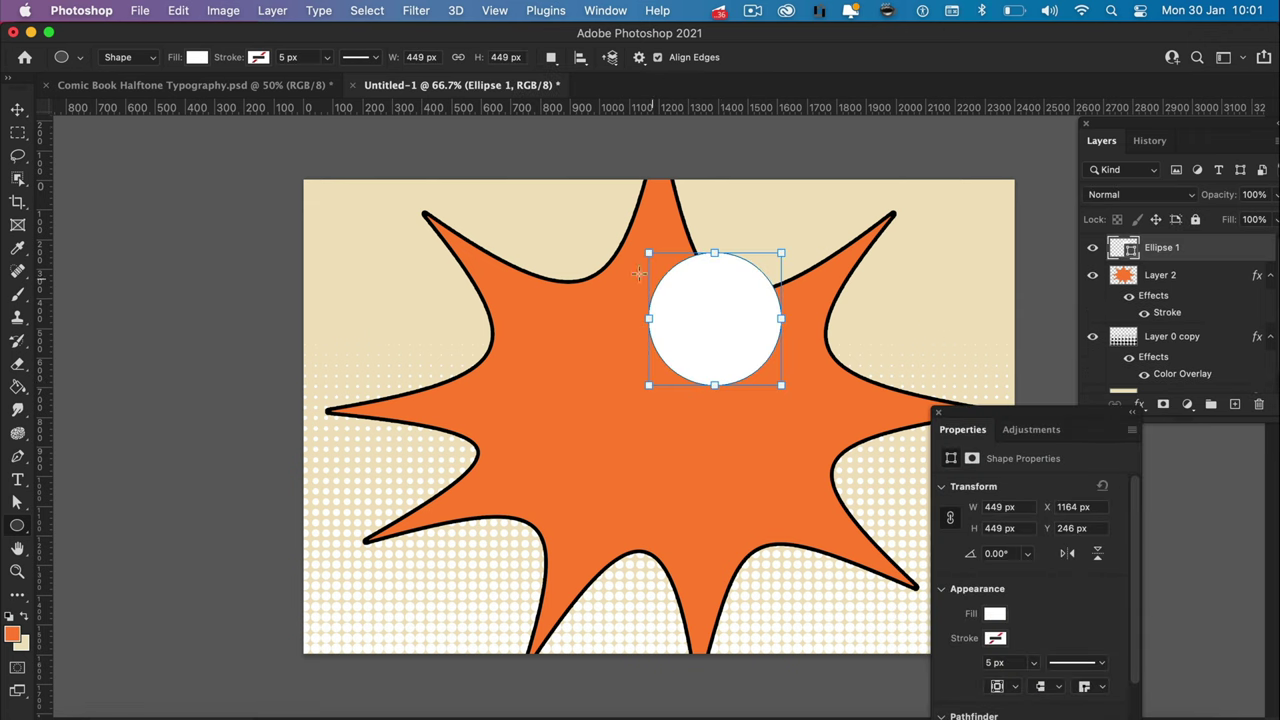
drag(628, 270, 729, 366)
drag(417, 338, 805, 455)
drag(705, 432, 430, 472)
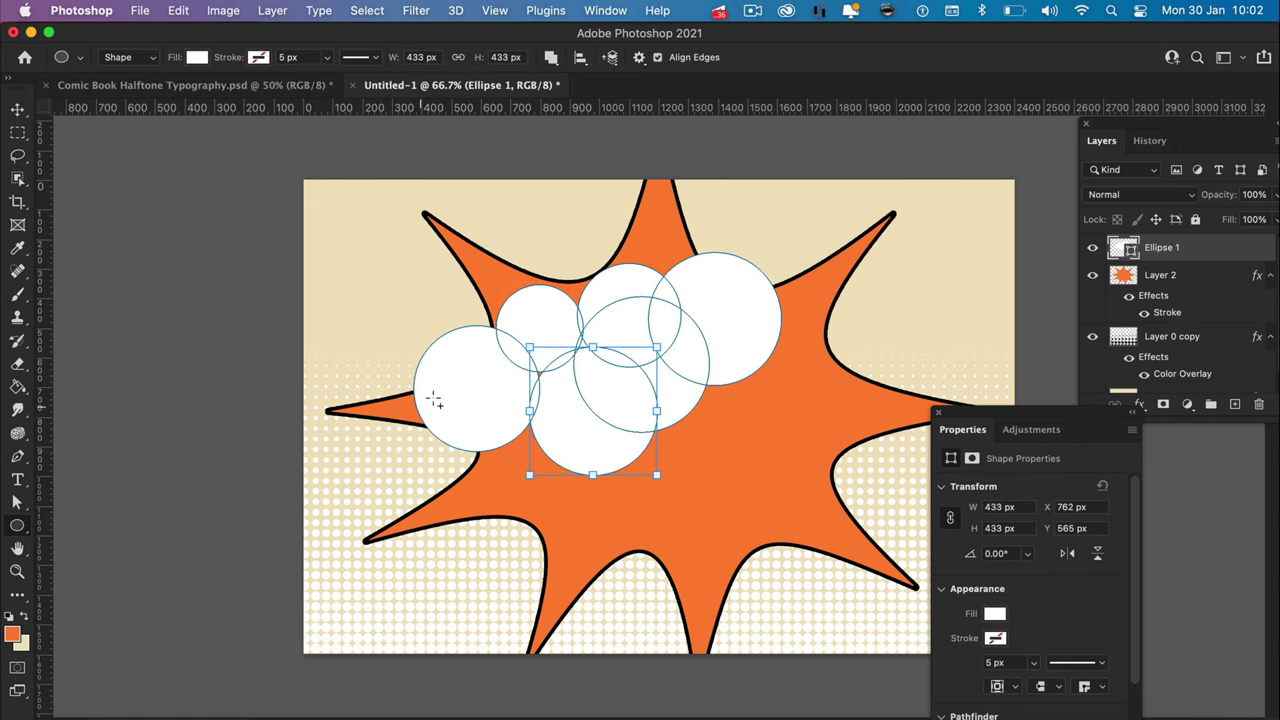
drag(440, 397, 627, 580)
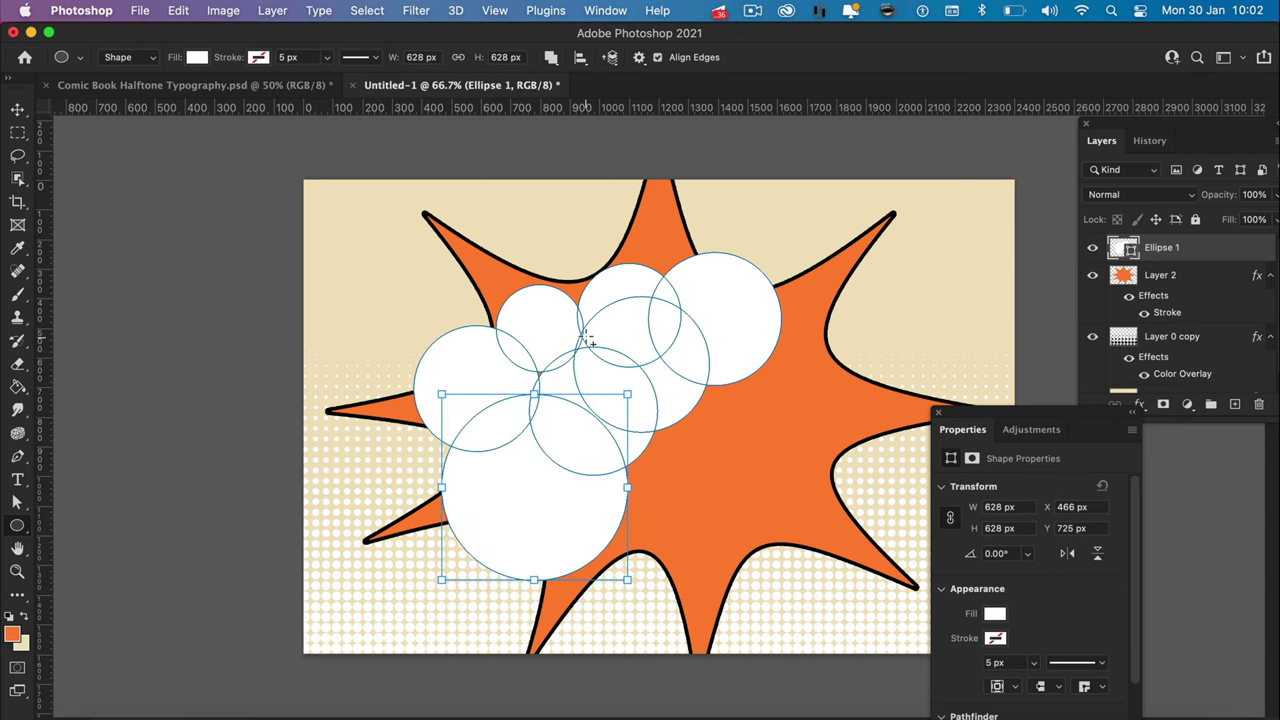
drag(586, 336, 698, 545)
drag(749, 357, 845, 430)
drag(678, 327, 846, 409)
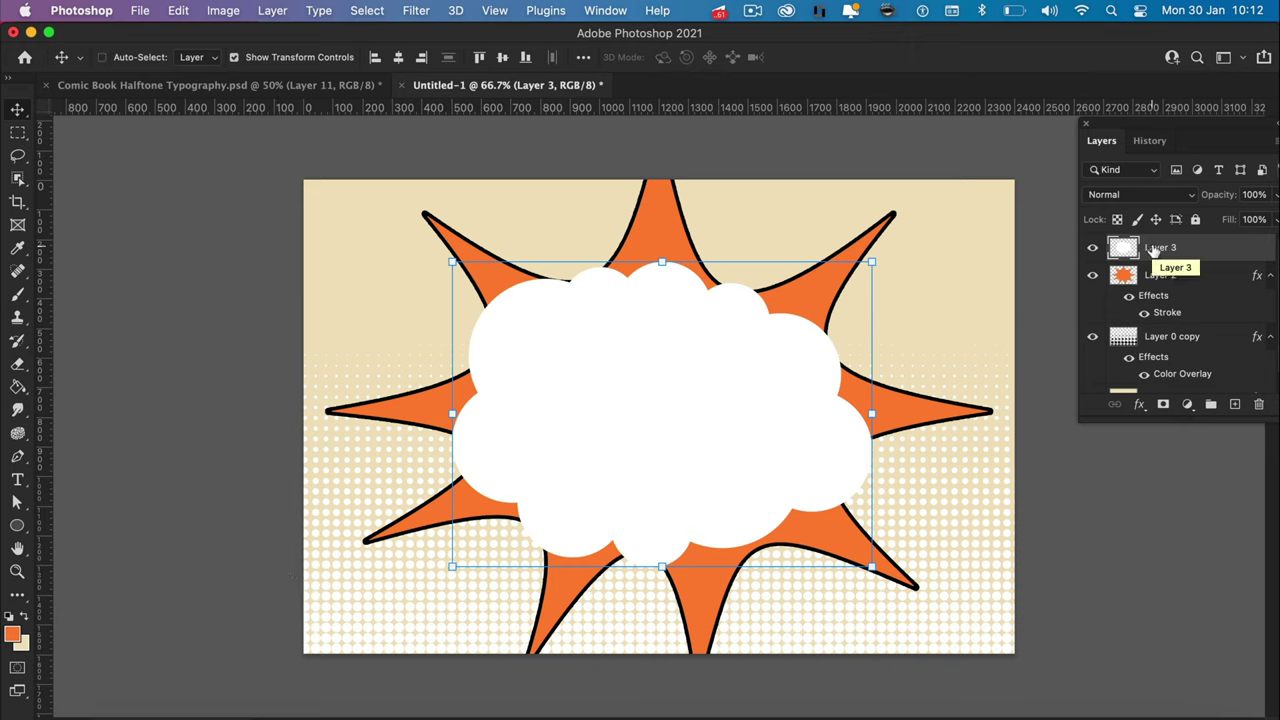
Step: Duplicate the cloud layer twice and give the top copy a white-to-black Gradient Overlay
key(super+j)
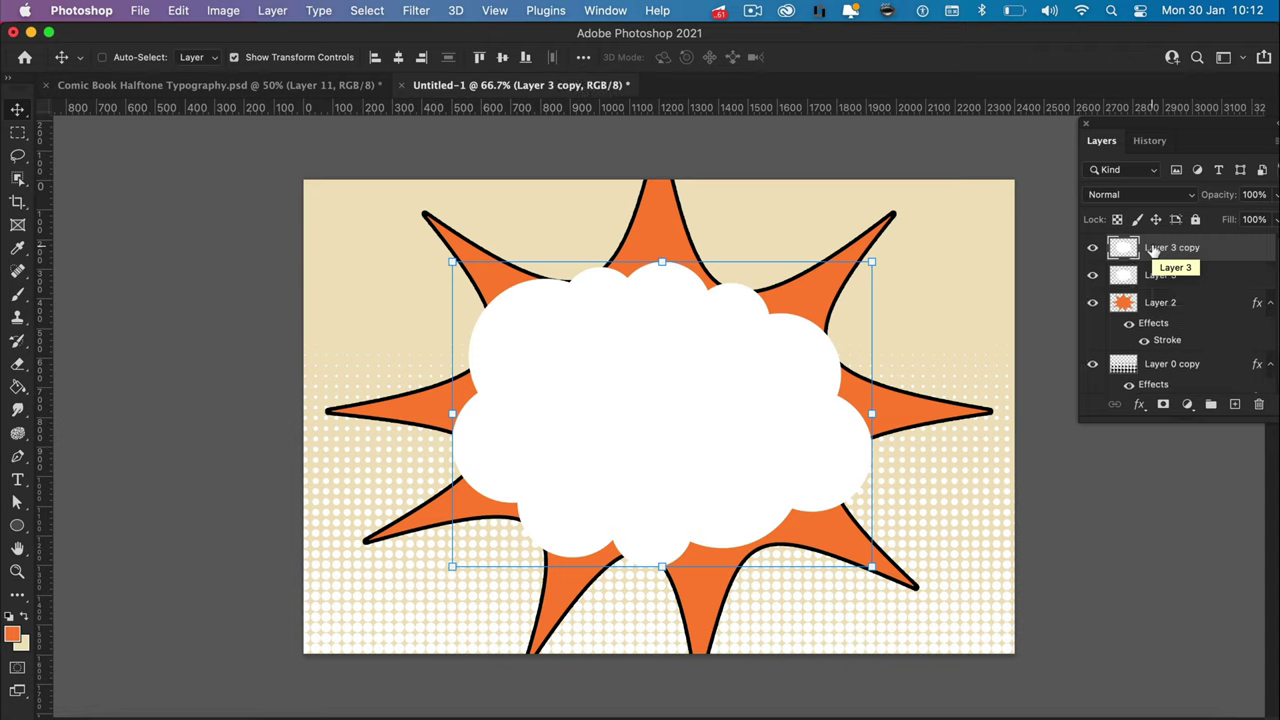
key(super+j)
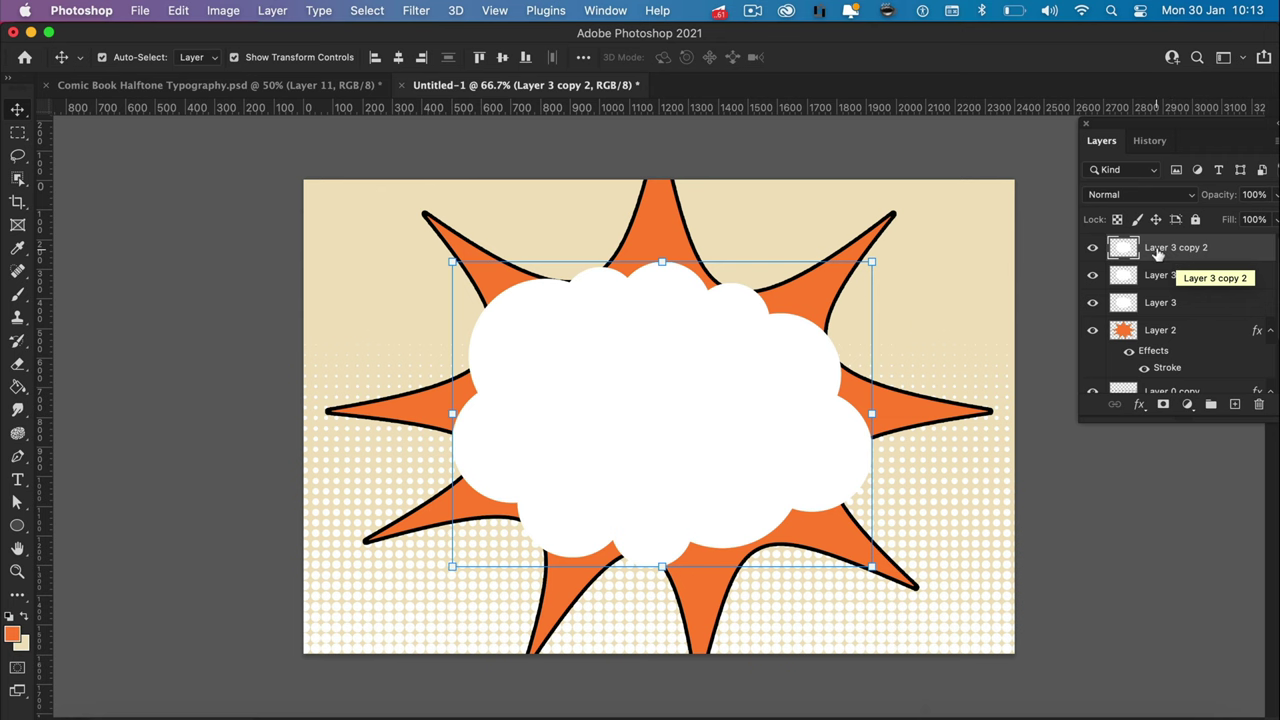
right_click(1033, 254)
click(1005, 258)
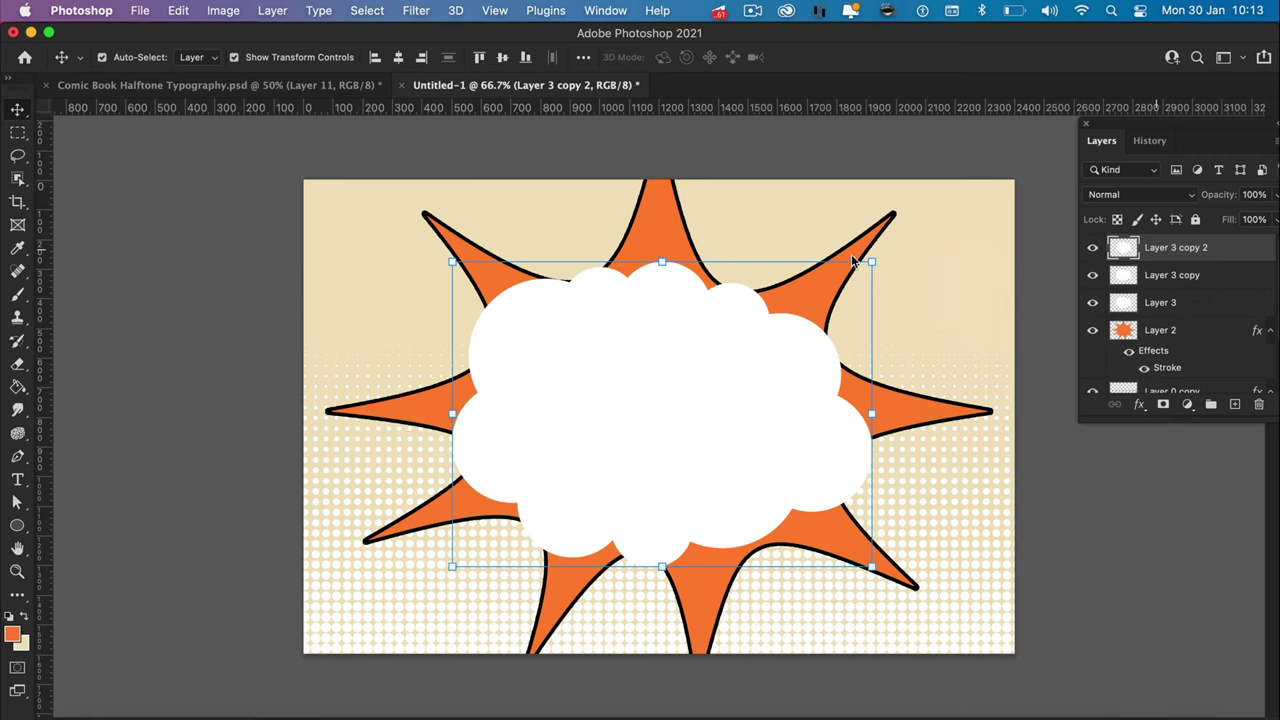
click(40, 325)
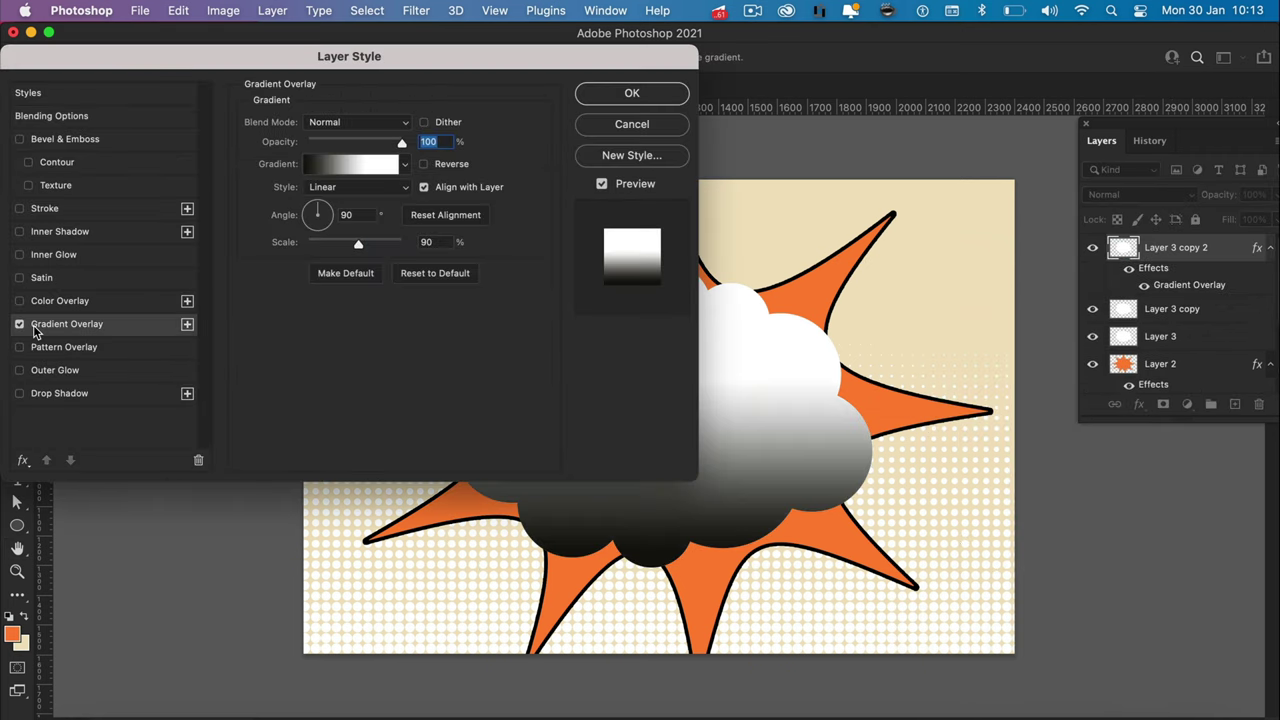
click(603, 95)
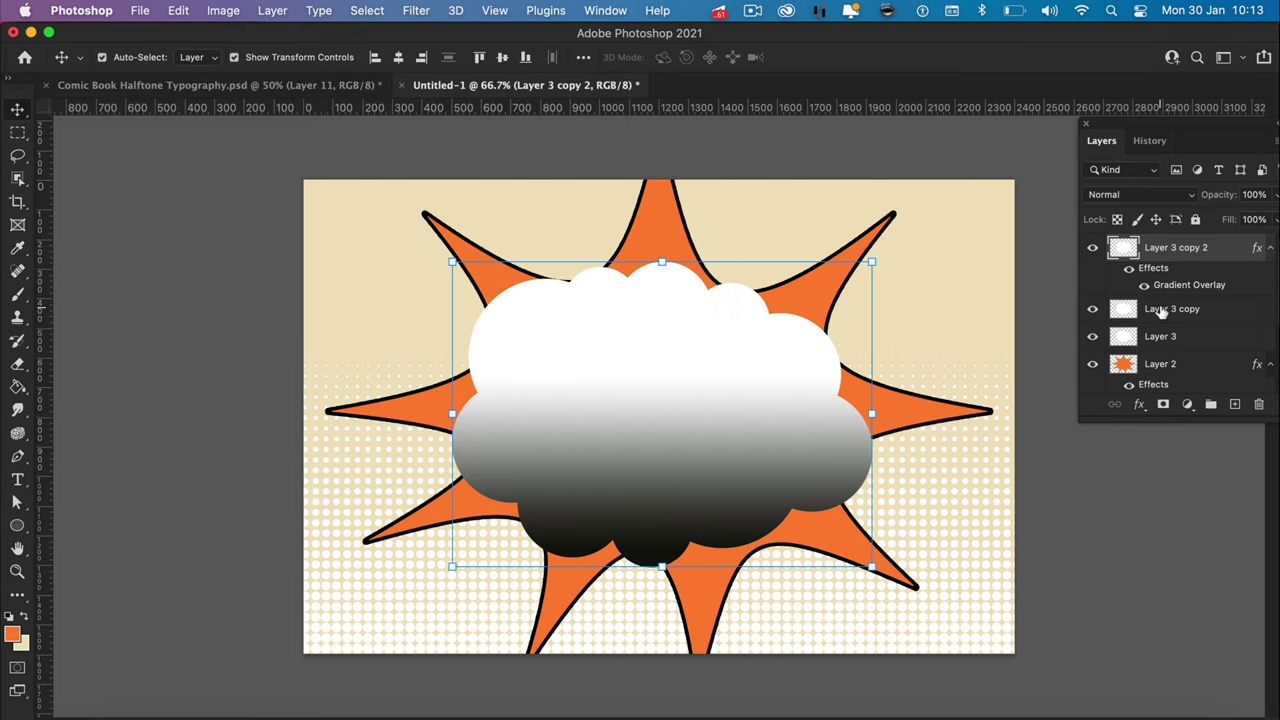
shift+click(1160, 312)
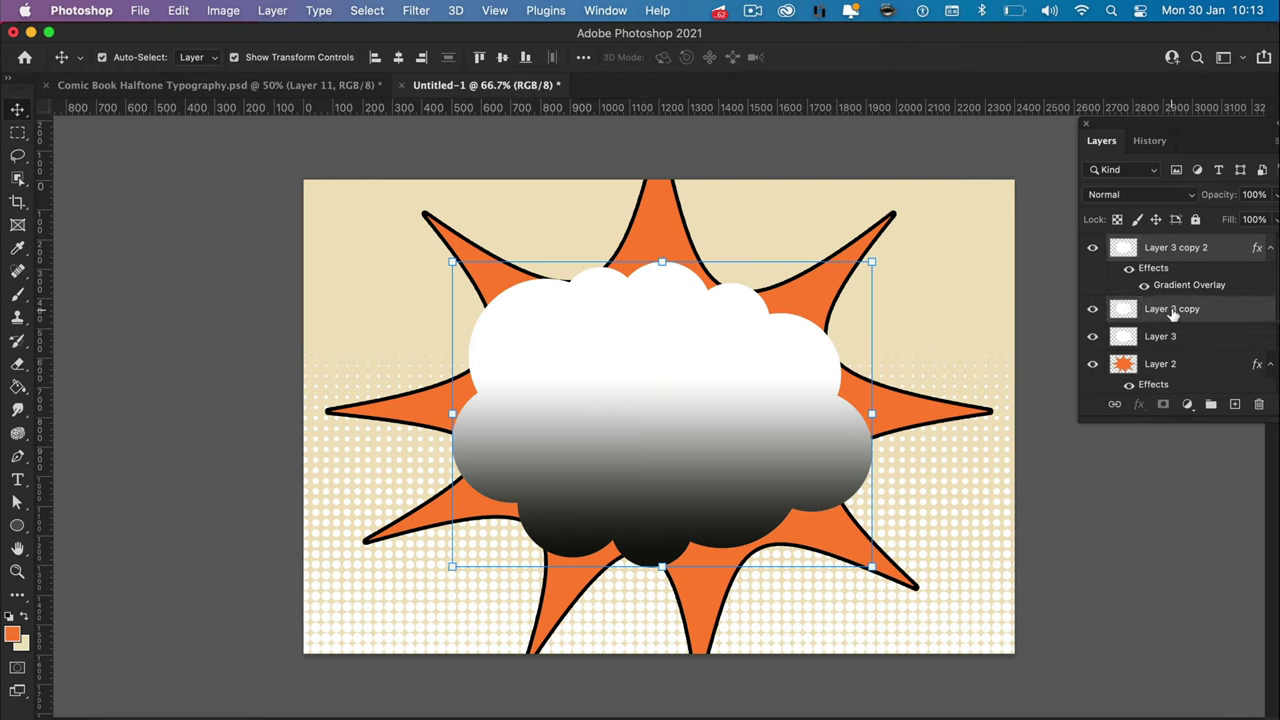
Step: Merge Layer 3 copy into Layer 3 copy 2 with Merge Layers
right_click(1173, 313)
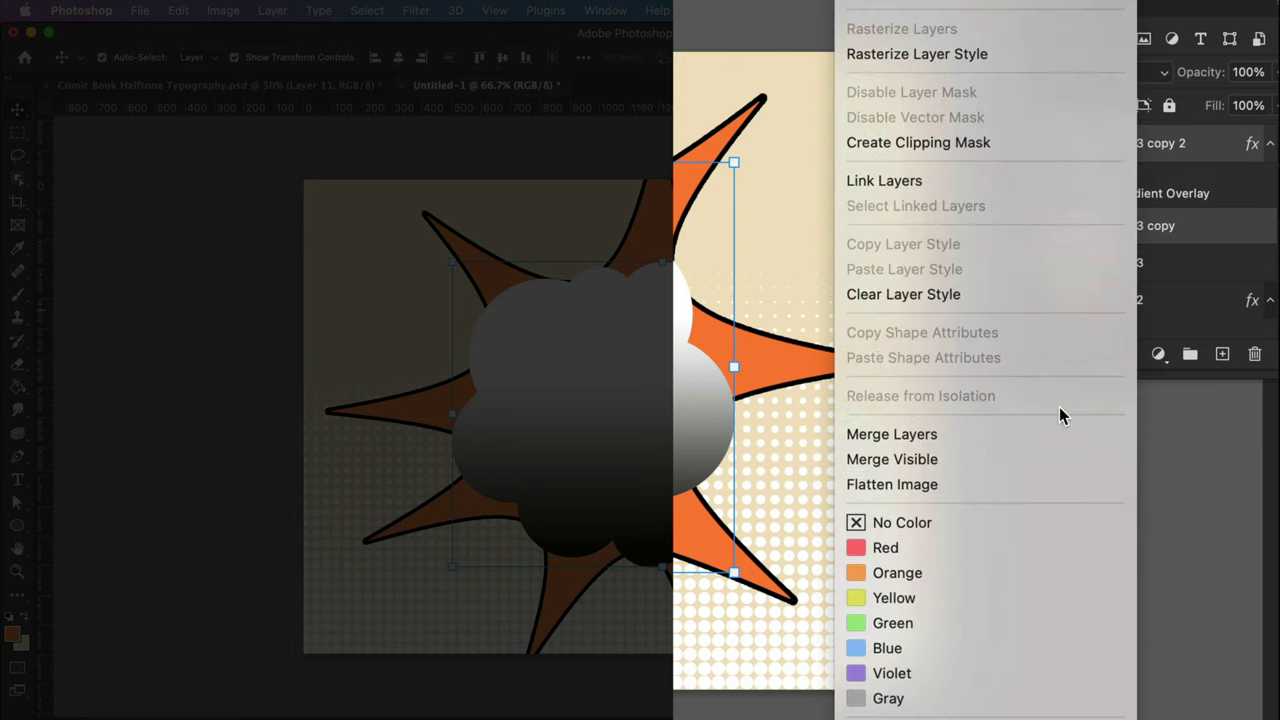
click(1020, 432)
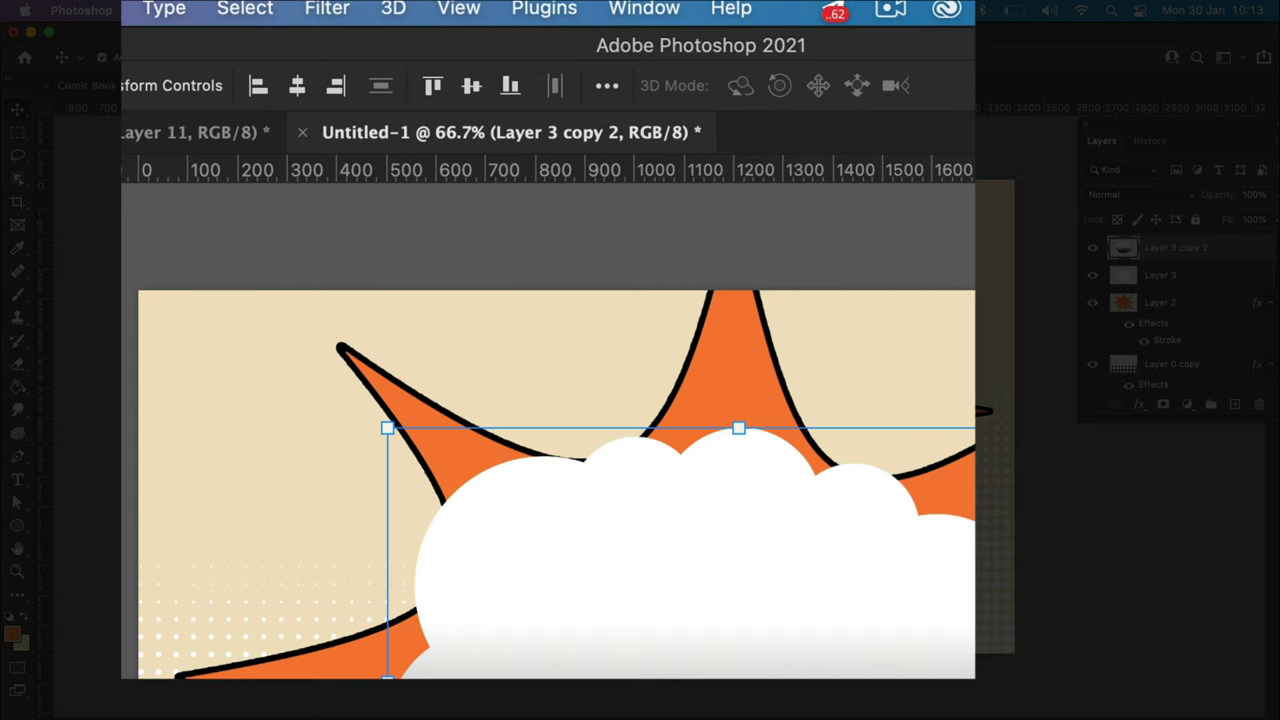
Step: Apply the Color Halftone filter with a 15-pixel Max. Radius to the gradient cloud
click(416, 10)
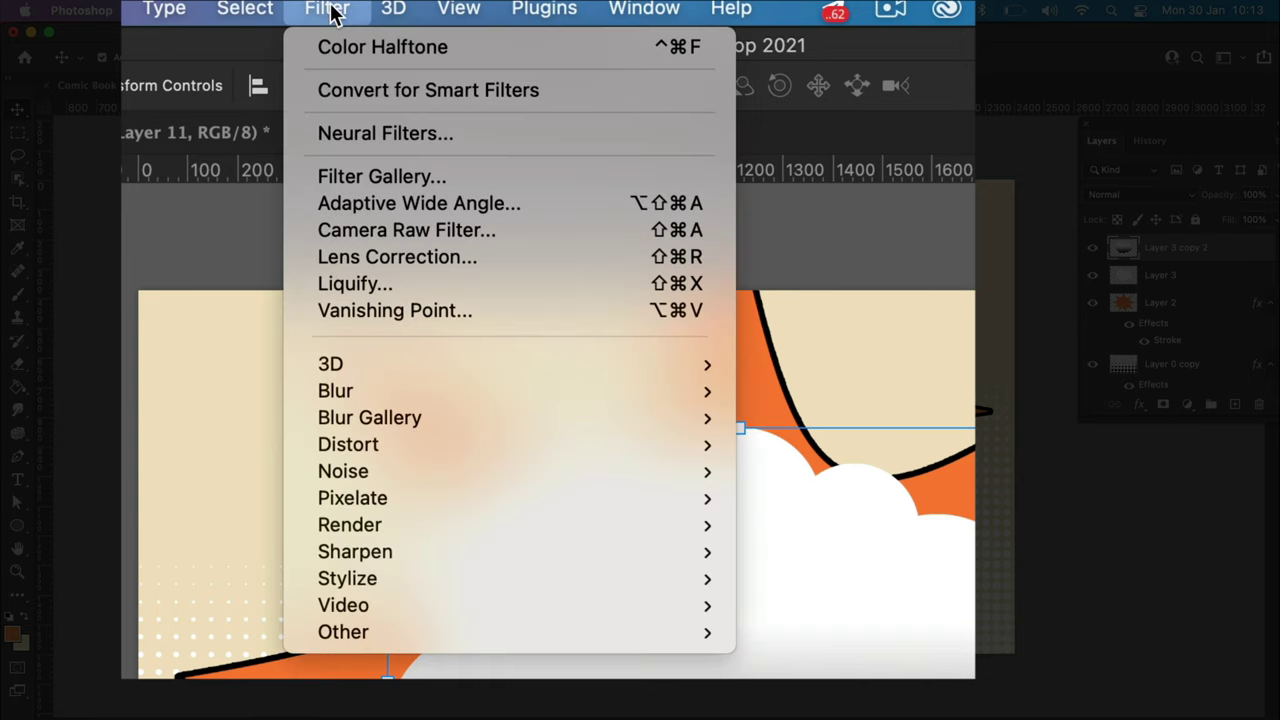
mouse_move(499, 497)
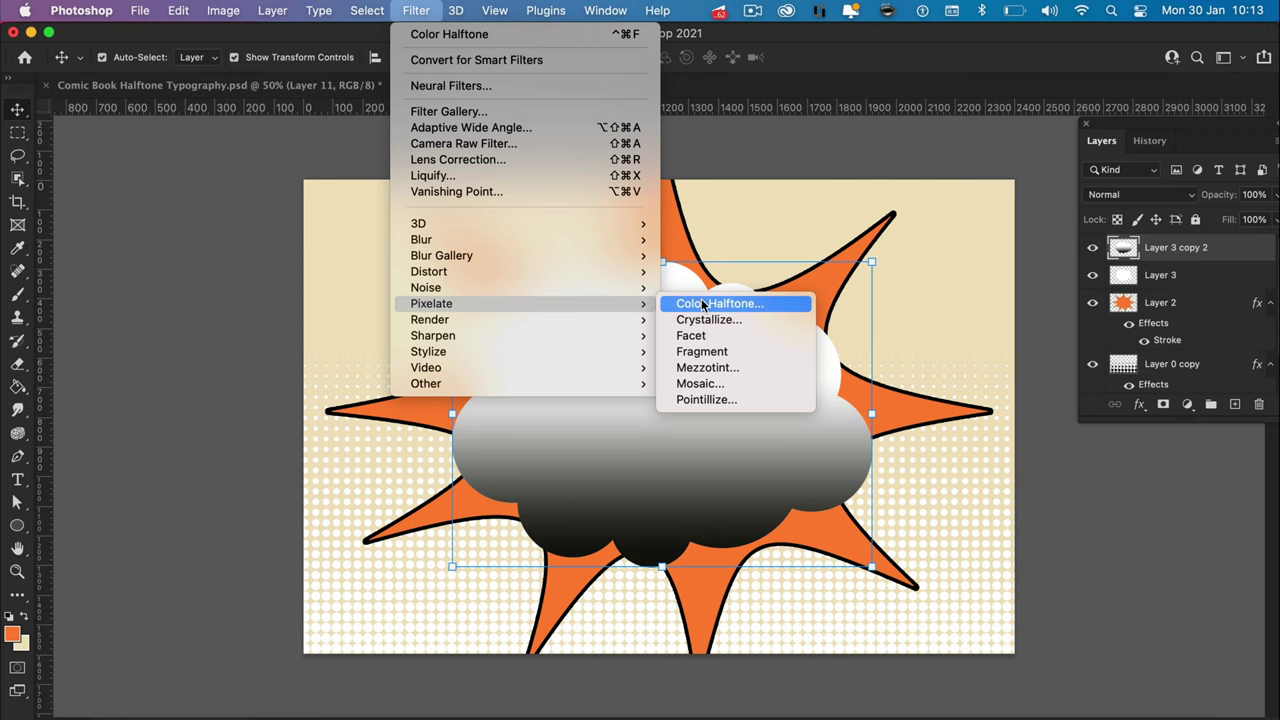
click(806, 500)
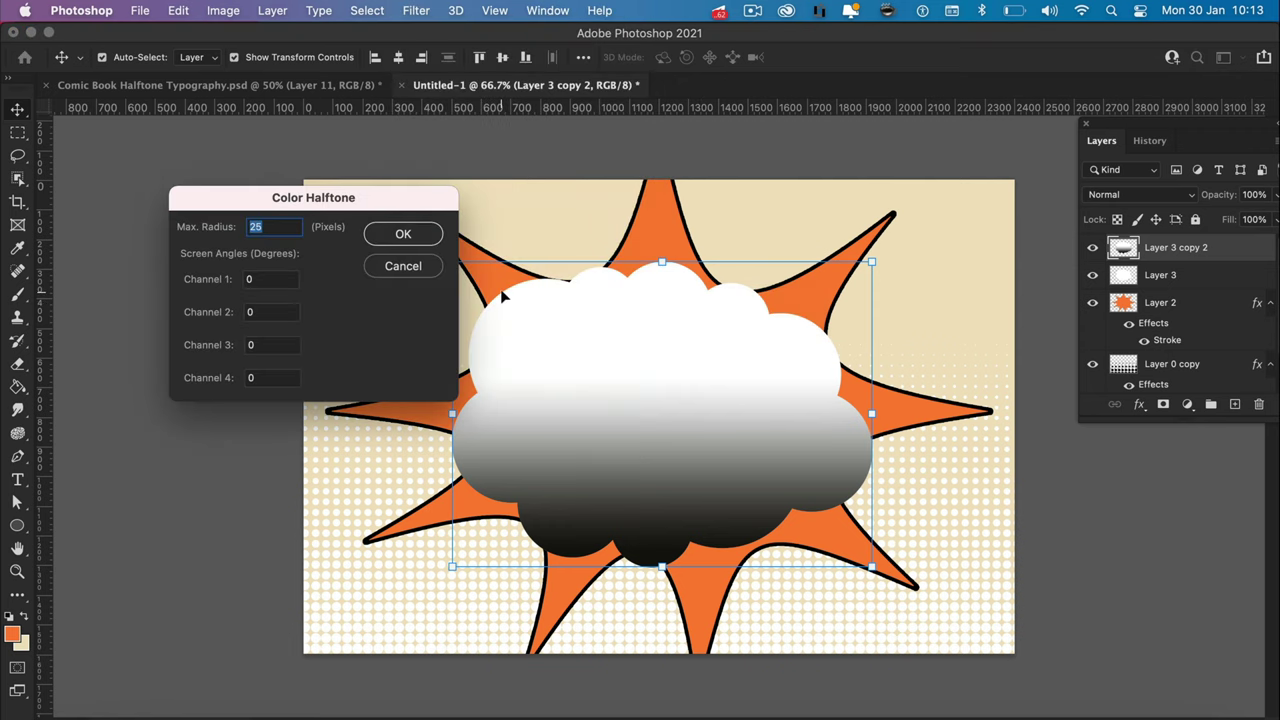
click(398, 233)
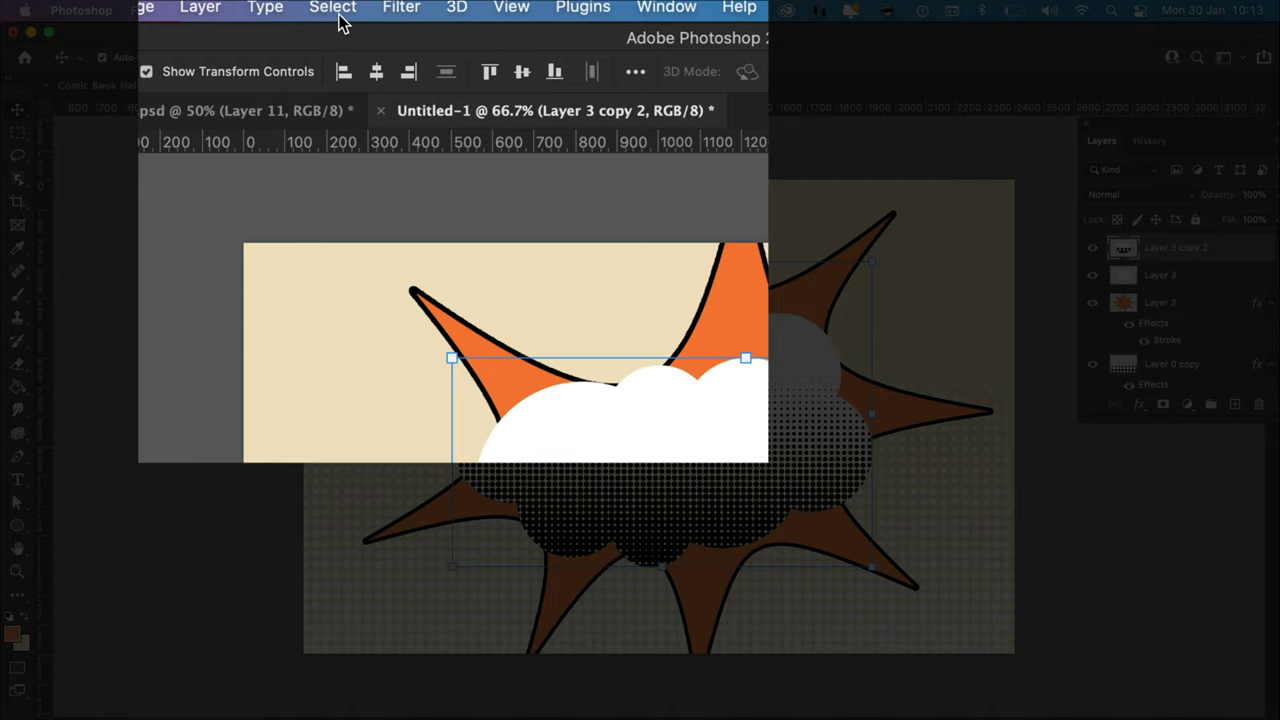
Step: Select the cloud's white pixels with Color Range, then clear the selection
click(338, 16)
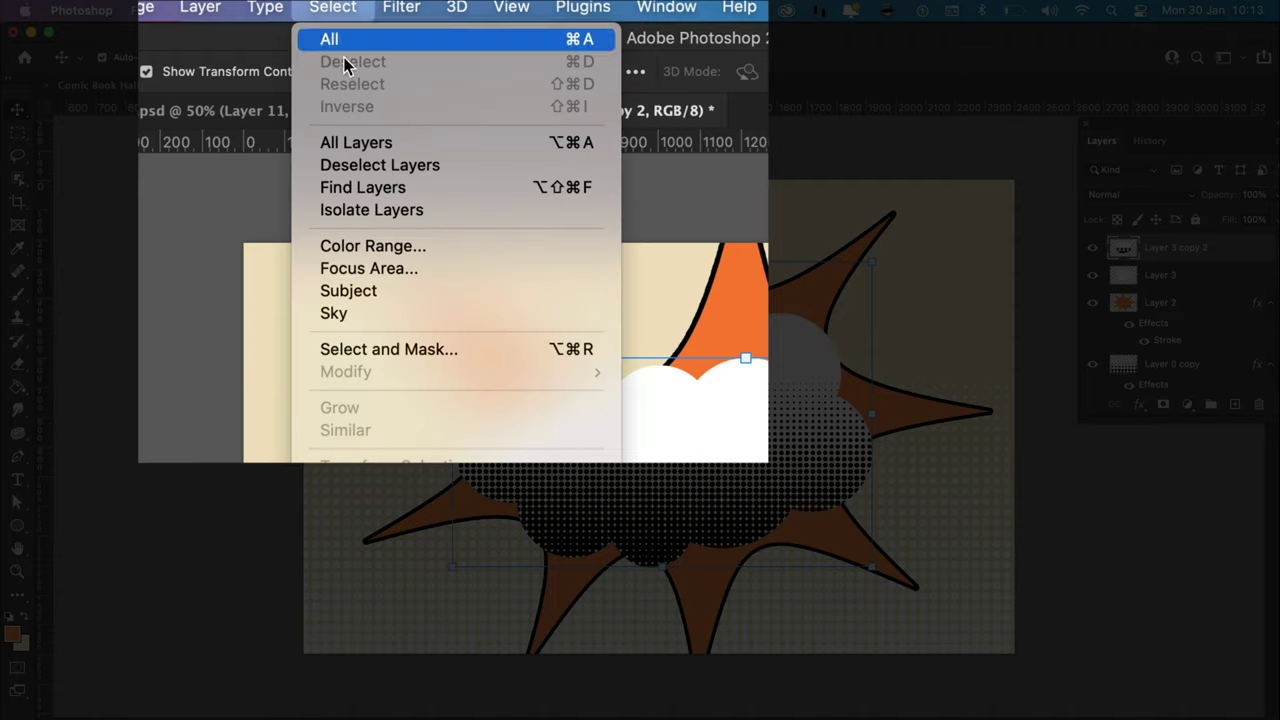
click(377, 244)
click(546, 312)
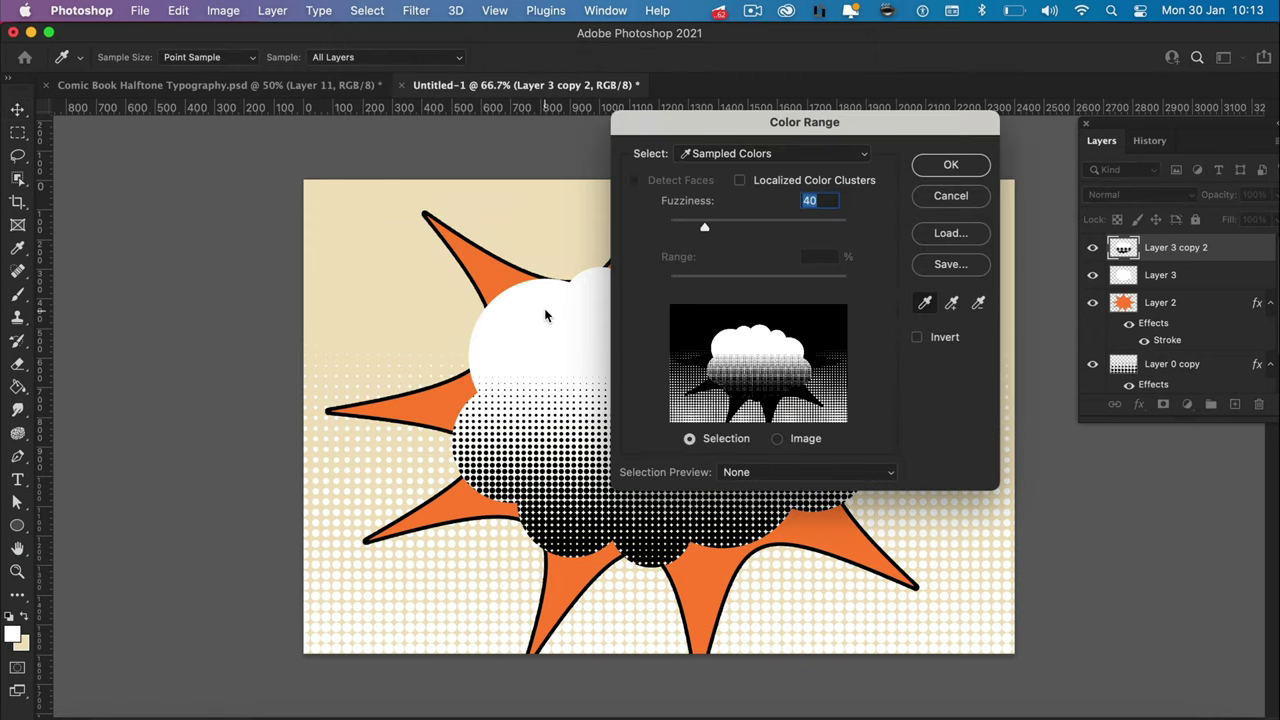
click(946, 168)
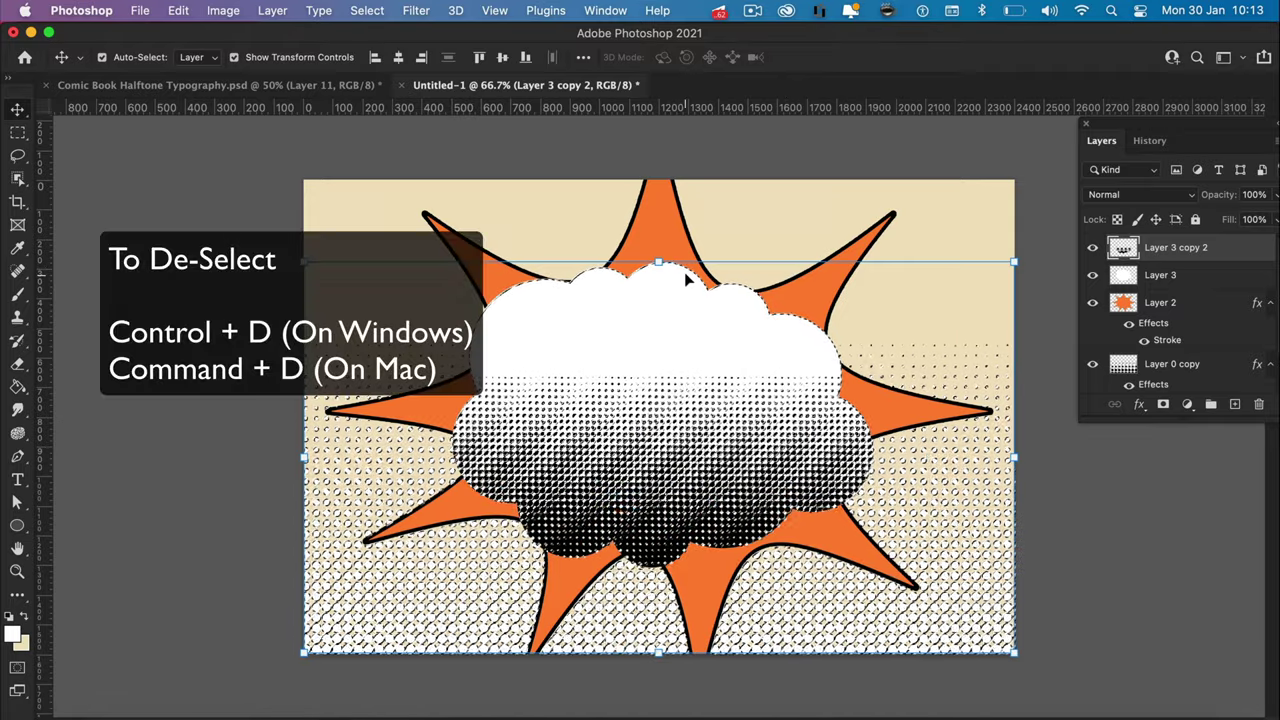
key(super)
key(super+d)
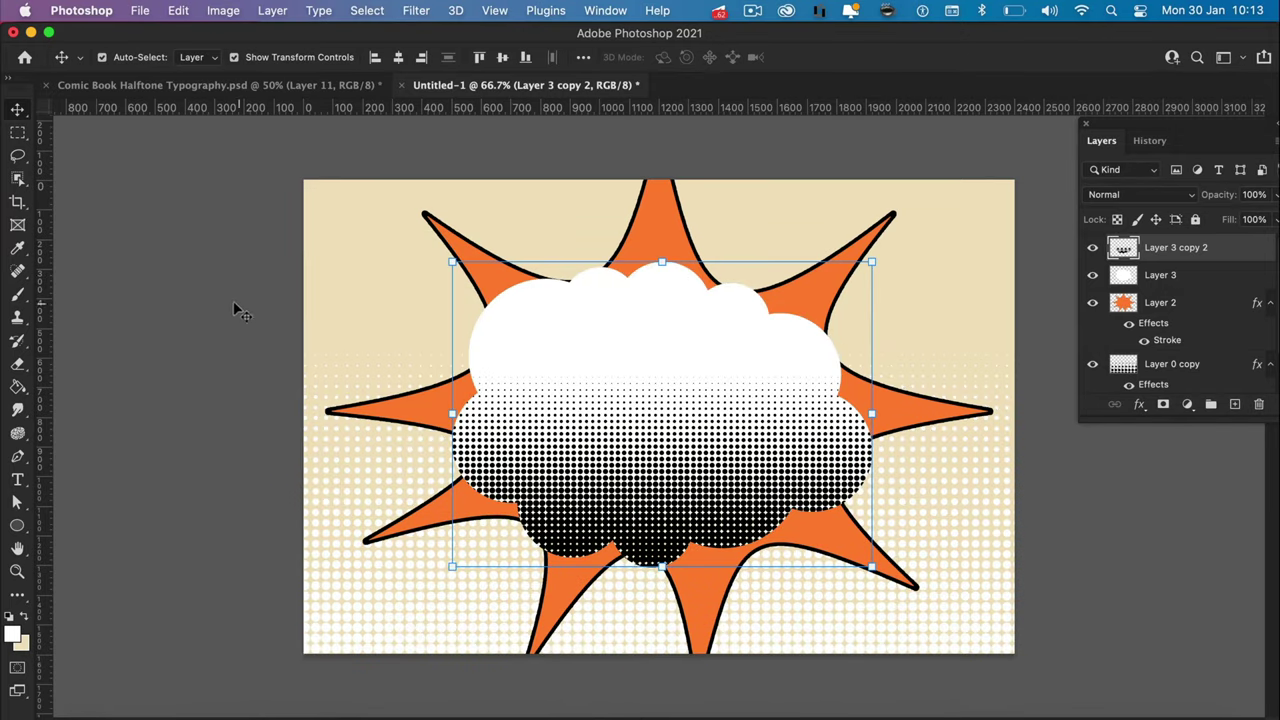
Step: Toggle the plain white cloud's visibility to compare the dots, then select Layer 3 copy 2
click(228, 313)
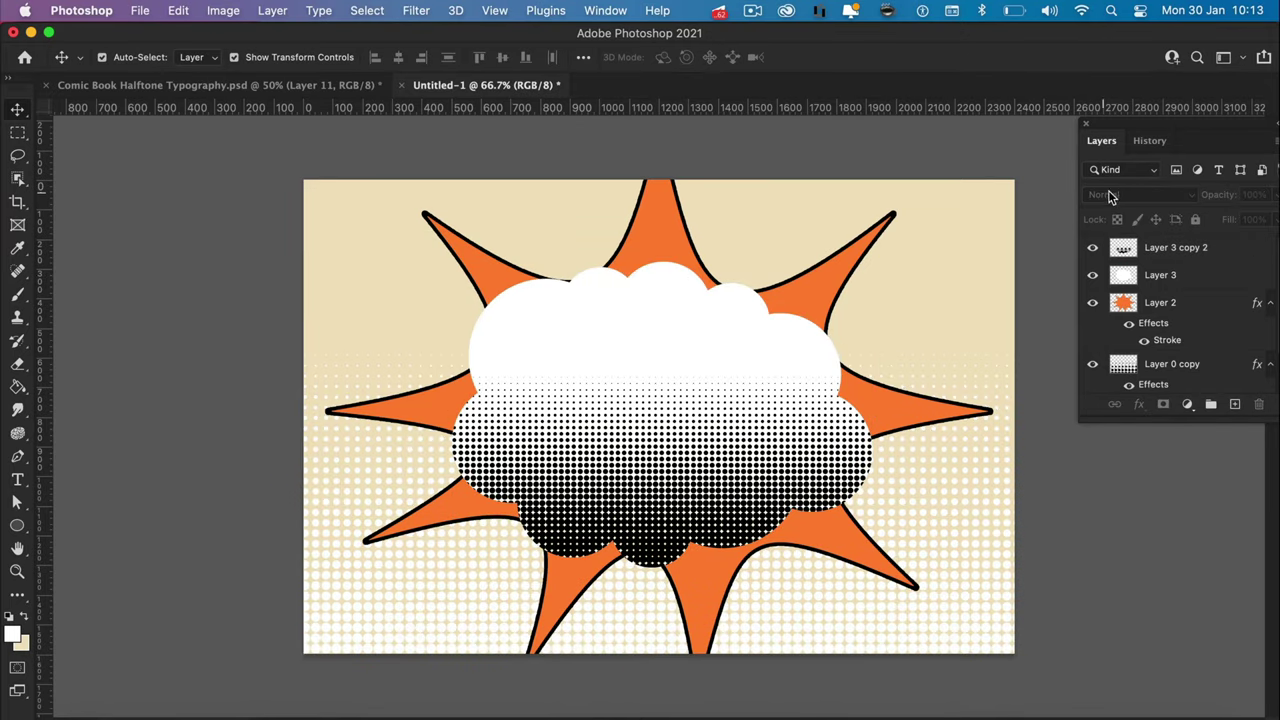
click(1093, 275)
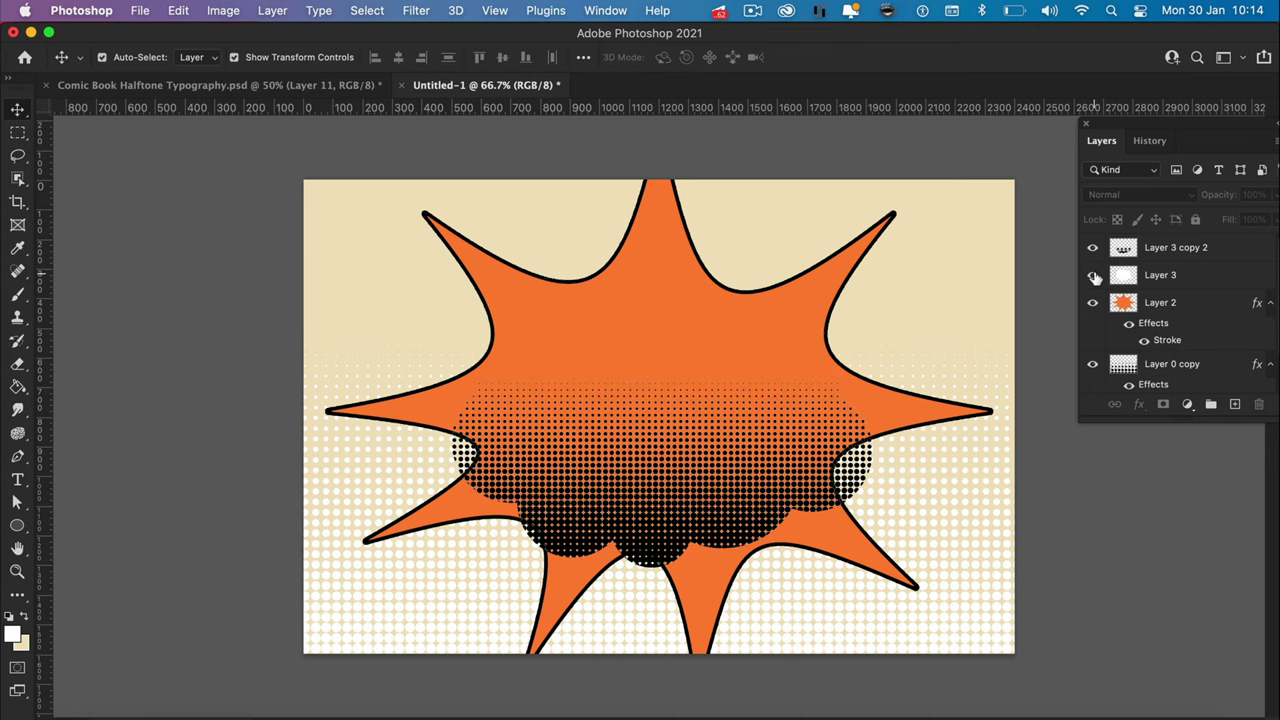
click(1093, 275)
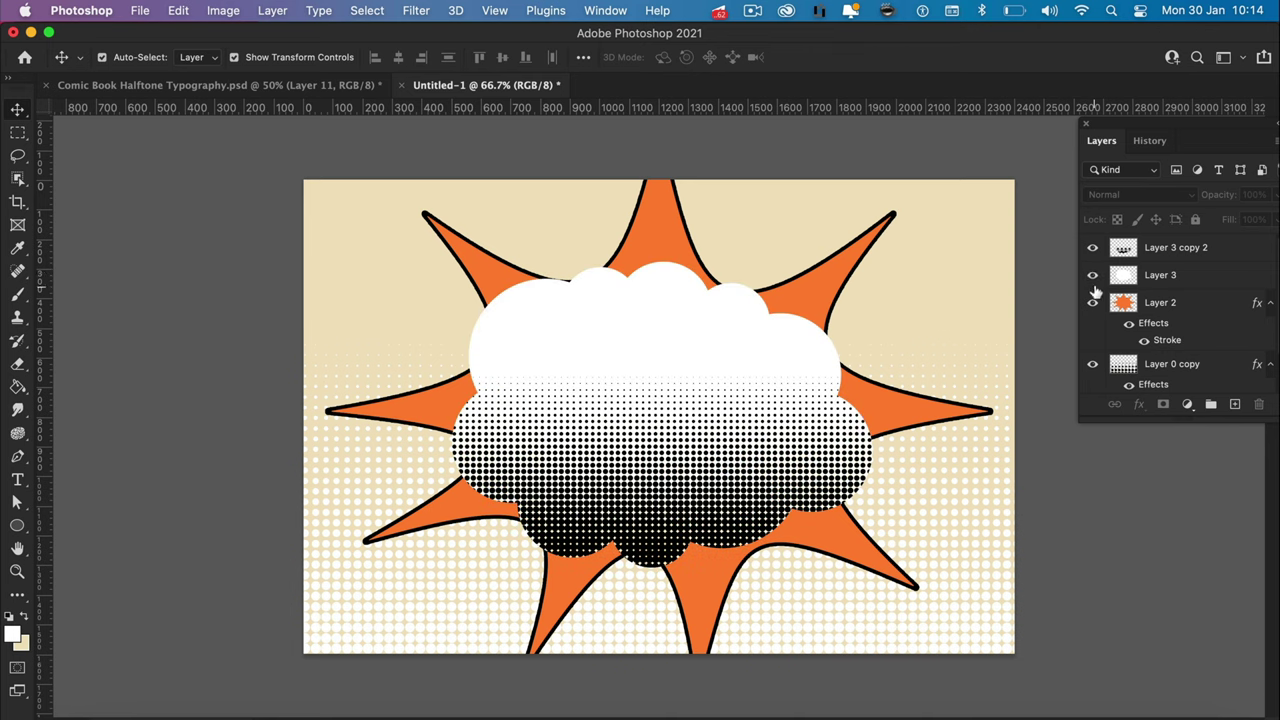
click(1093, 277)
click(1093, 277)
click(1147, 254)
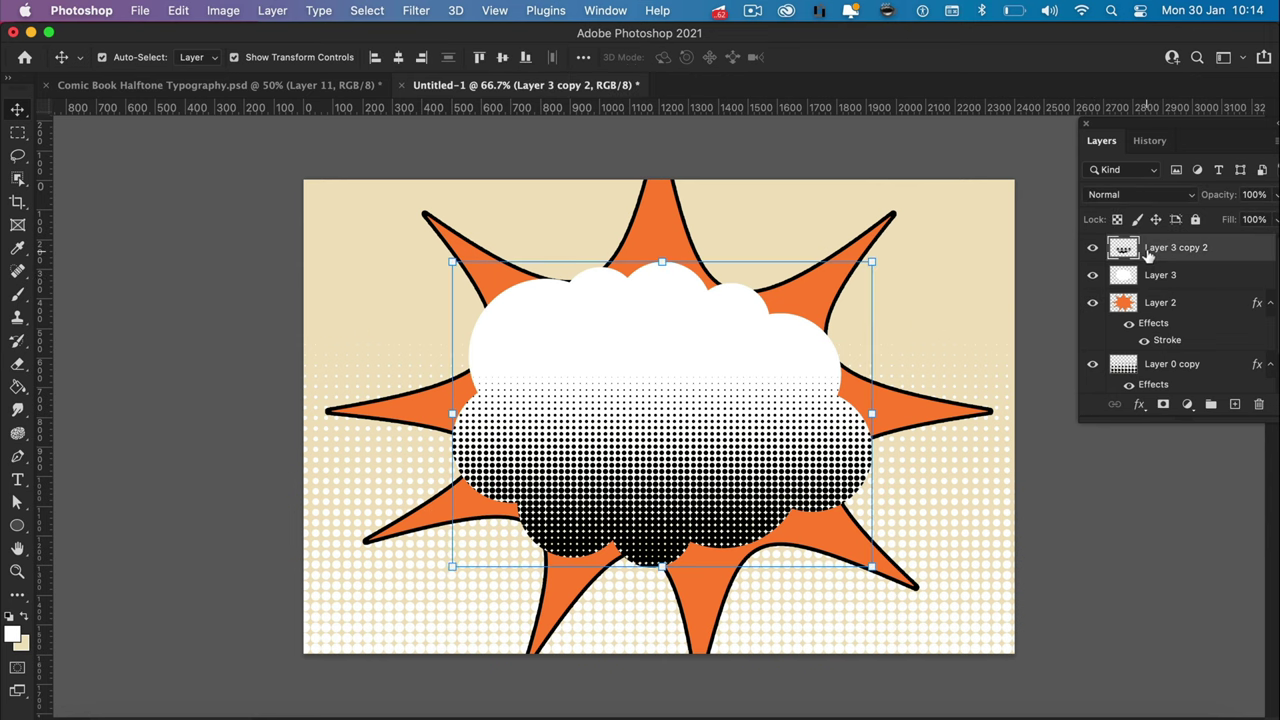
Step: Give Layer 3 copy 2 a pale peach (#ffcfb7) Color Overlay on its halftone dots
right_click(1147, 252)
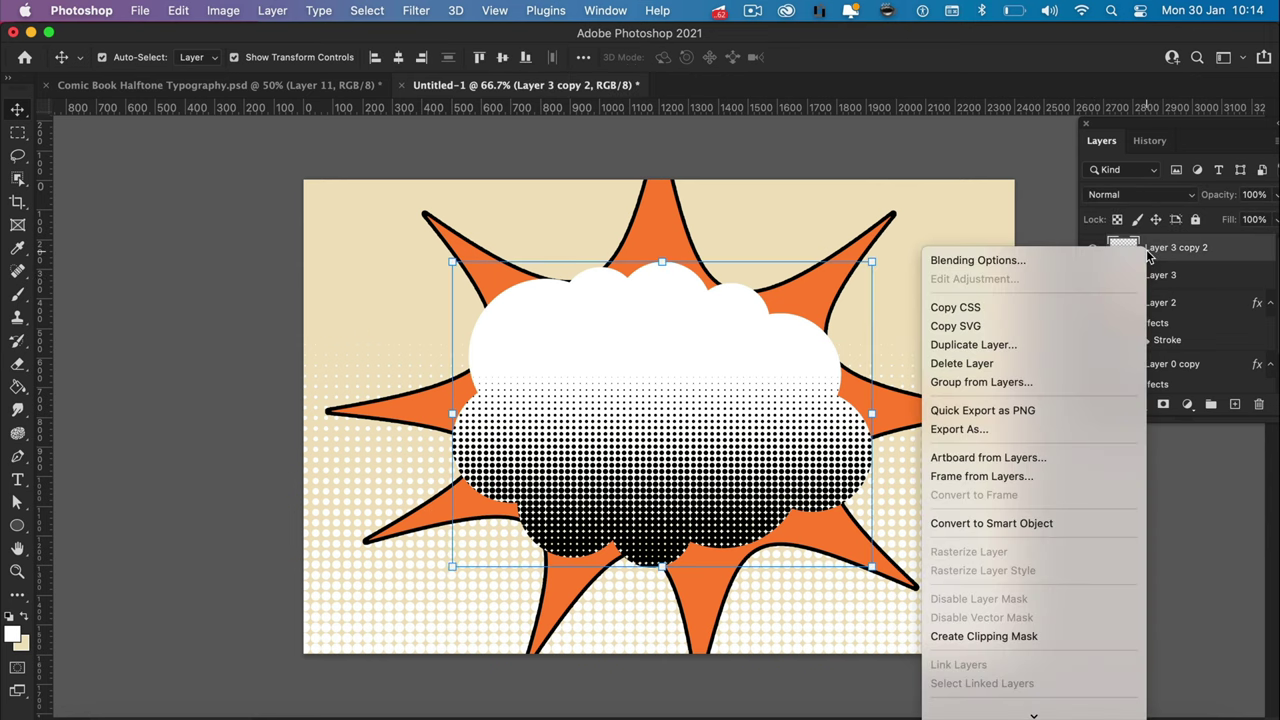
click(978, 260)
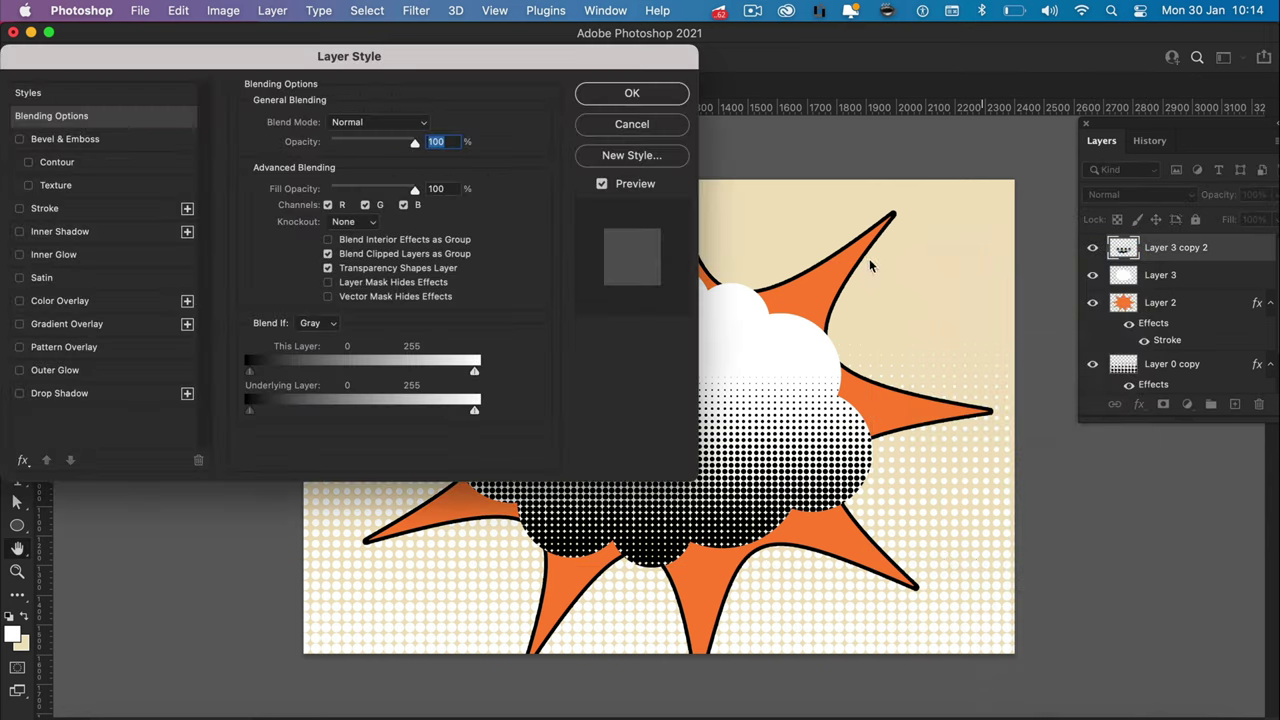
click(86, 300)
drag(434, 60, 310, 60)
click(300, 124)
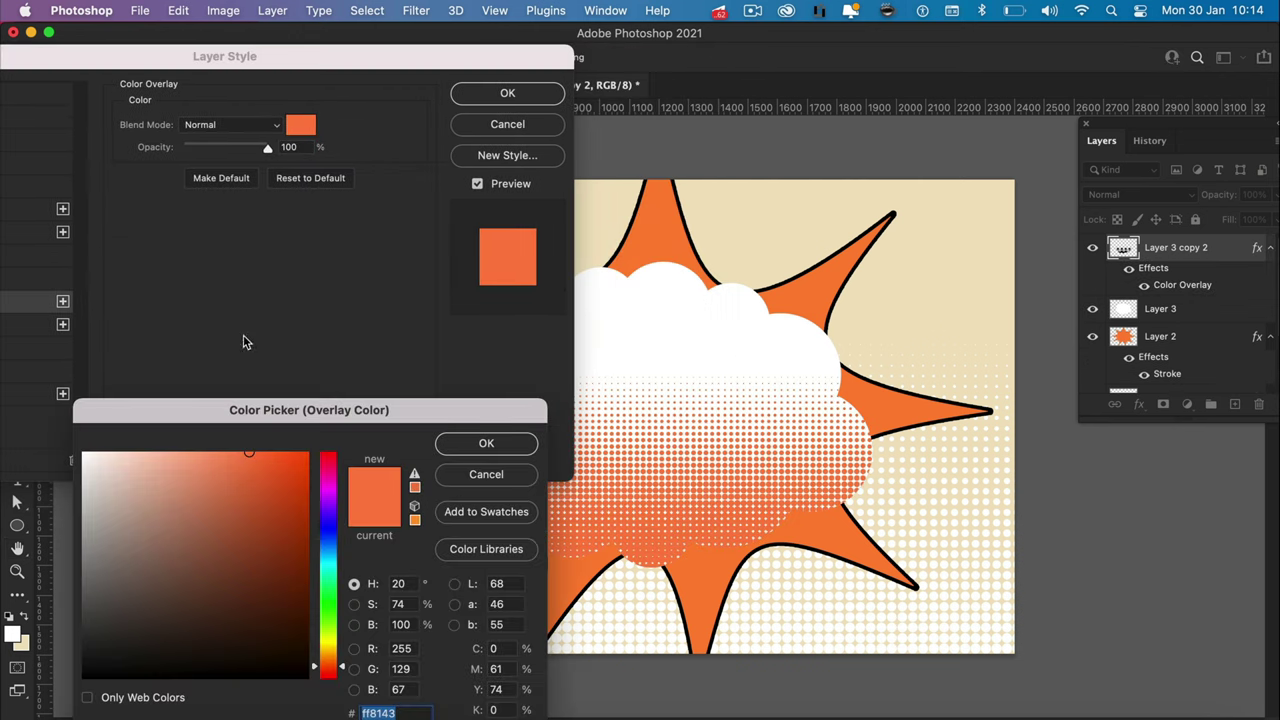
drag(240, 468, 145, 438)
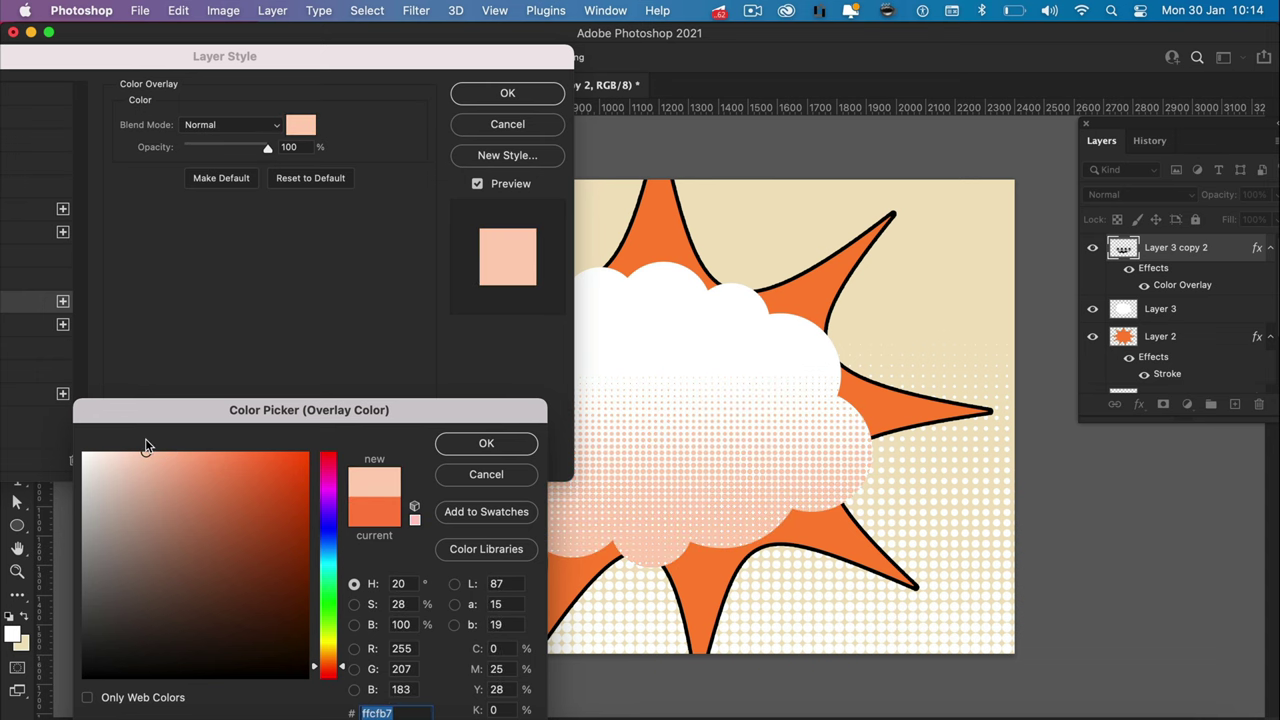
click(440, 445)
click(528, 92)
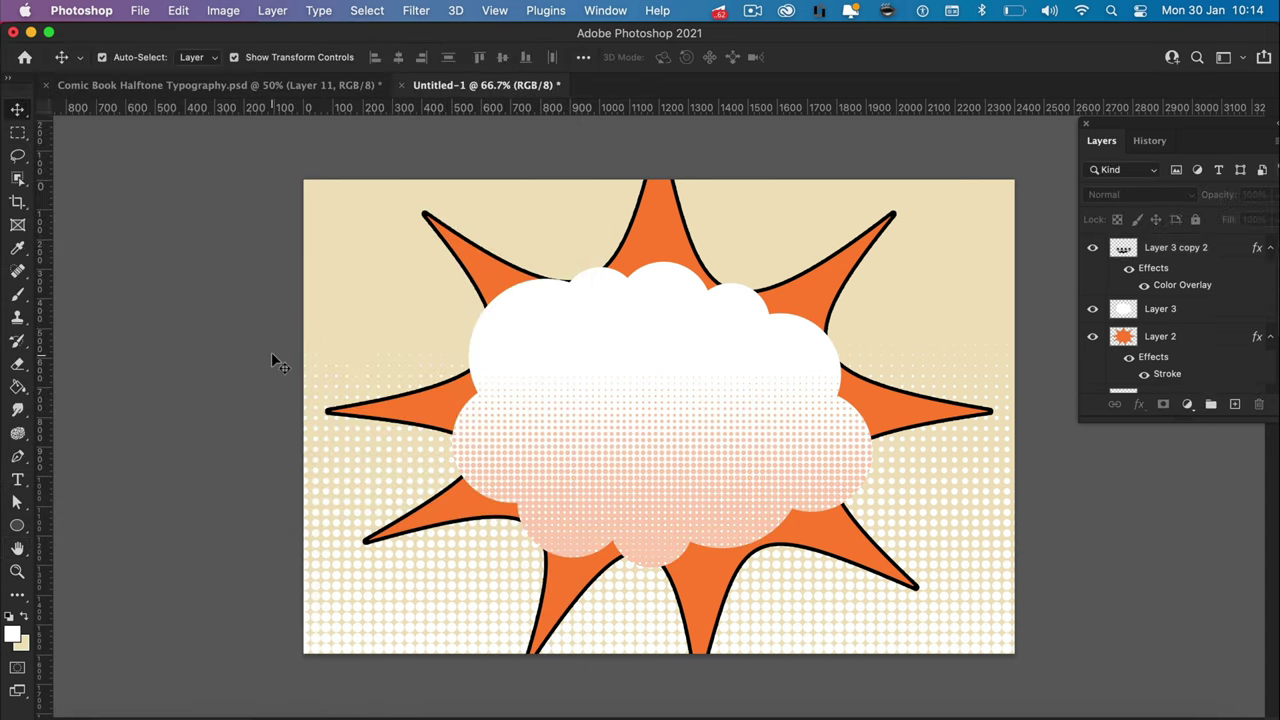
Step: Add a 15 px black Stroke to the white cloud on Layer 3
click(1145, 317)
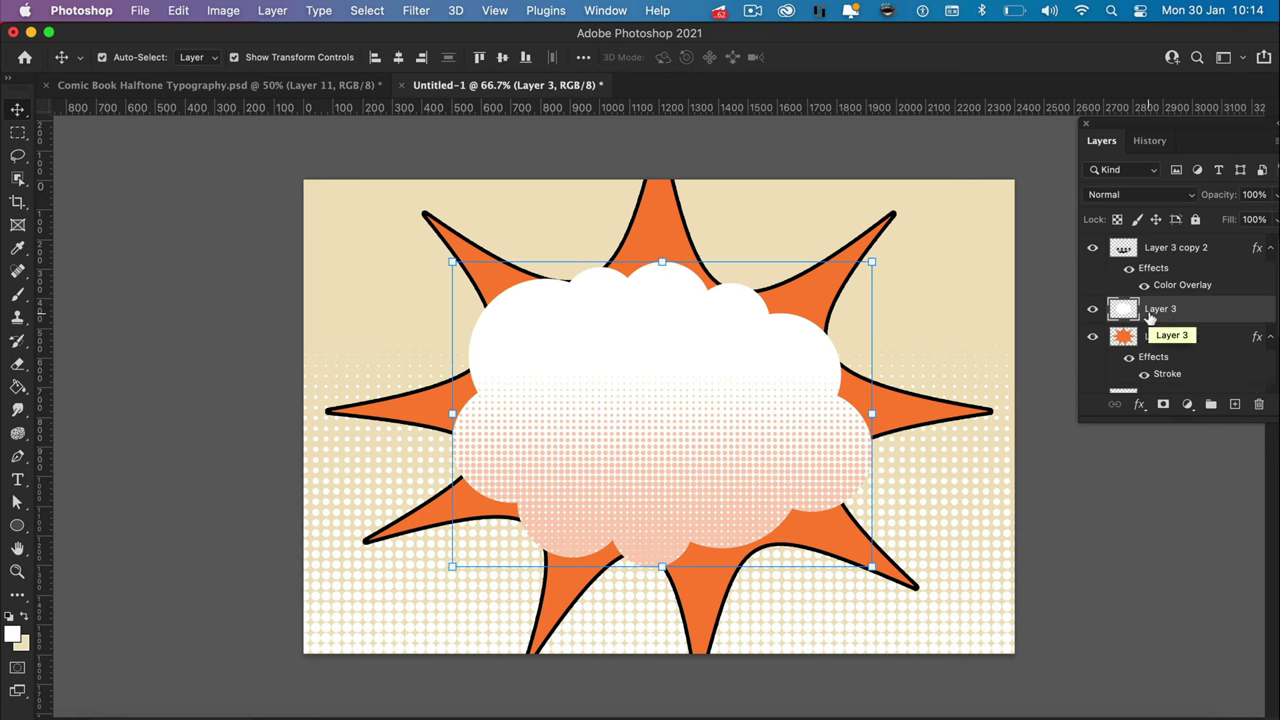
right_click(1150, 316)
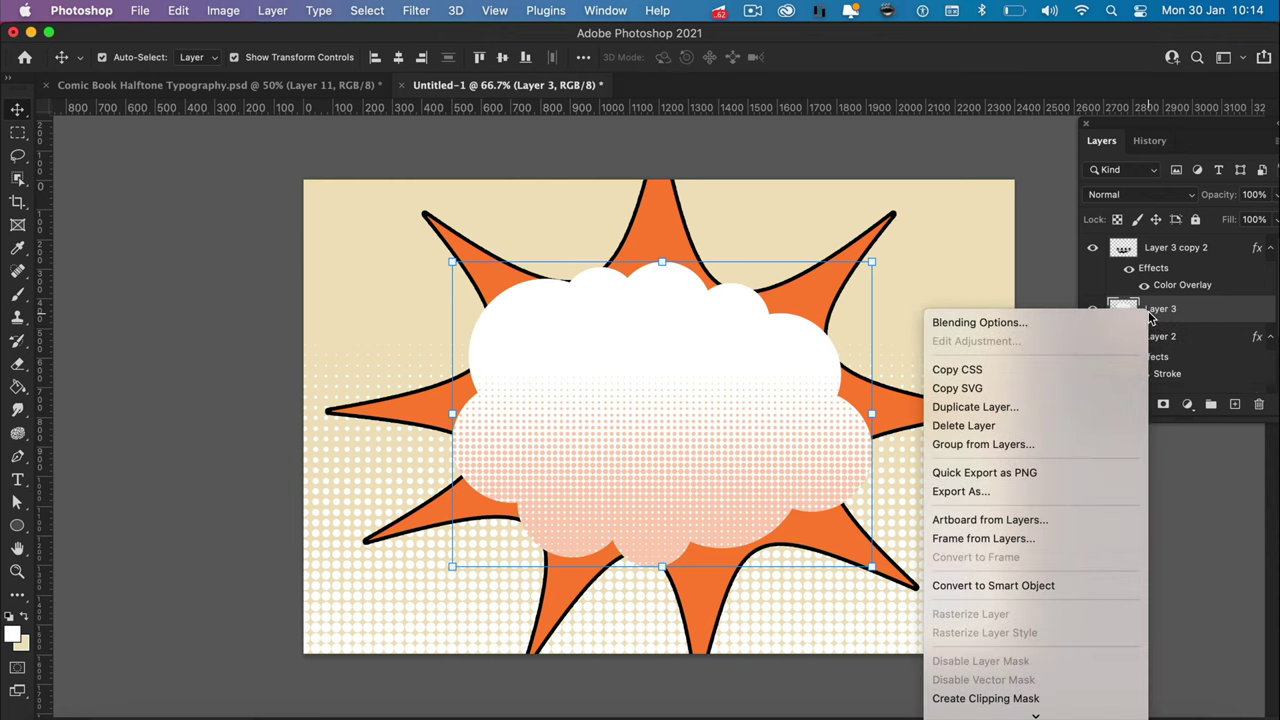
click(1047, 321)
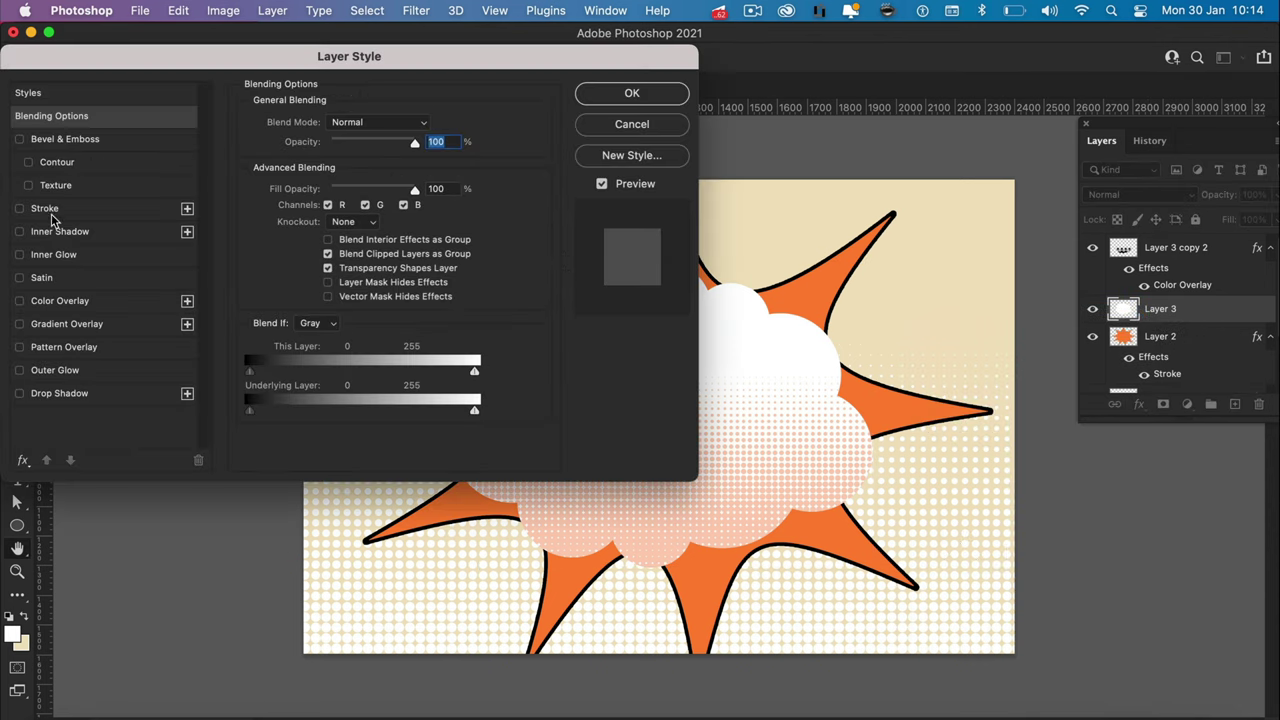
click(52, 212)
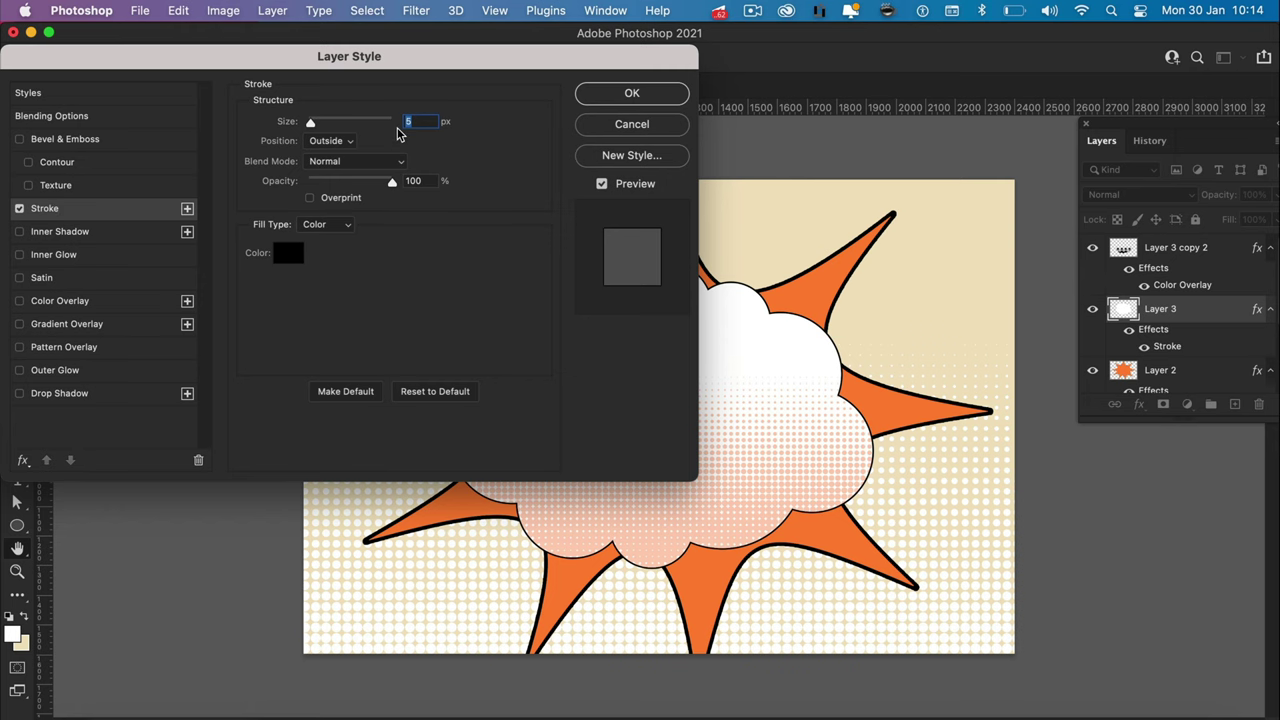
text(15)
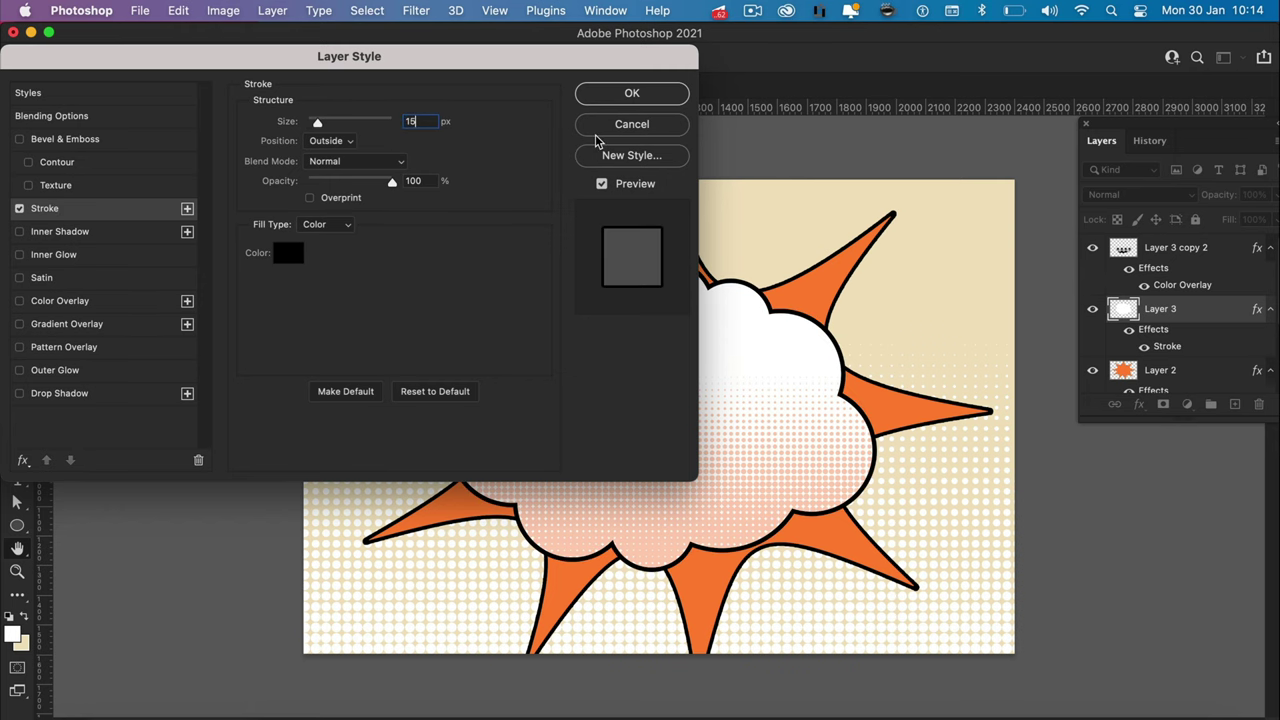
click(630, 95)
click(258, 330)
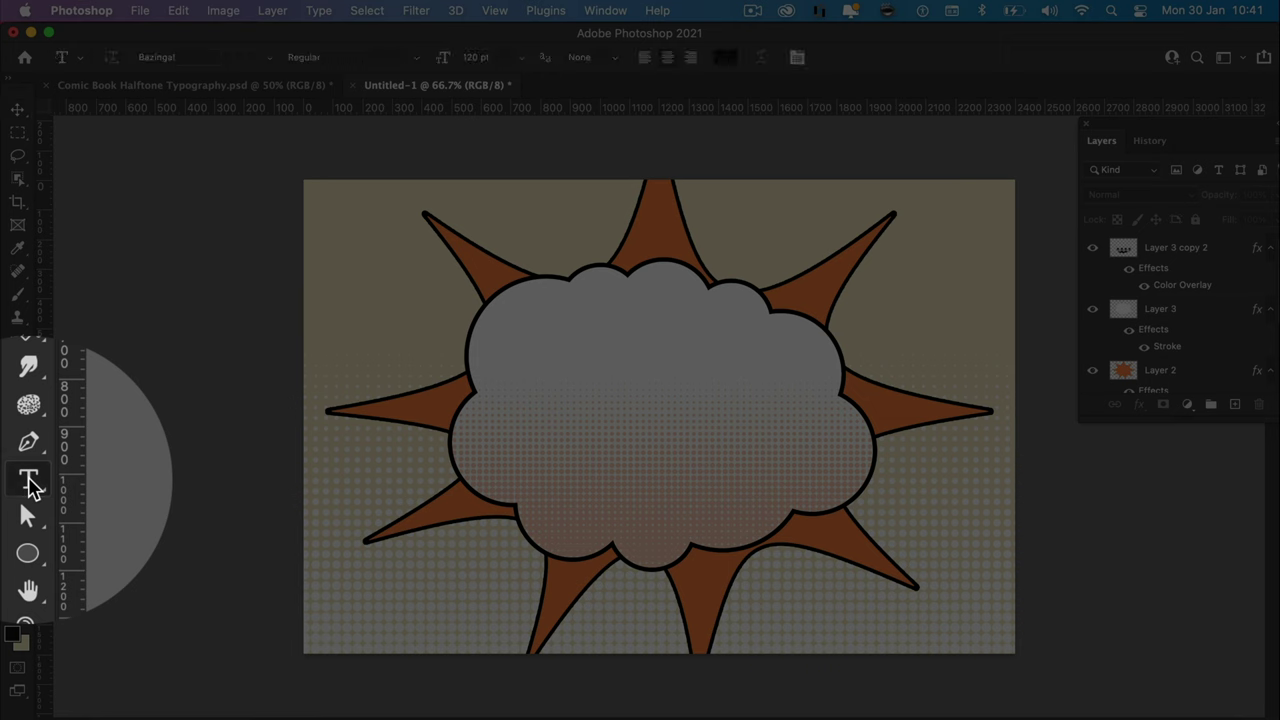
Step: Type 'BOOM!' at the cloud's centre and drag it into place across the middle
click(17, 480)
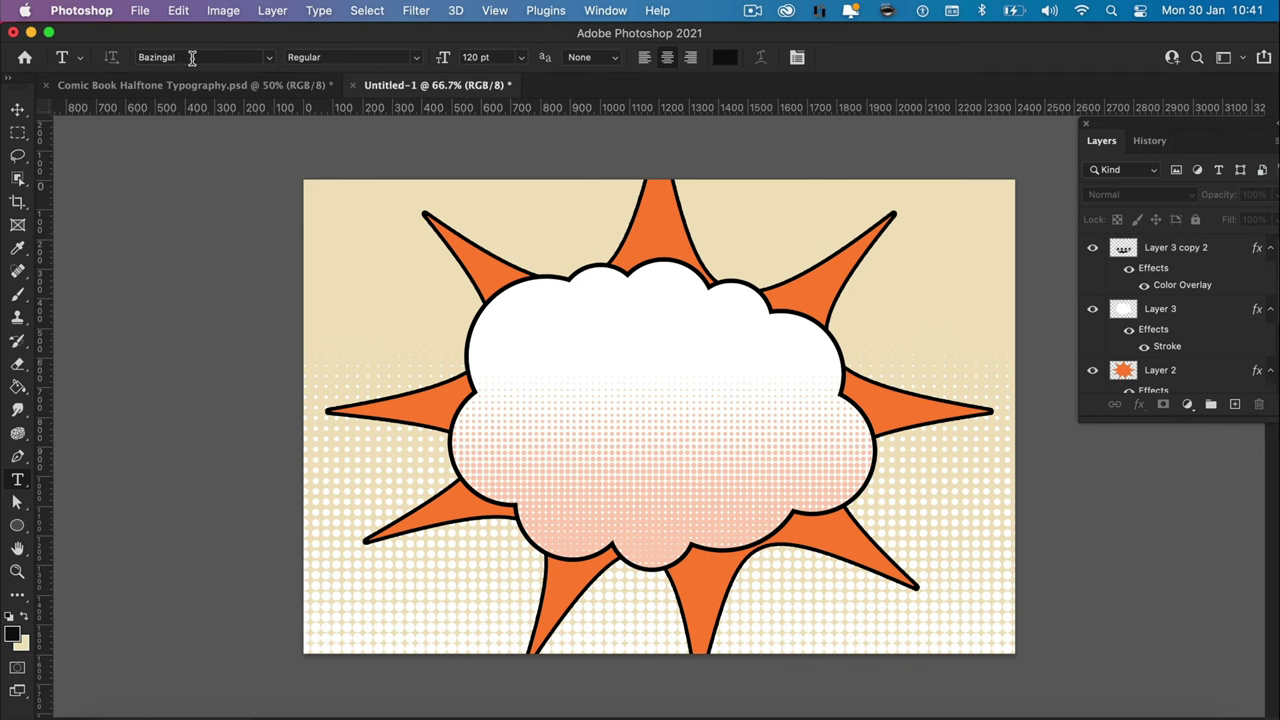
click(641, 424)
text(BOOM!)
click(19, 111)
drag(687, 371, 710, 418)
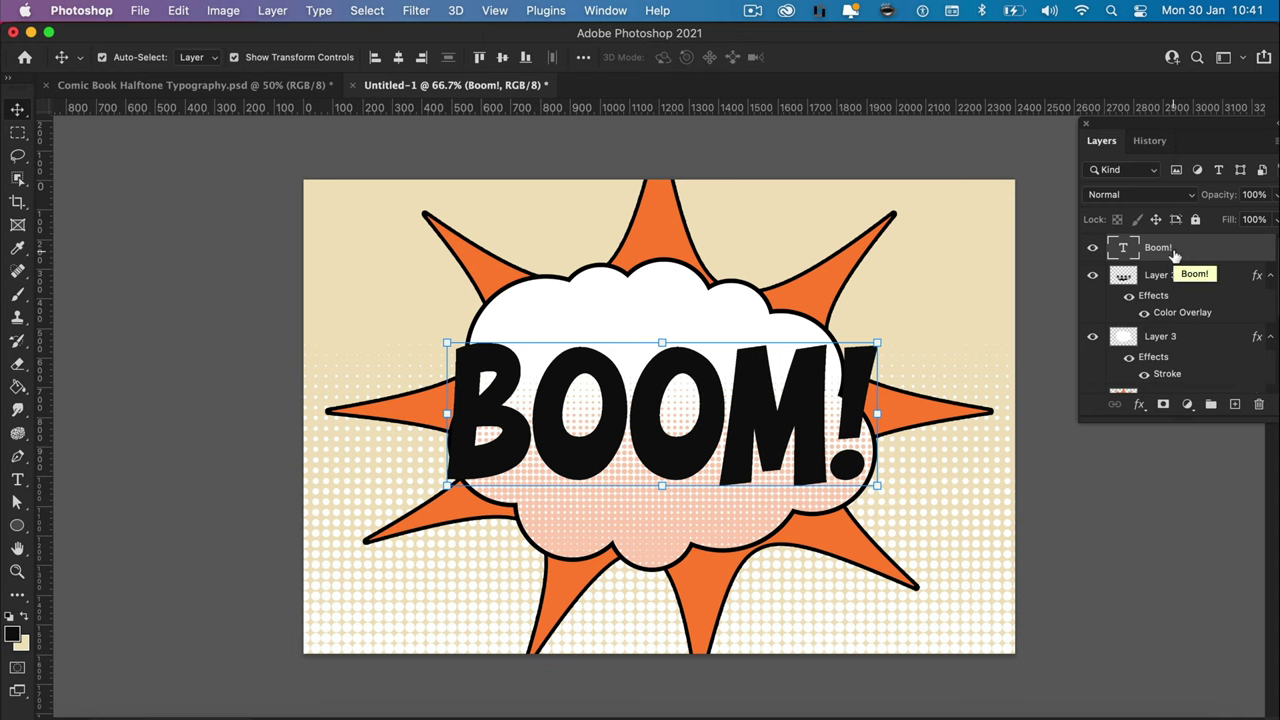
Step: Duplicate the BOOM! text and group all four copies as 'Boom Text'
key(super+j)
key(super+j)
key(super+j)
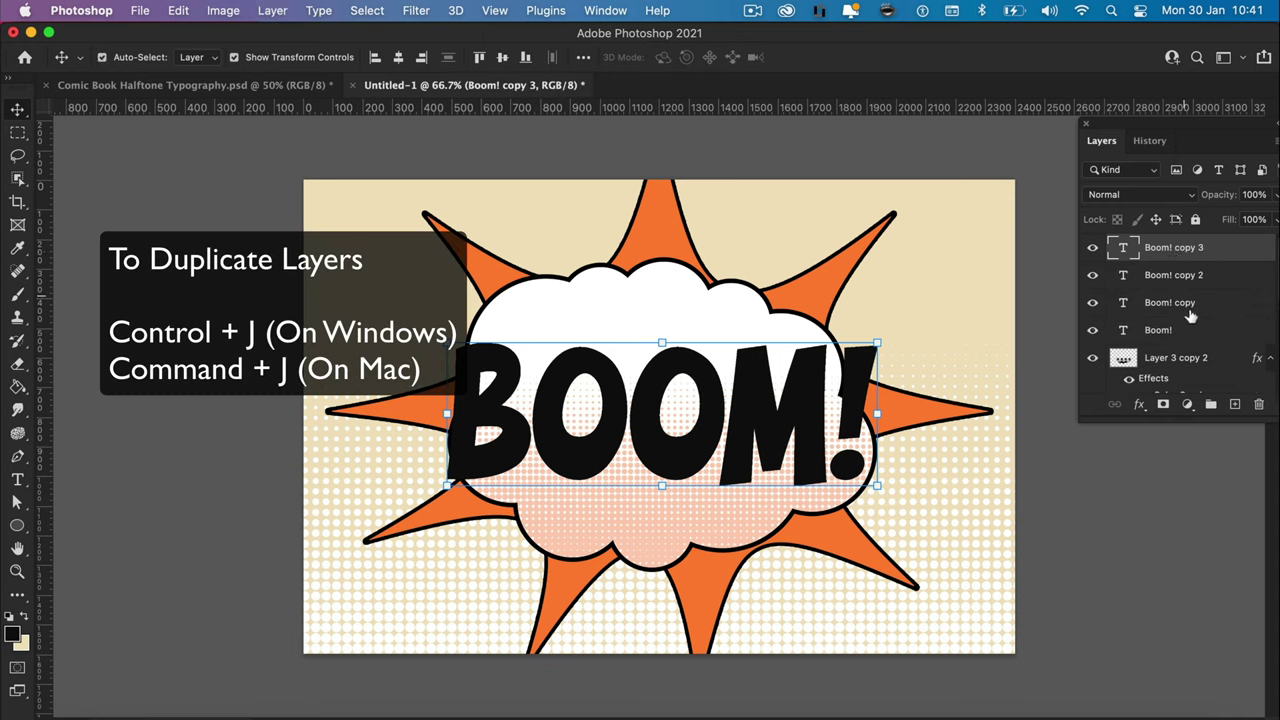
shift+click(1160, 330)
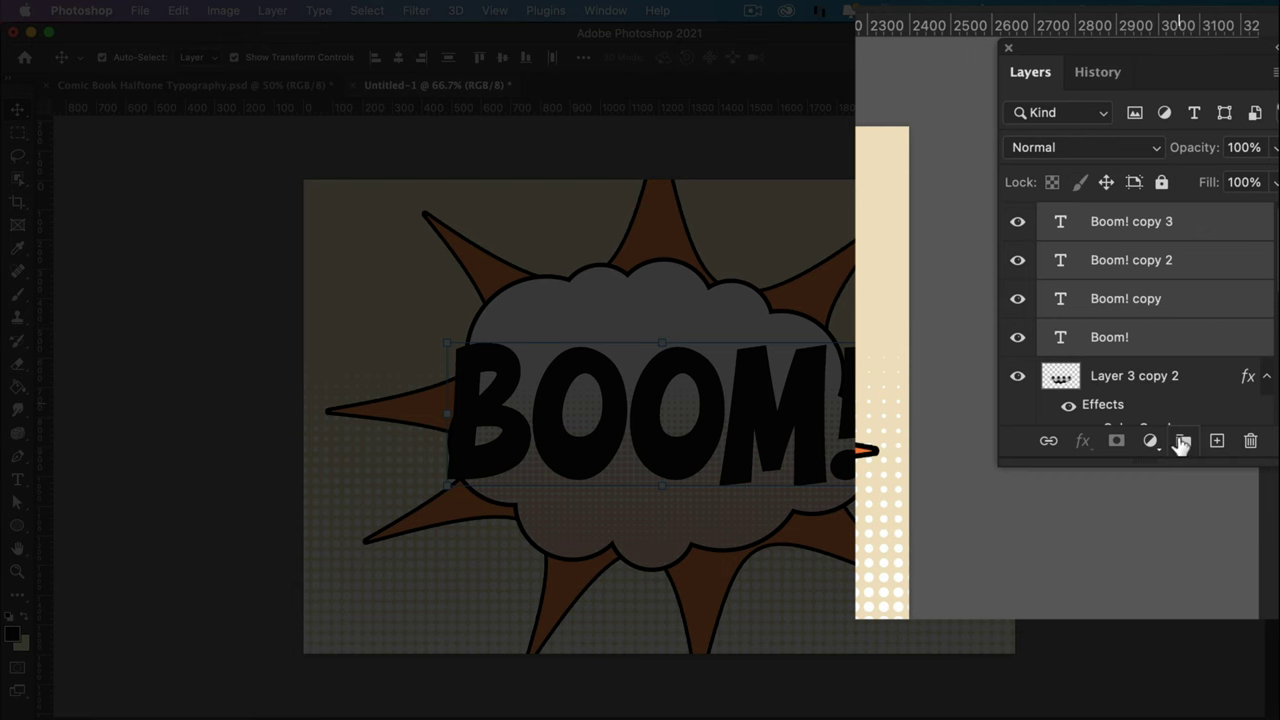
click(1181, 441)
double_click(1112, 217)
text(Boom Text)
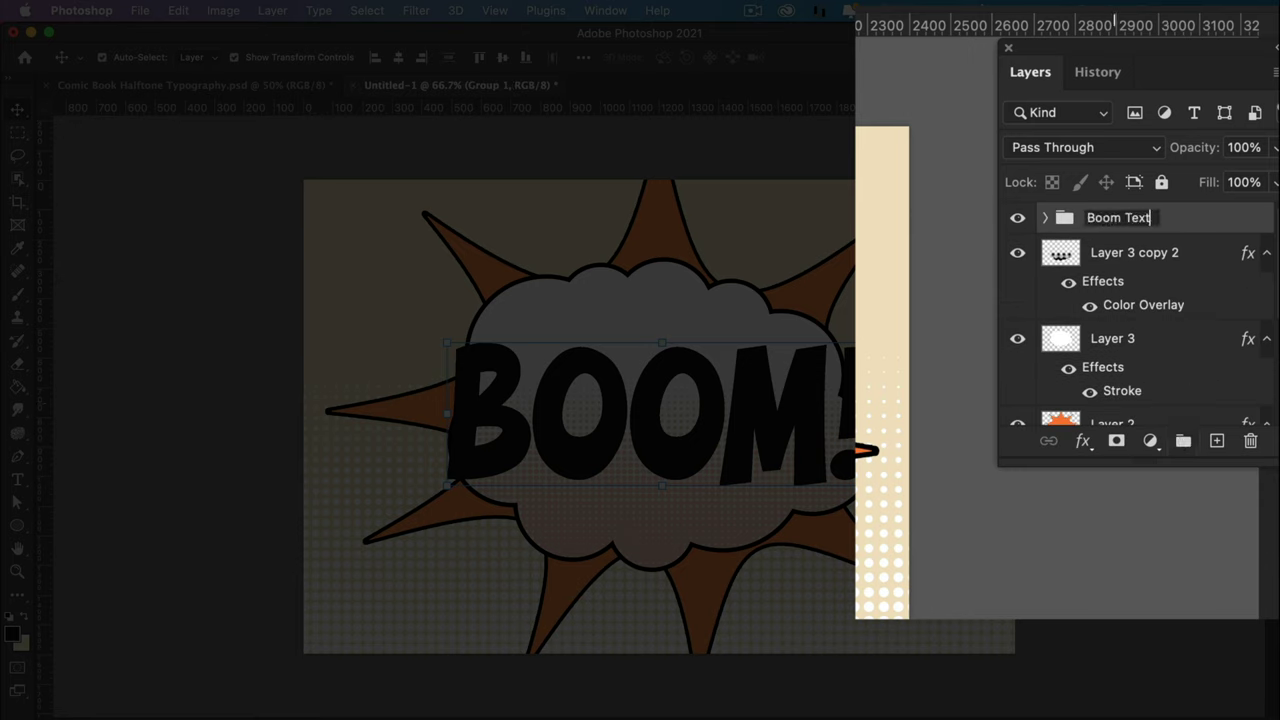
key(Return)
Step: Hide the Boom! copy 3 and copy 2 layers inside the group
click(1044, 217)
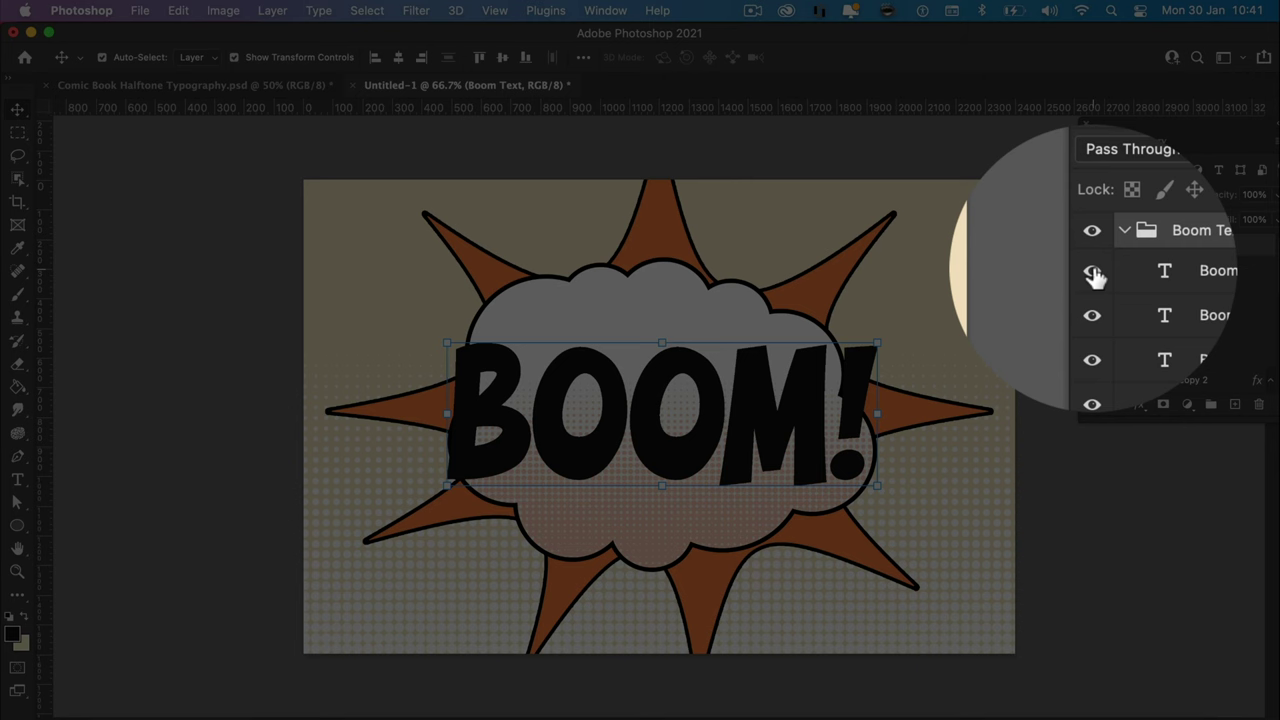
click(1092, 269)
click(1094, 301)
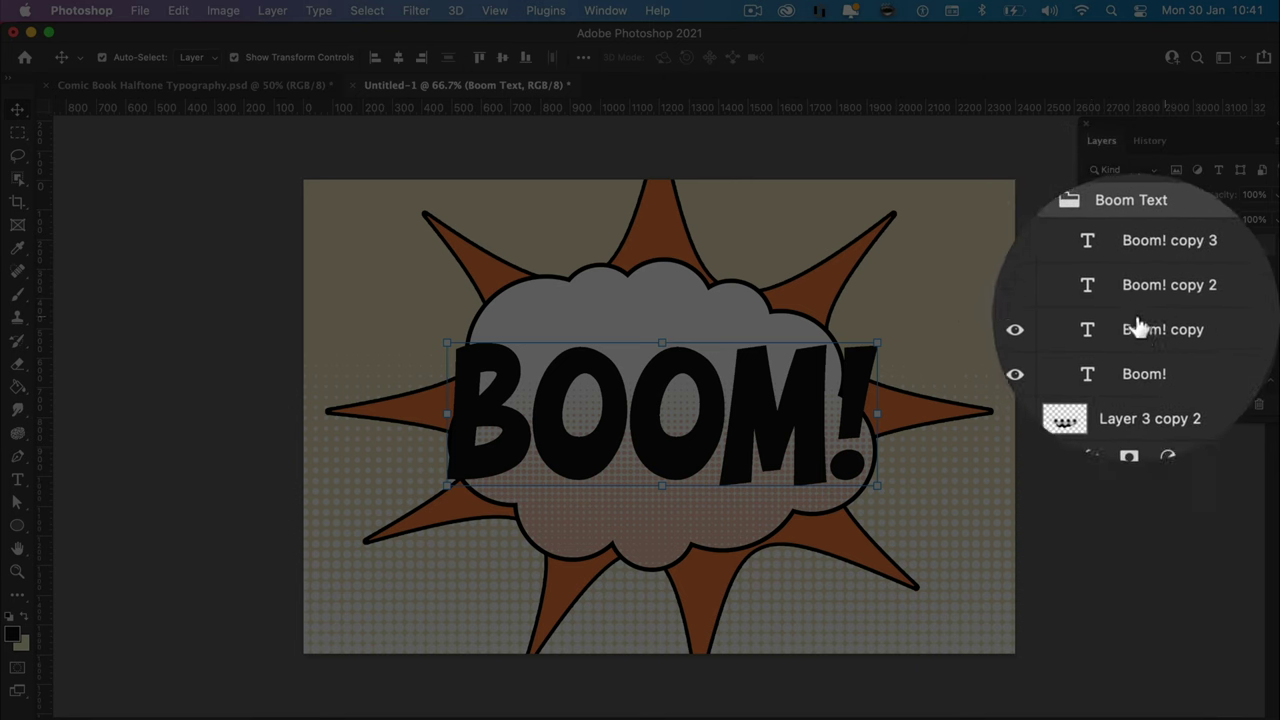
Step: Add a Gradient Overlay to the Boom! copy layer through Blending Options
click(1139, 331)
right_click(1170, 328)
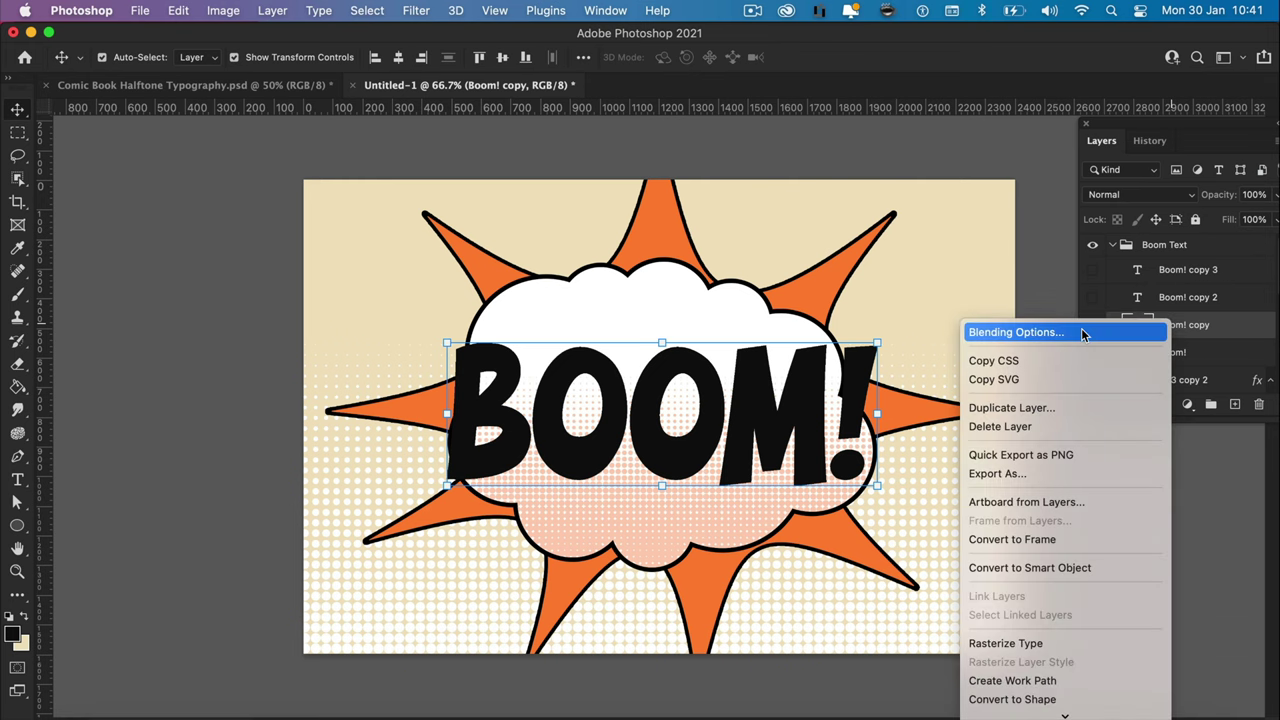
click(1036, 333)
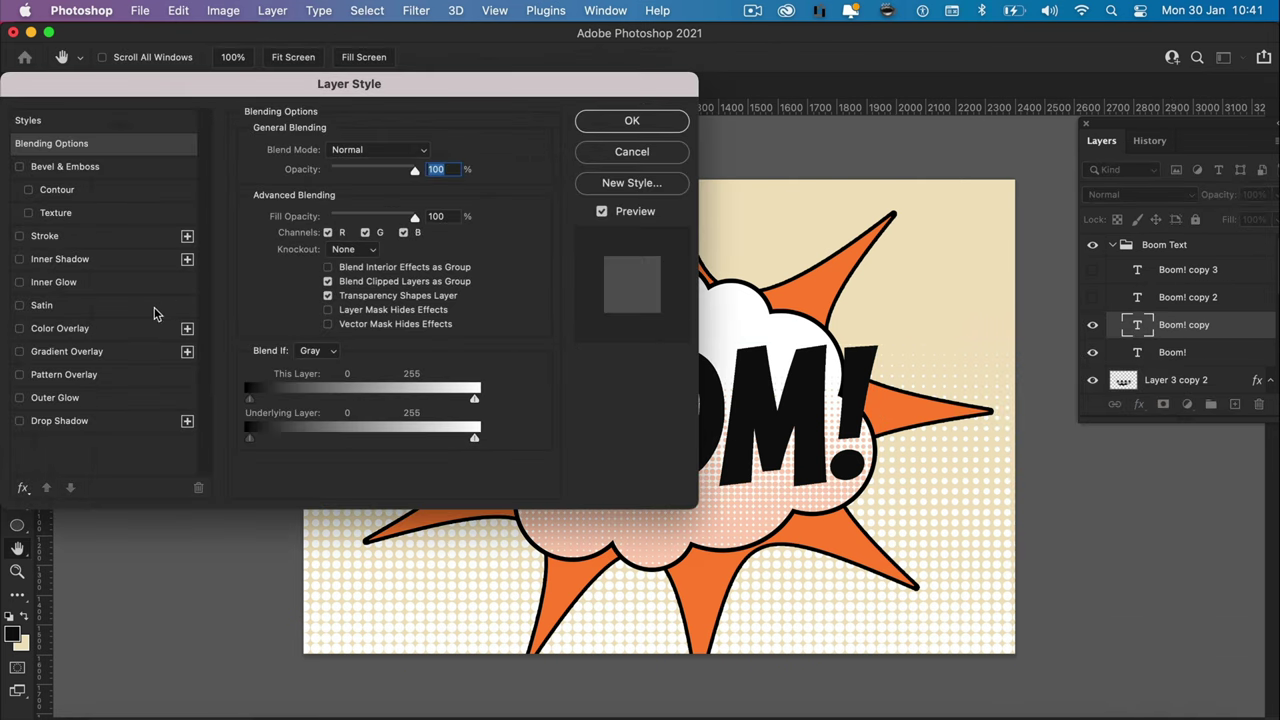
click(62, 353)
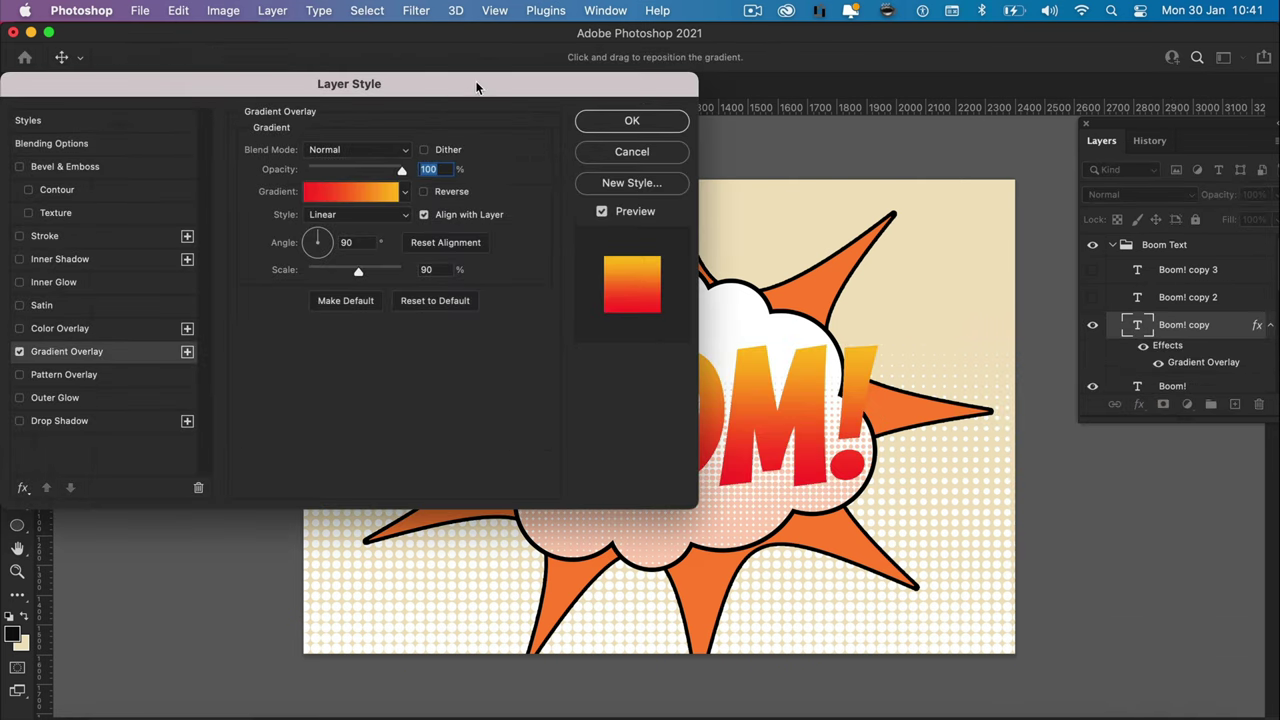
drag(475, 81, 367, 79)
Step: Confirm the gradient's red start stop and orange end stop, then apply the overlay
click(240, 190)
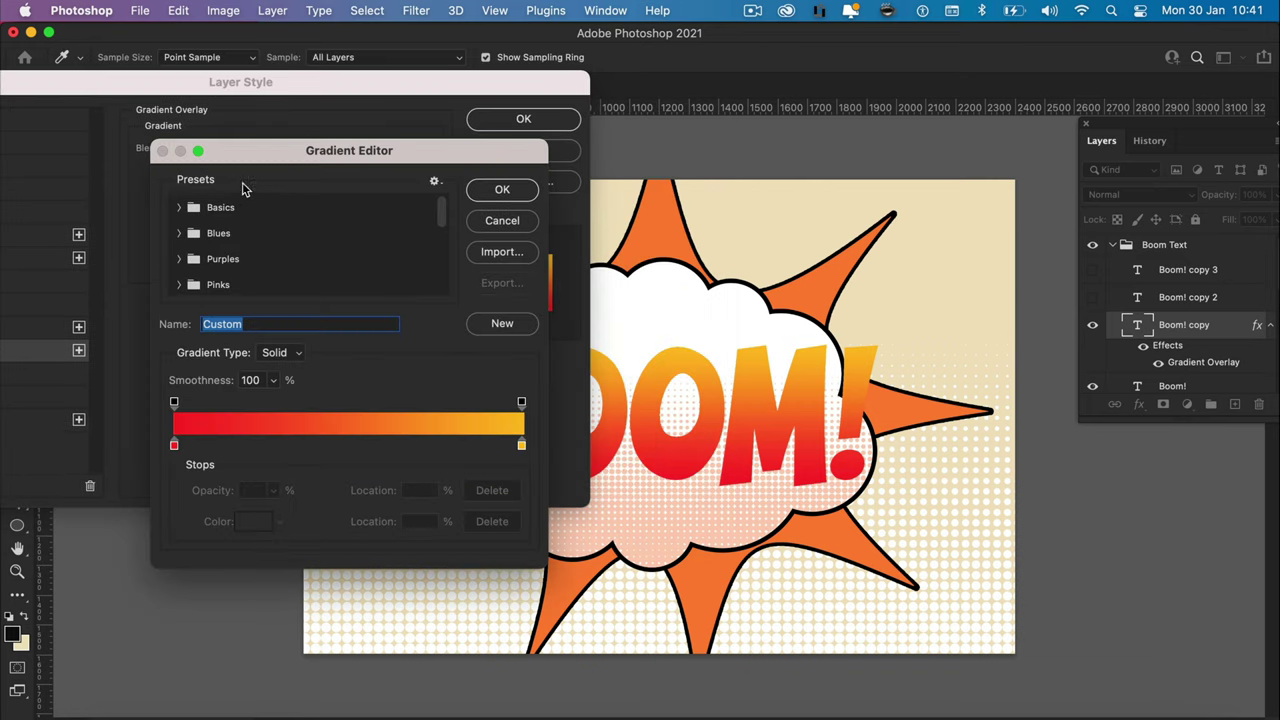
drag(357, 147, 427, 110)
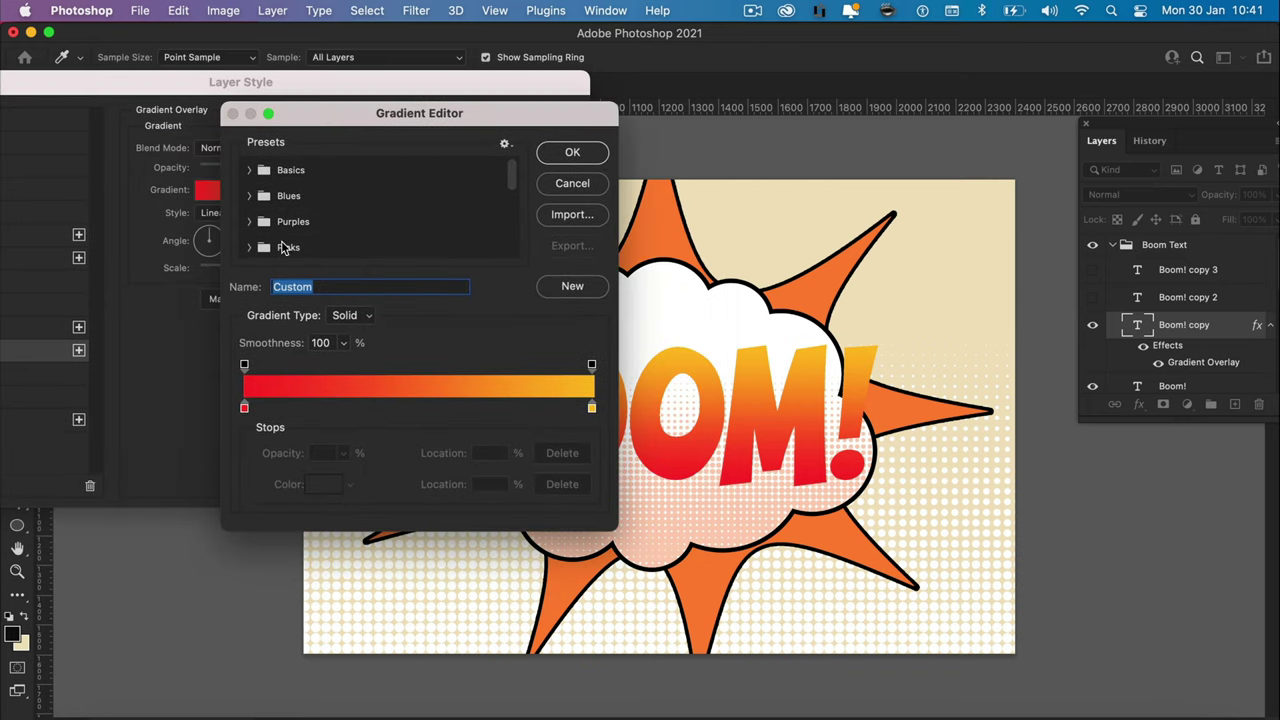
double_click(243, 405)
click(452, 443)
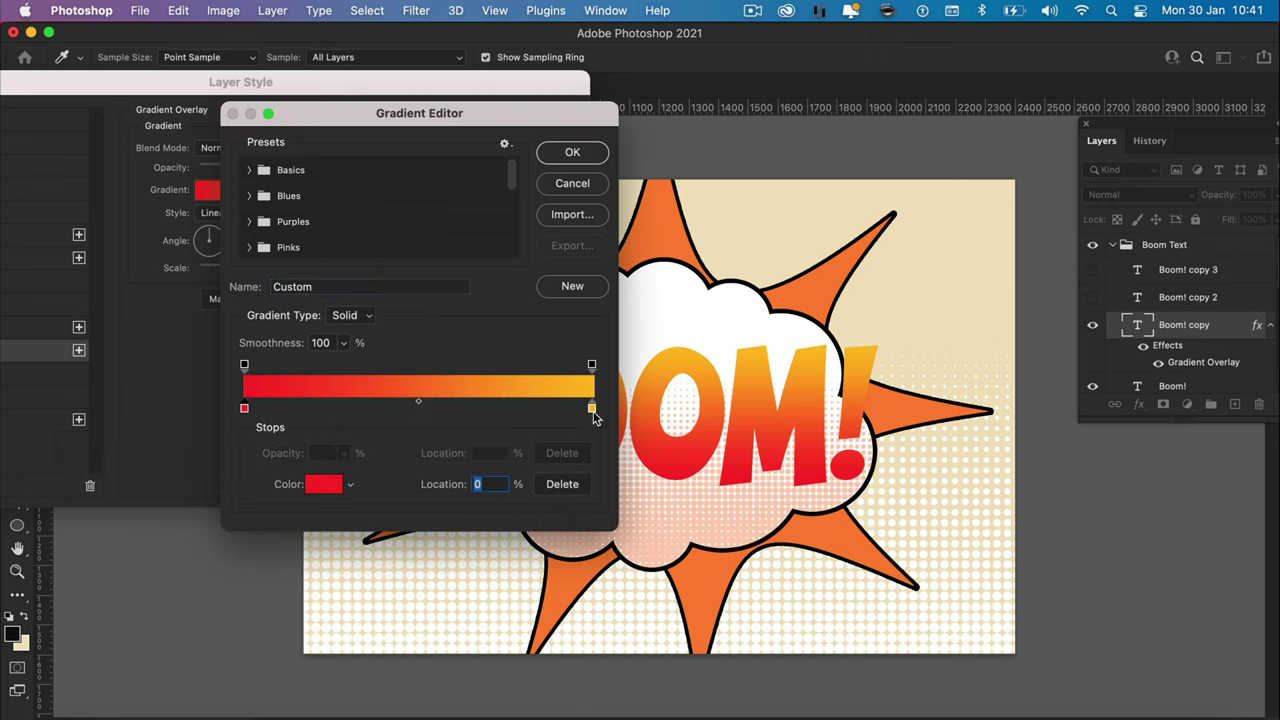
double_click(592, 408)
click(497, 443)
click(572, 152)
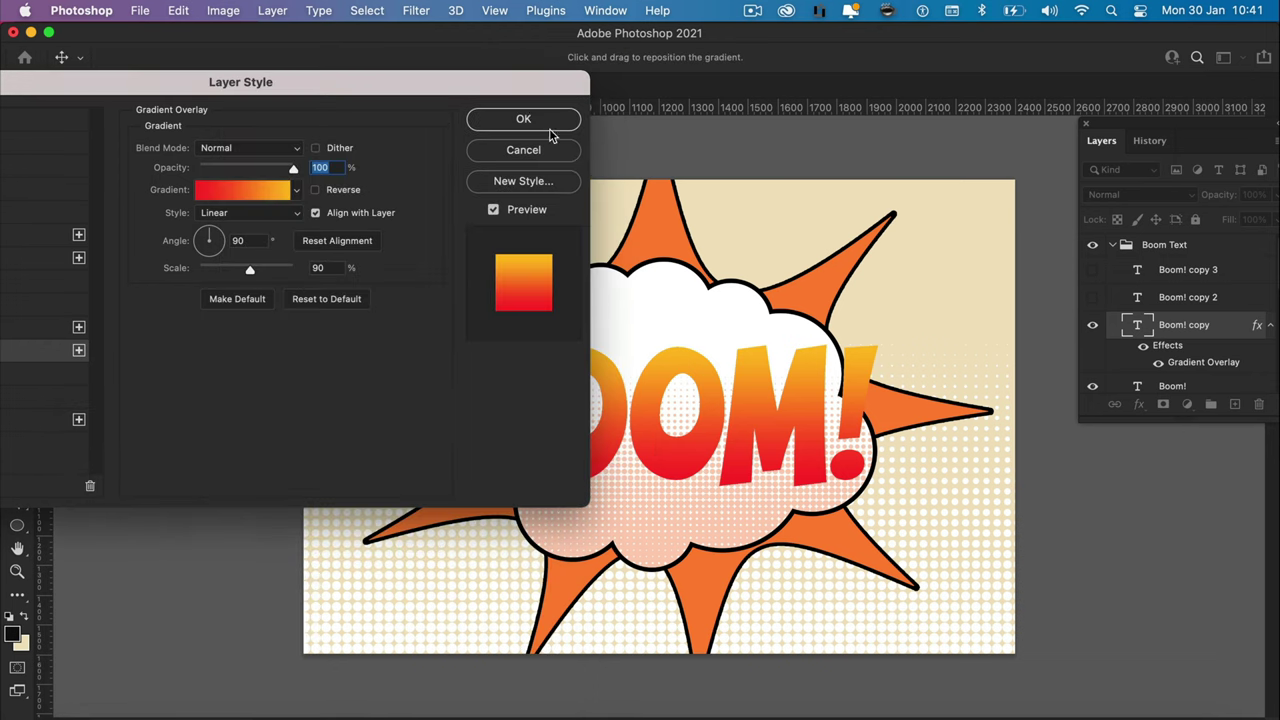
click(545, 124)
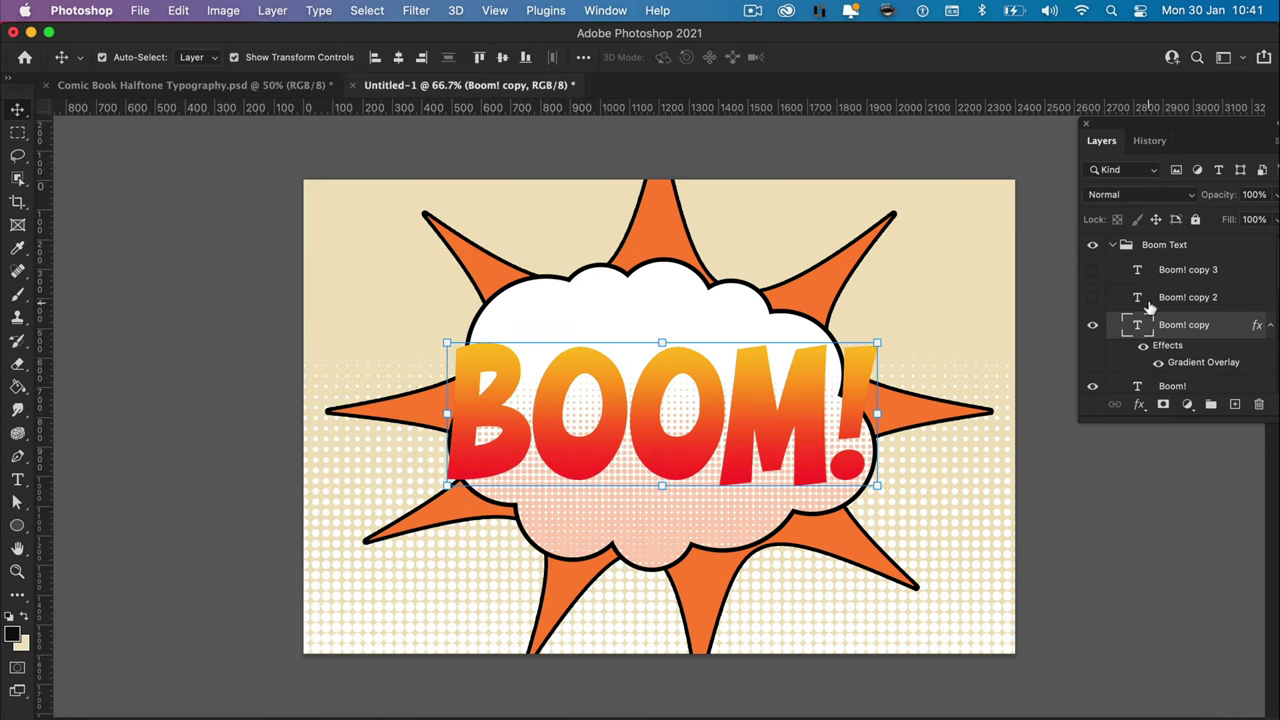
Step: Give Boom! copy a Soft Light inner shadow at 56% opacity and 27 px distance
right_click(1180, 326)
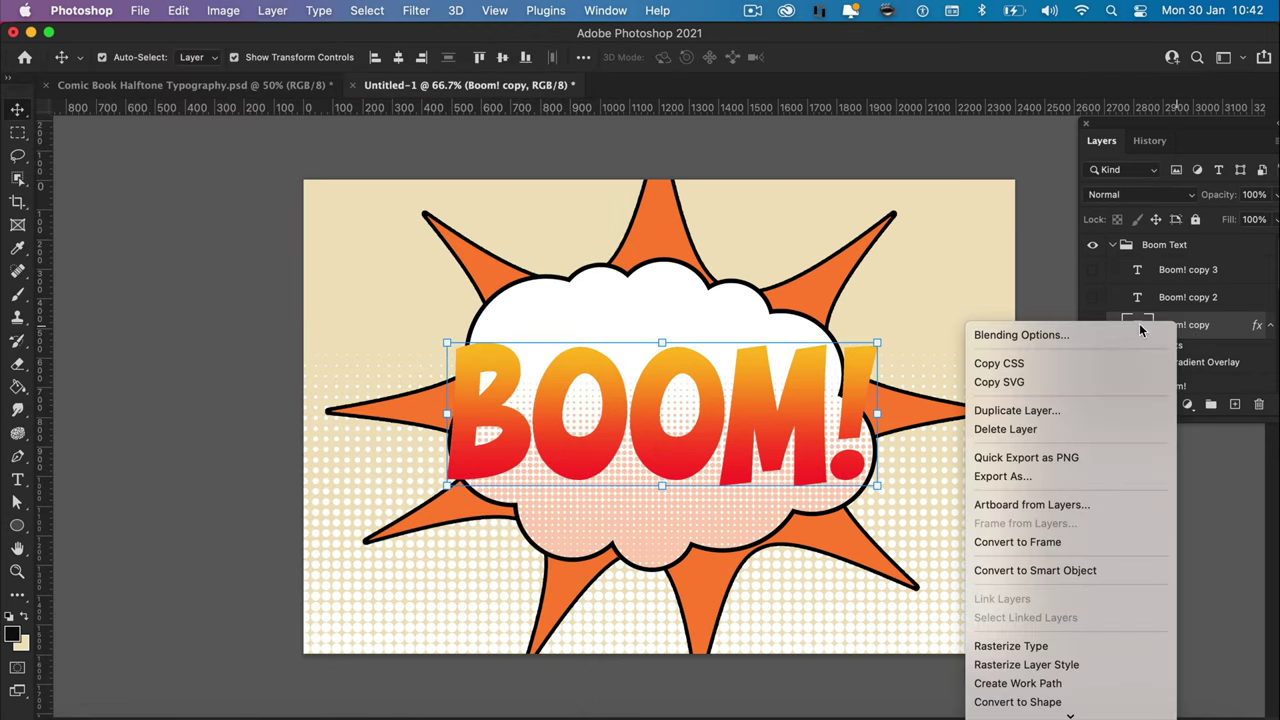
click(1143, 330)
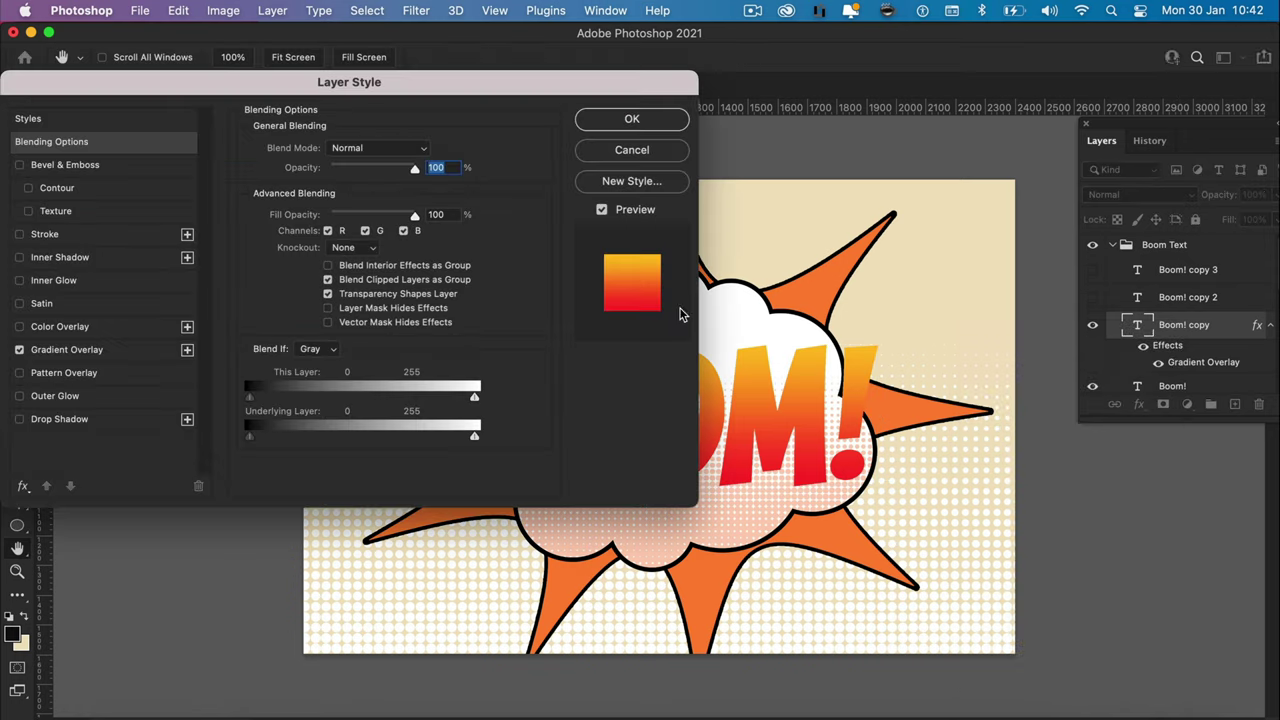
click(62, 258)
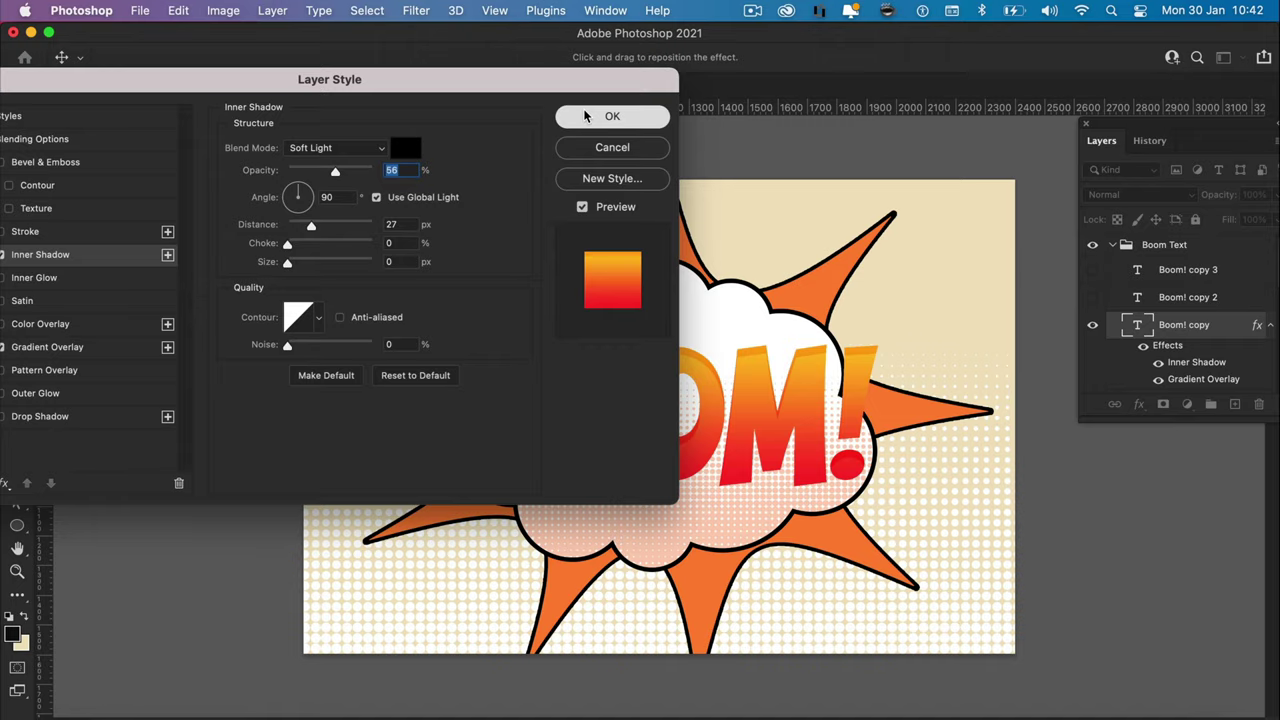
click(779, 63)
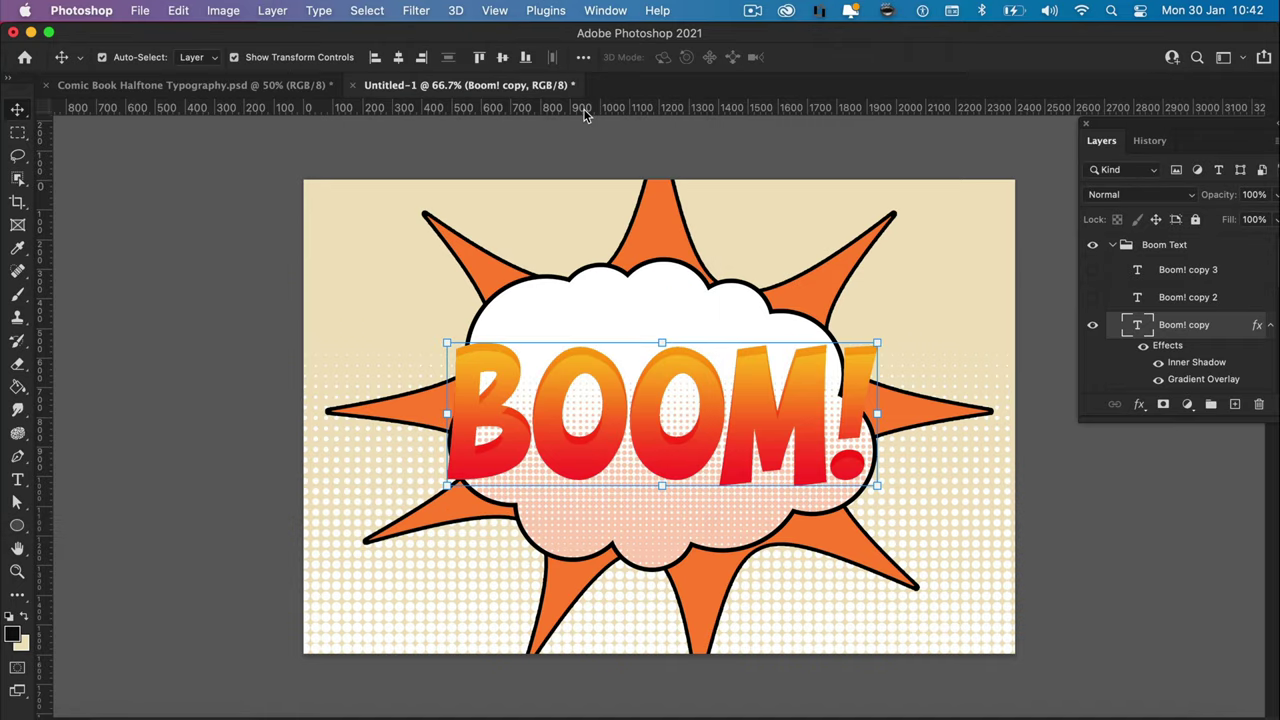
Step: Unhide and select Boom! copy 3 and set its Fill to 0%
click(1093, 271)
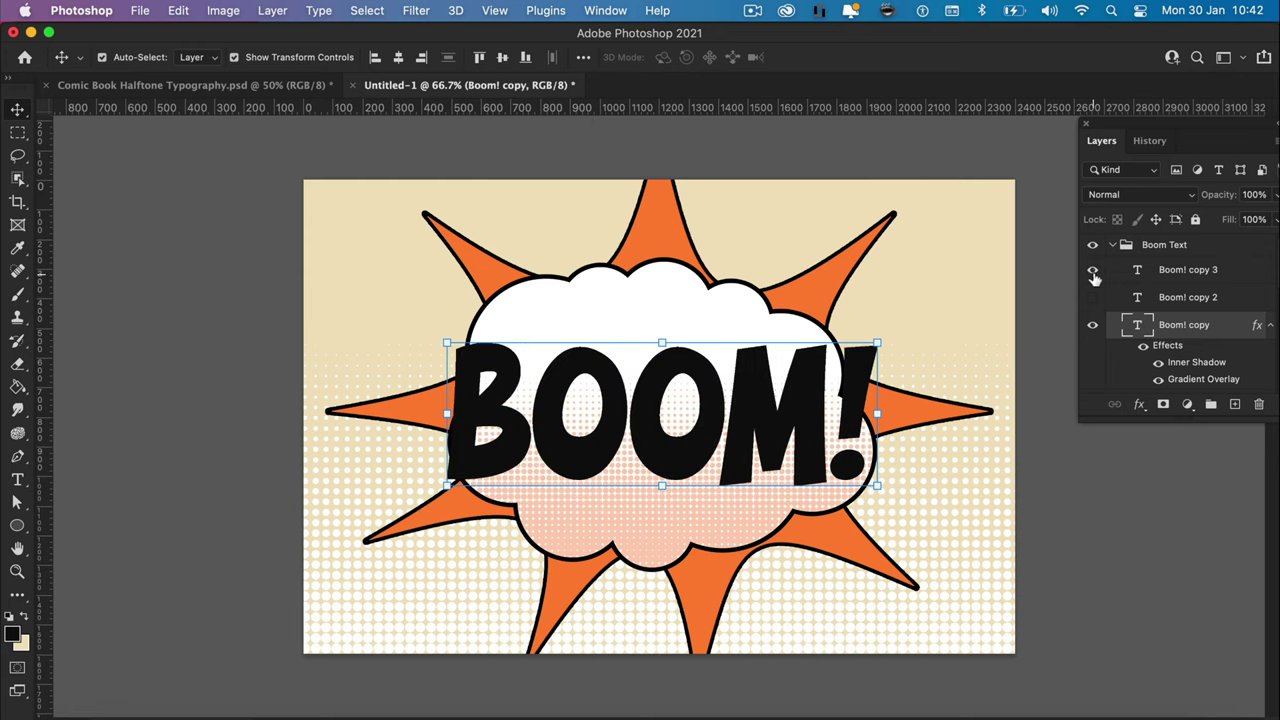
click(1180, 268)
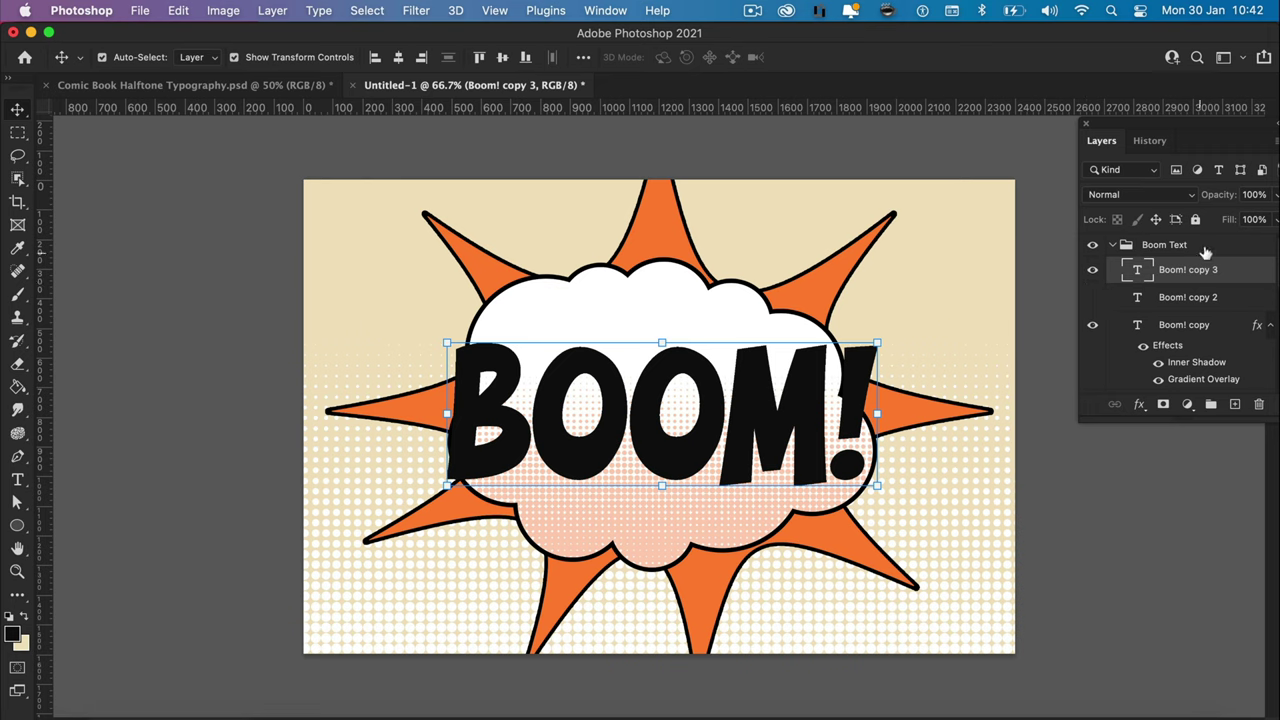
click(1252, 219)
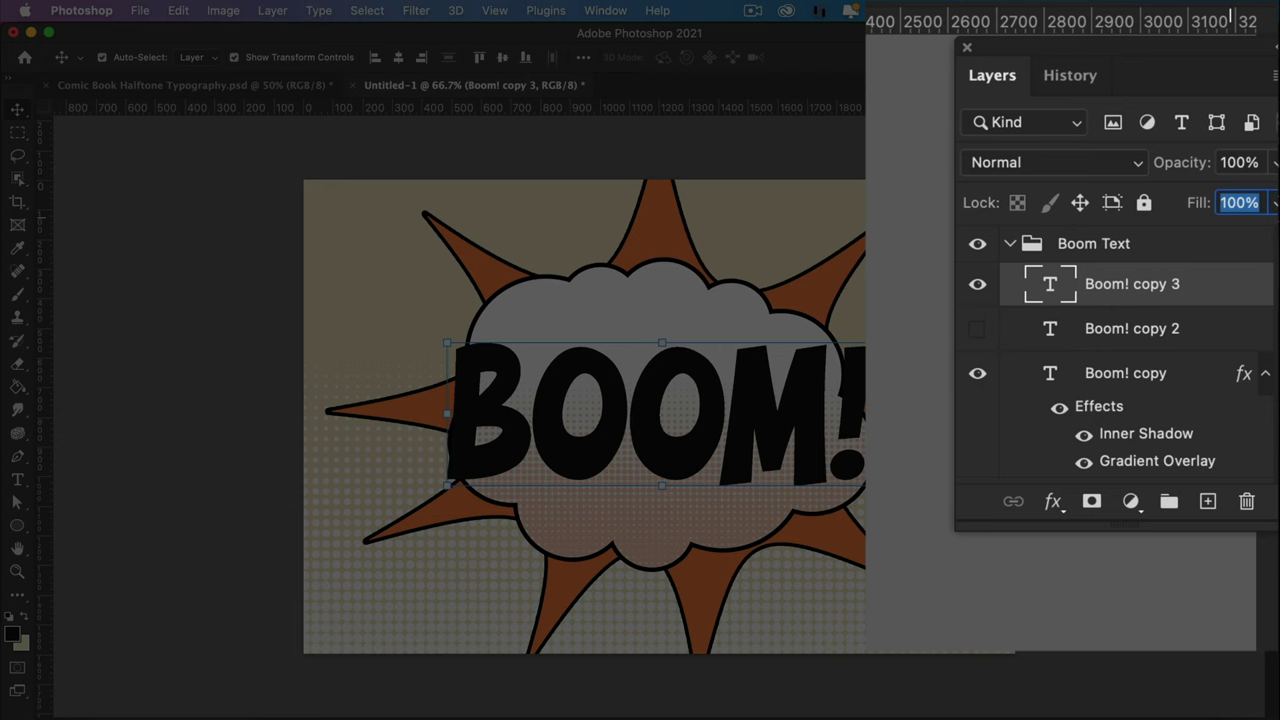
text(0)
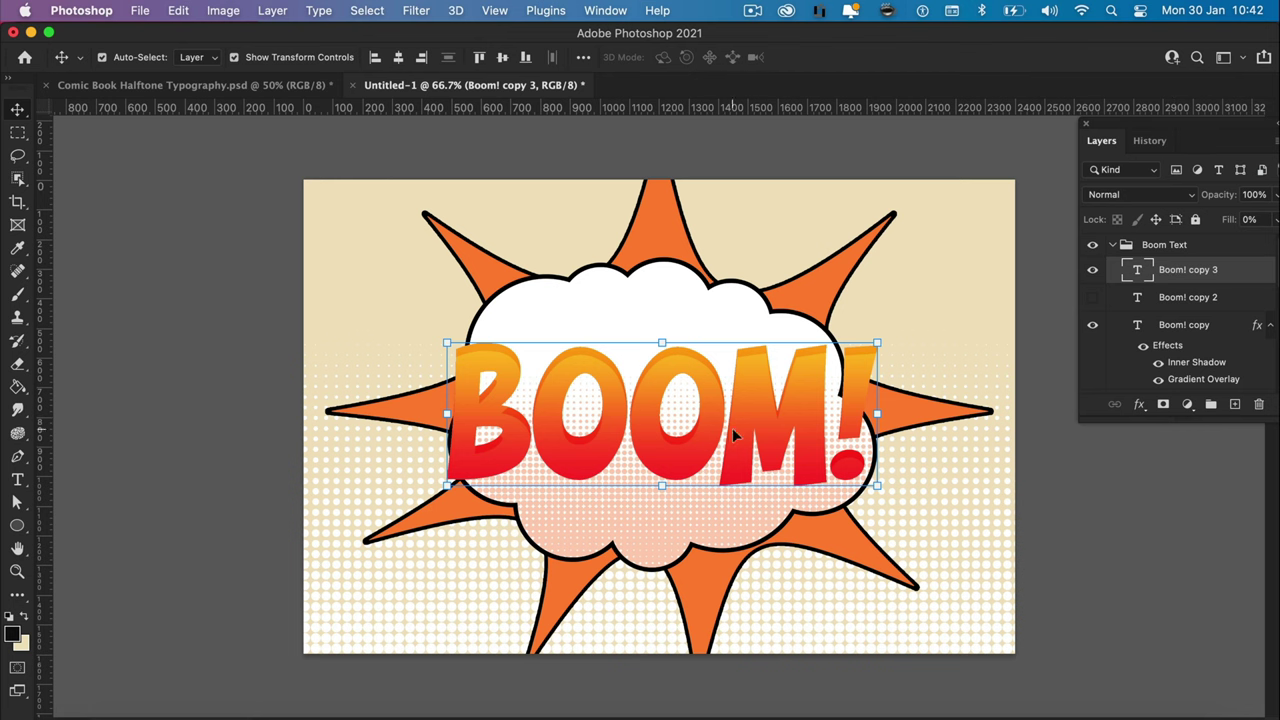
Step: Add a 25 px black outside Stroke to Boom! copy 3, undoing a trial nudge
right_click(1188, 270)
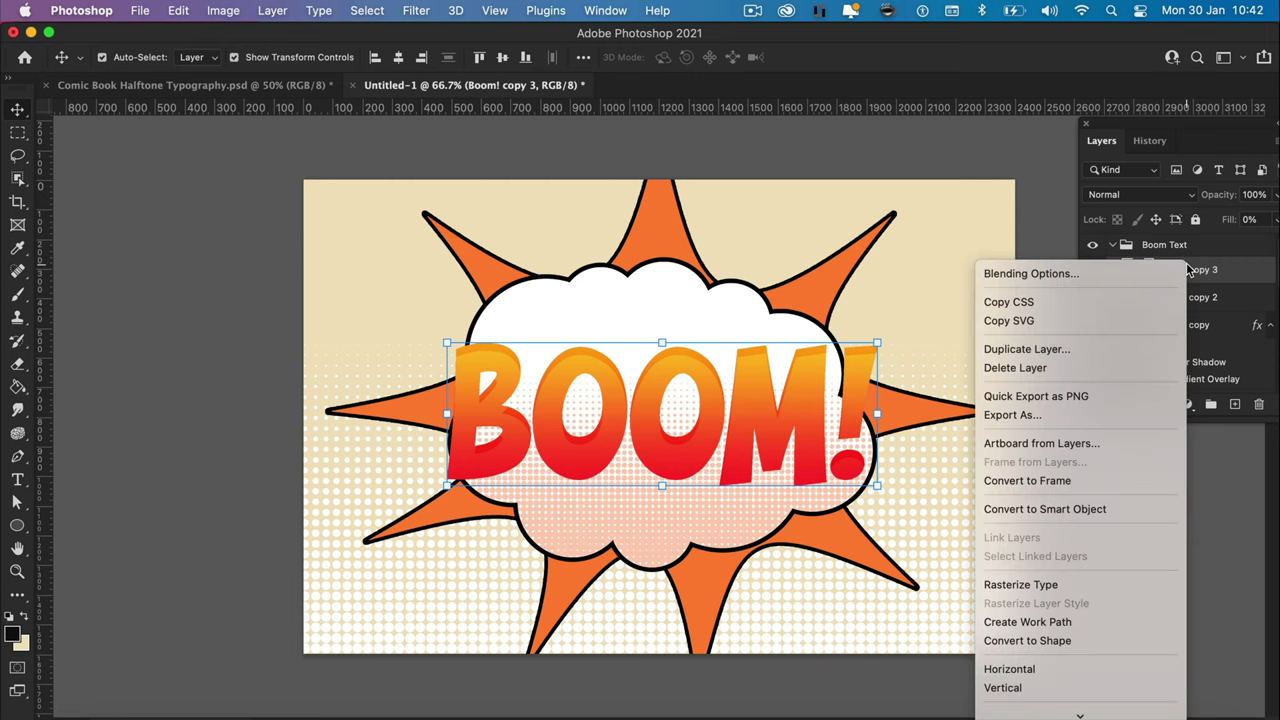
click(1058, 274)
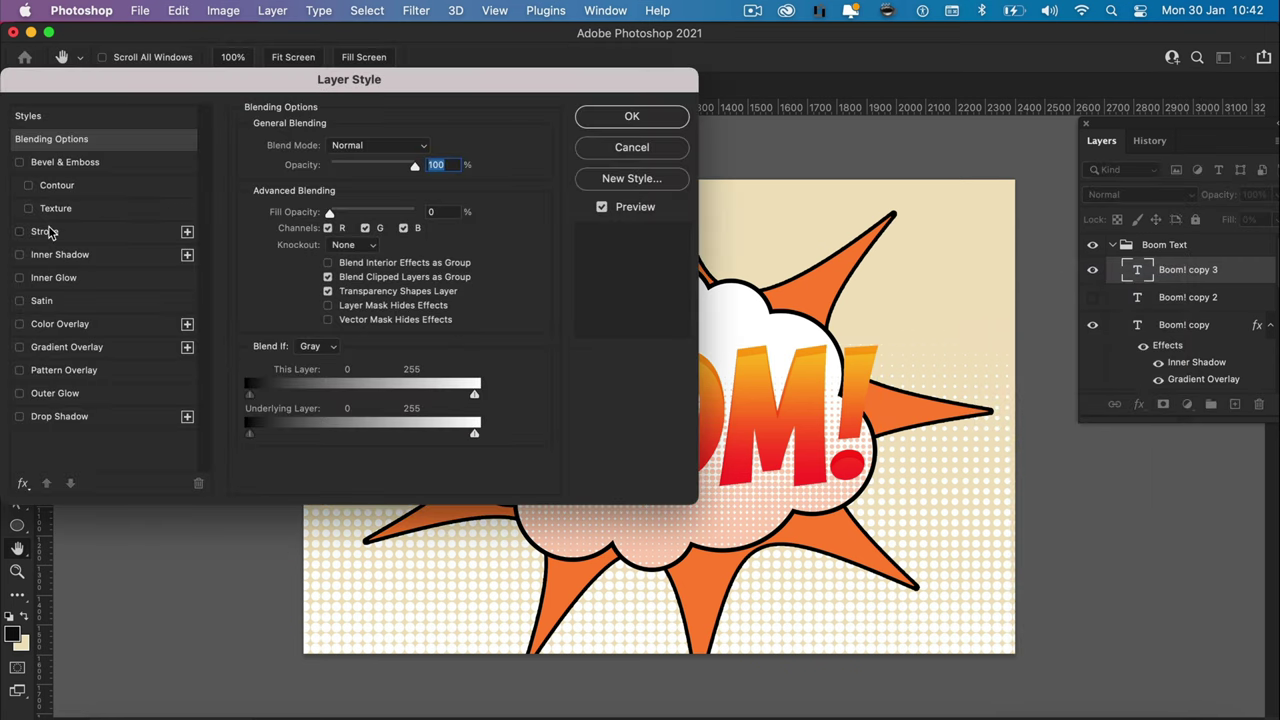
click(45, 231)
drag(449, 74, 432, 100)
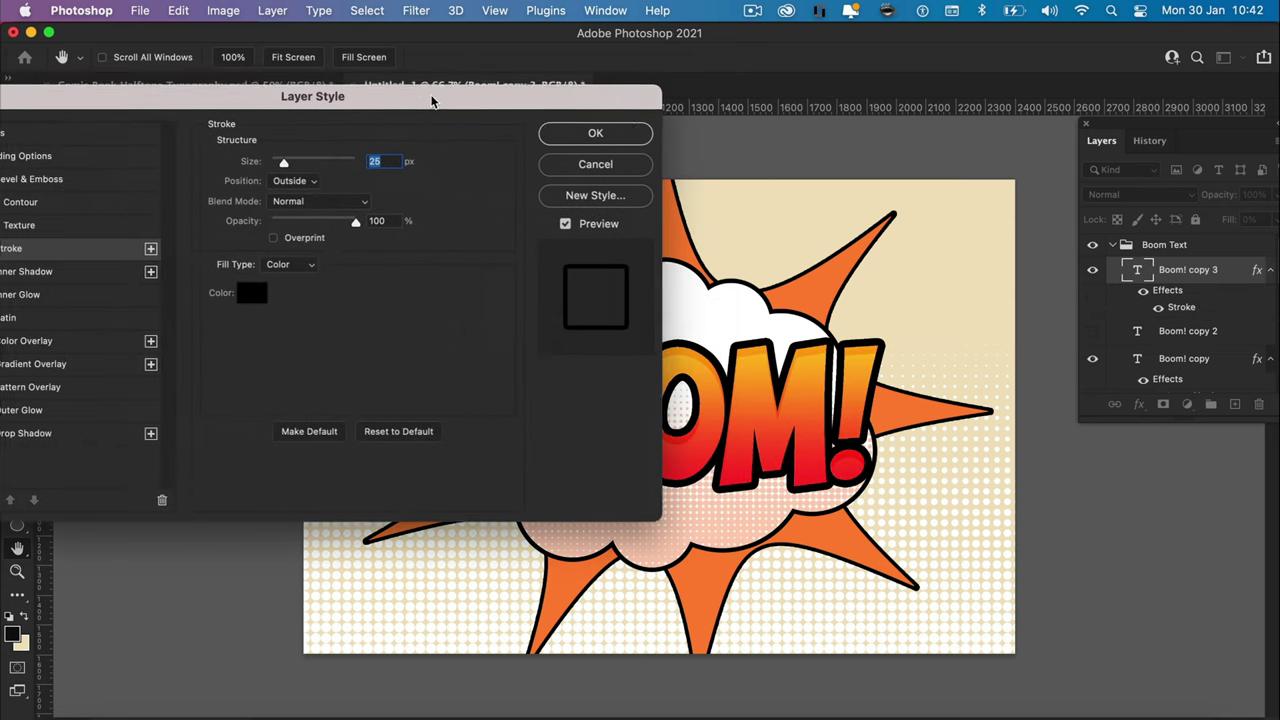
click(597, 137)
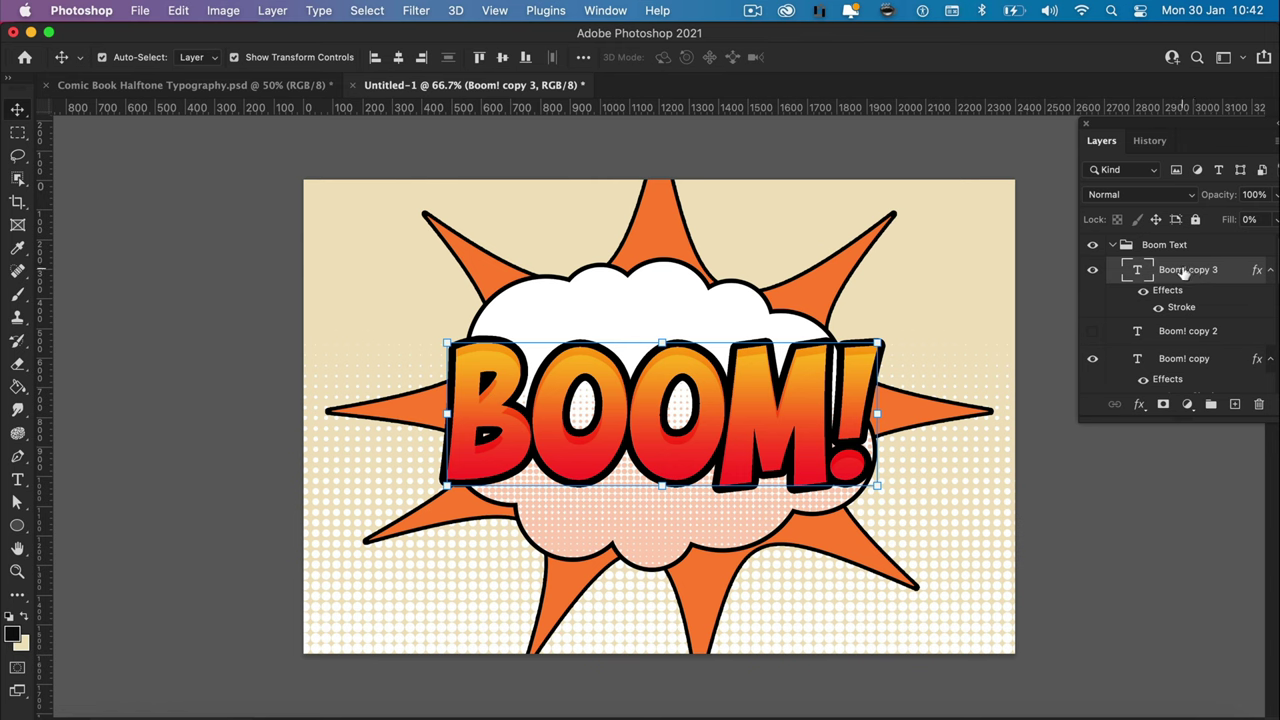
key(Up)
key(Up)
key(Up)
key(Up)
key(Up)
key(Up)
key(Up)
key(Up)
key(Up)
key(Up)
key(Up)
key(Up)
key(Up)
key(Up)
key(Up)
key(Up)
key(Up)
key(Up)
key(Up)
key(Up)
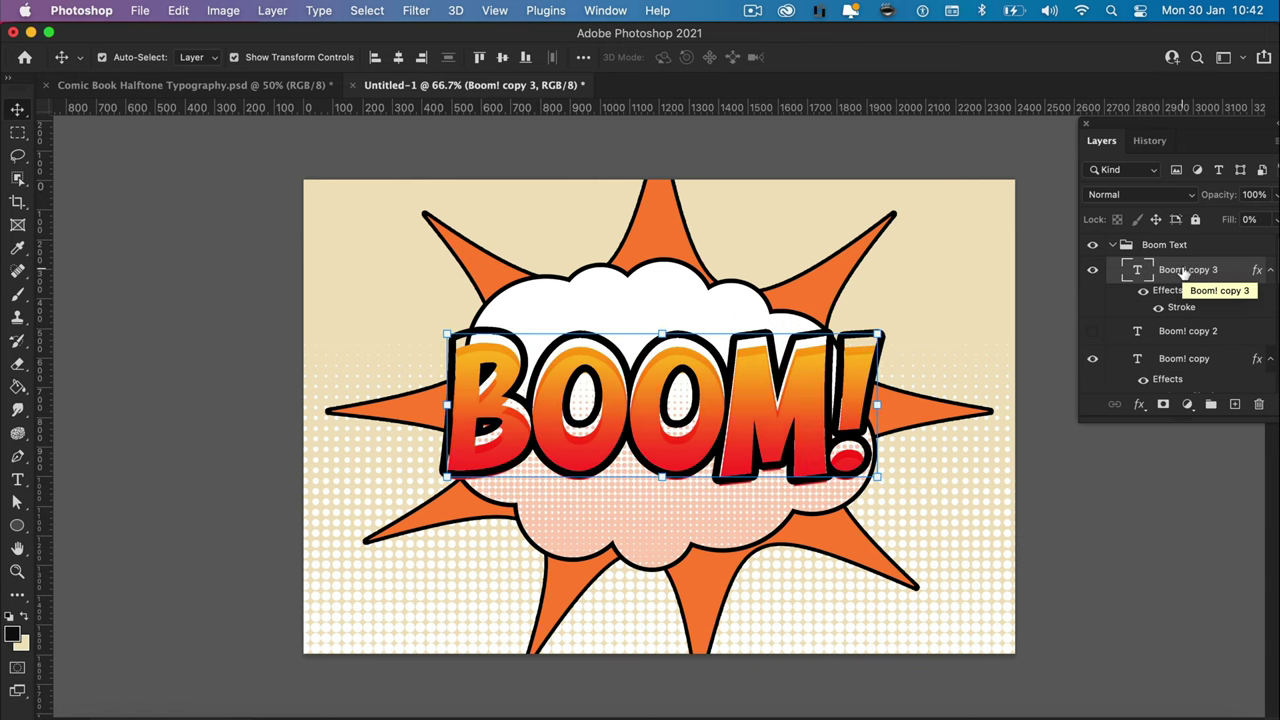
key(Left)
key(Left)
key(Left)
key(Left)
key(Left)
key(Left)
key(Left)
key(Left)
key(Left)
key(Left)
key(Left)
key(Left)
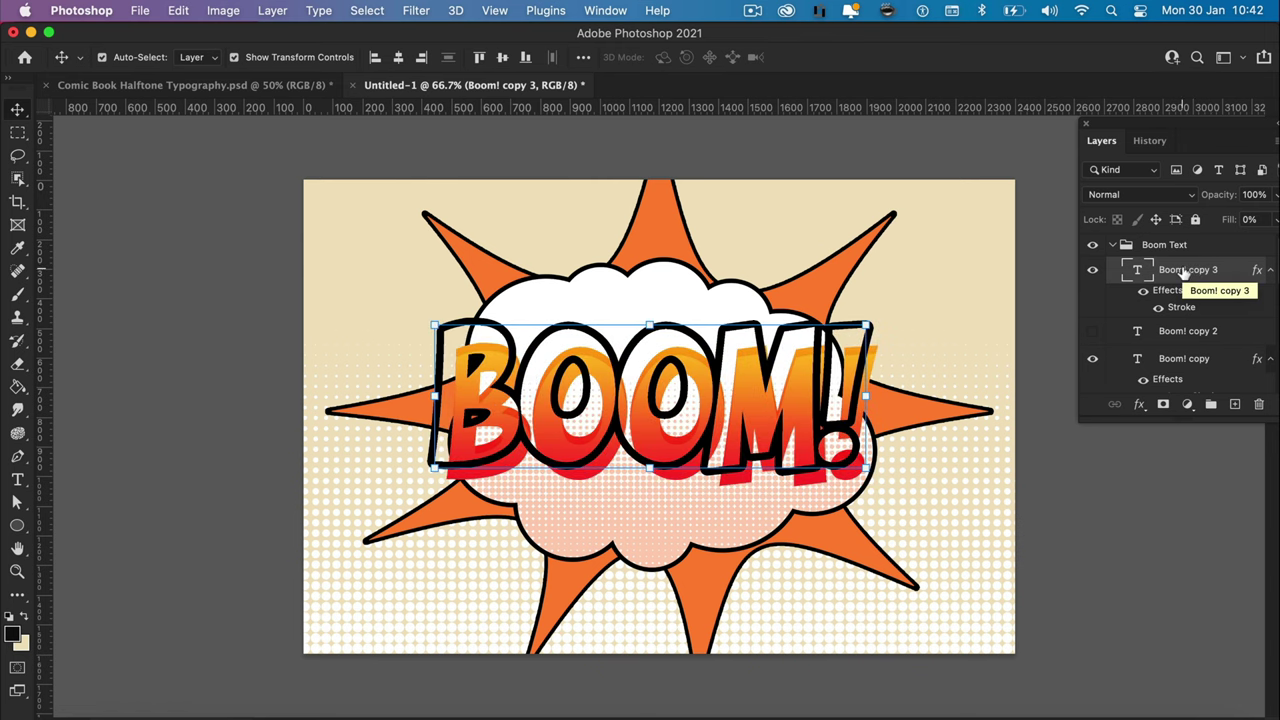
key(super+z)
click(249, 378)
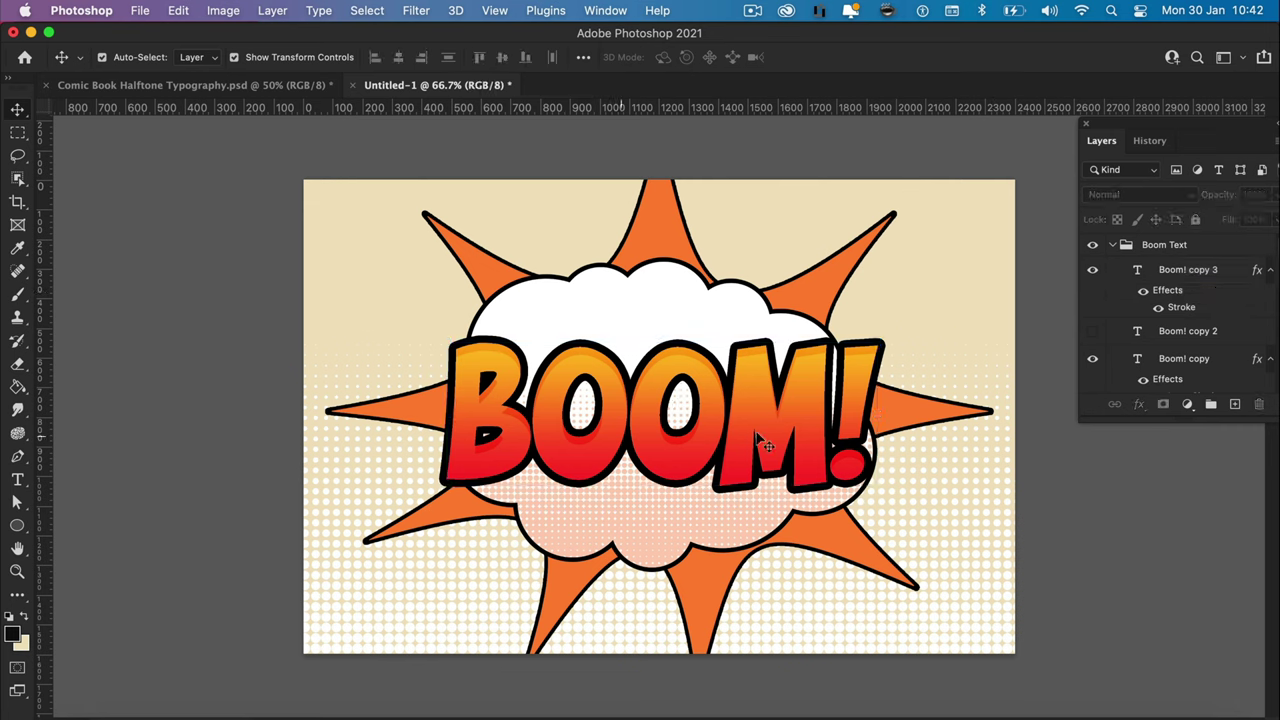
Step: Select the Boom! layer and give it a white Color Overlay
scroll(1178, 288, down, 3)
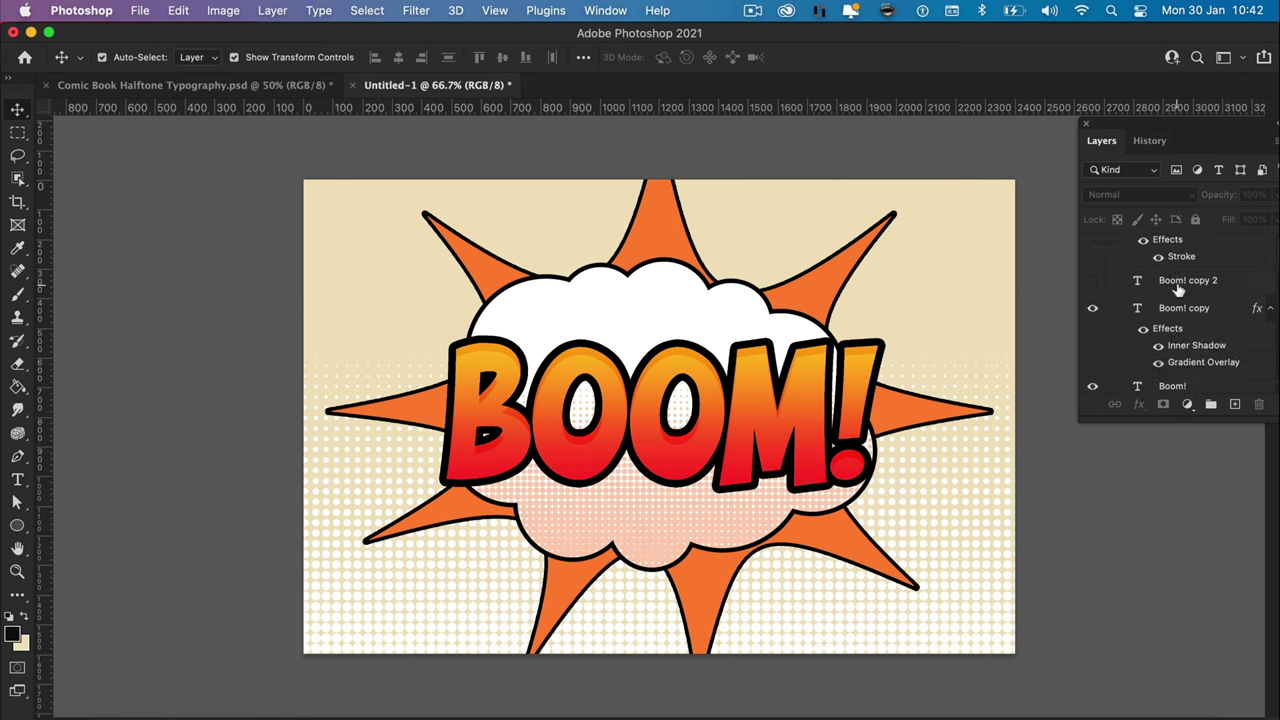
scroll(1178, 288, up, 2)
scroll(1178, 290, down, 5)
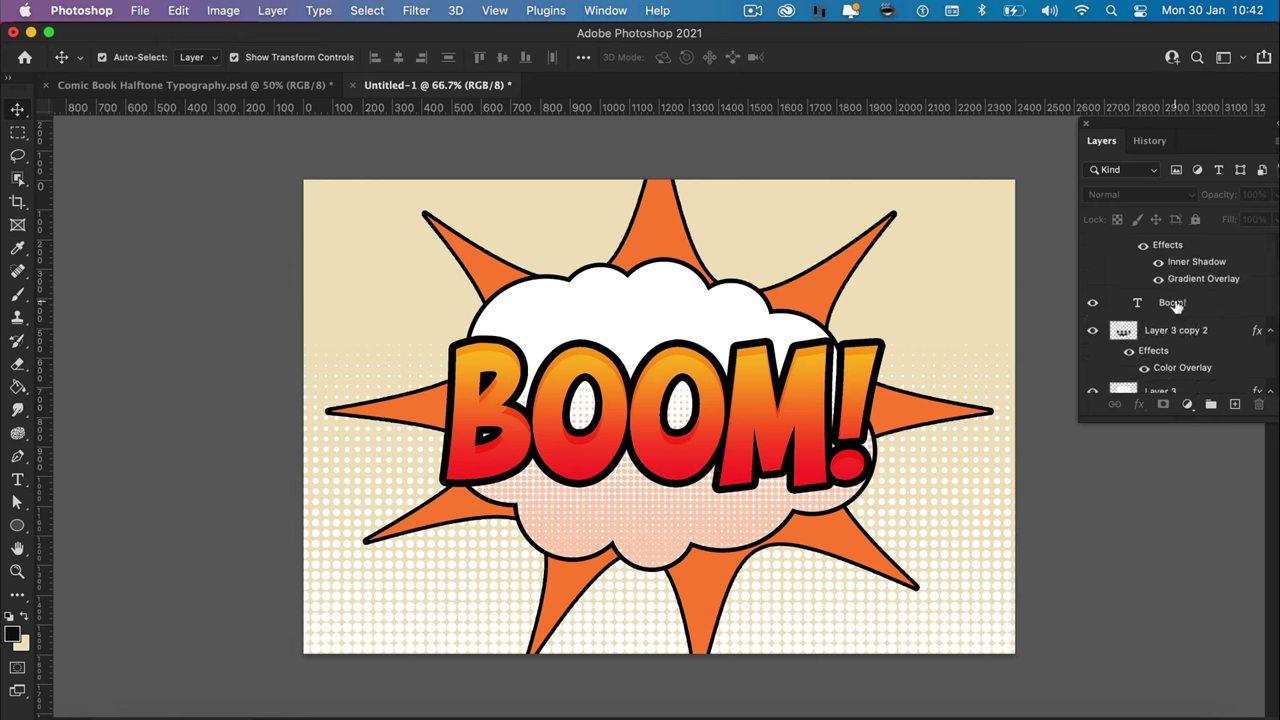
click(1177, 305)
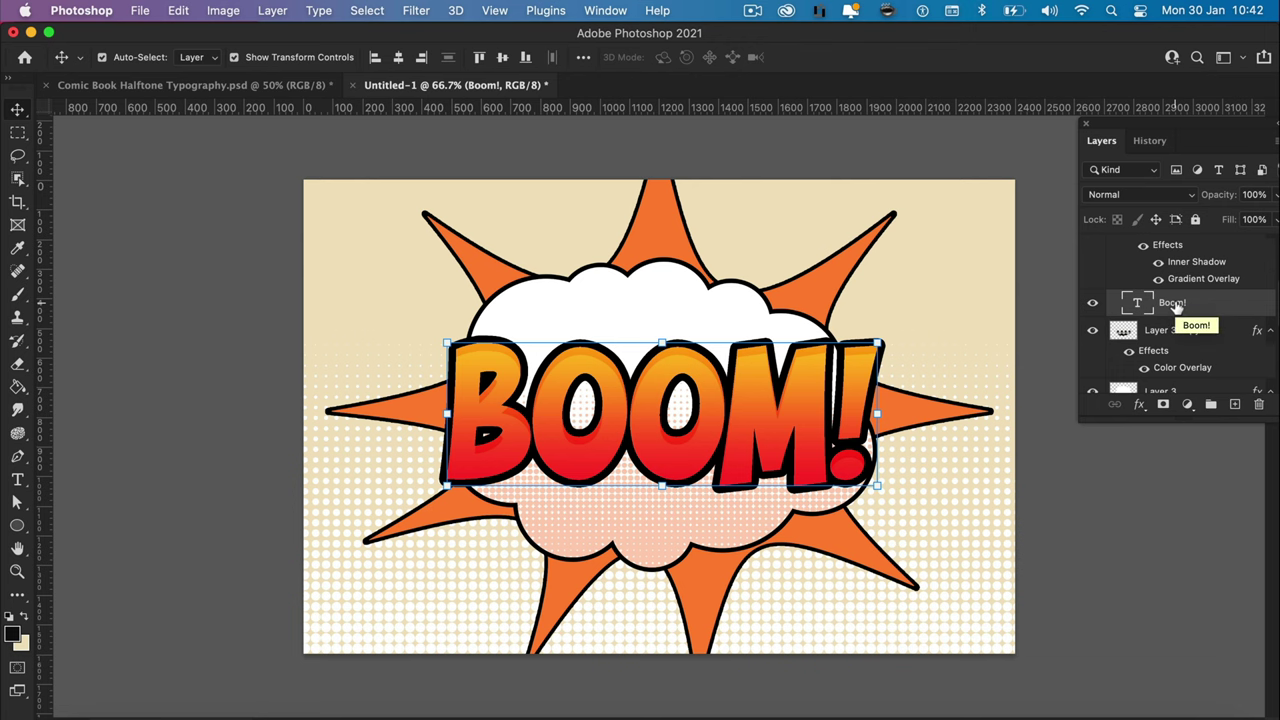
right_click(1177, 306)
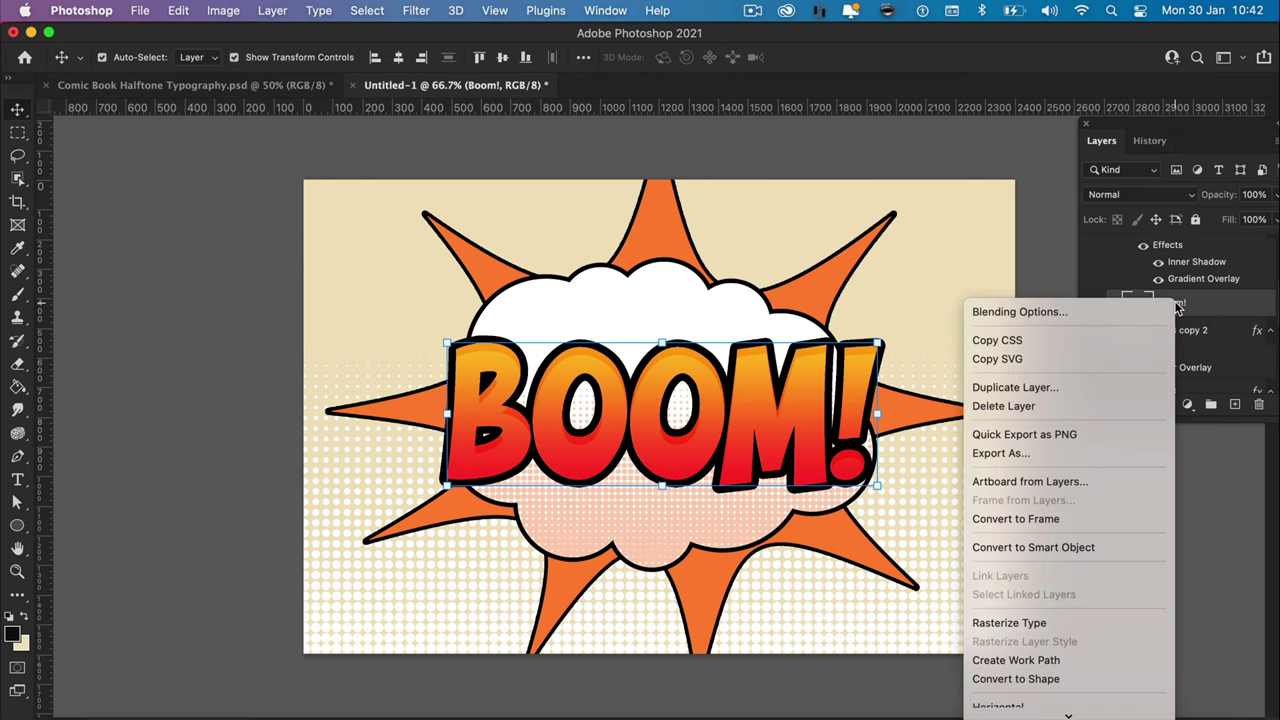
click(1001, 311)
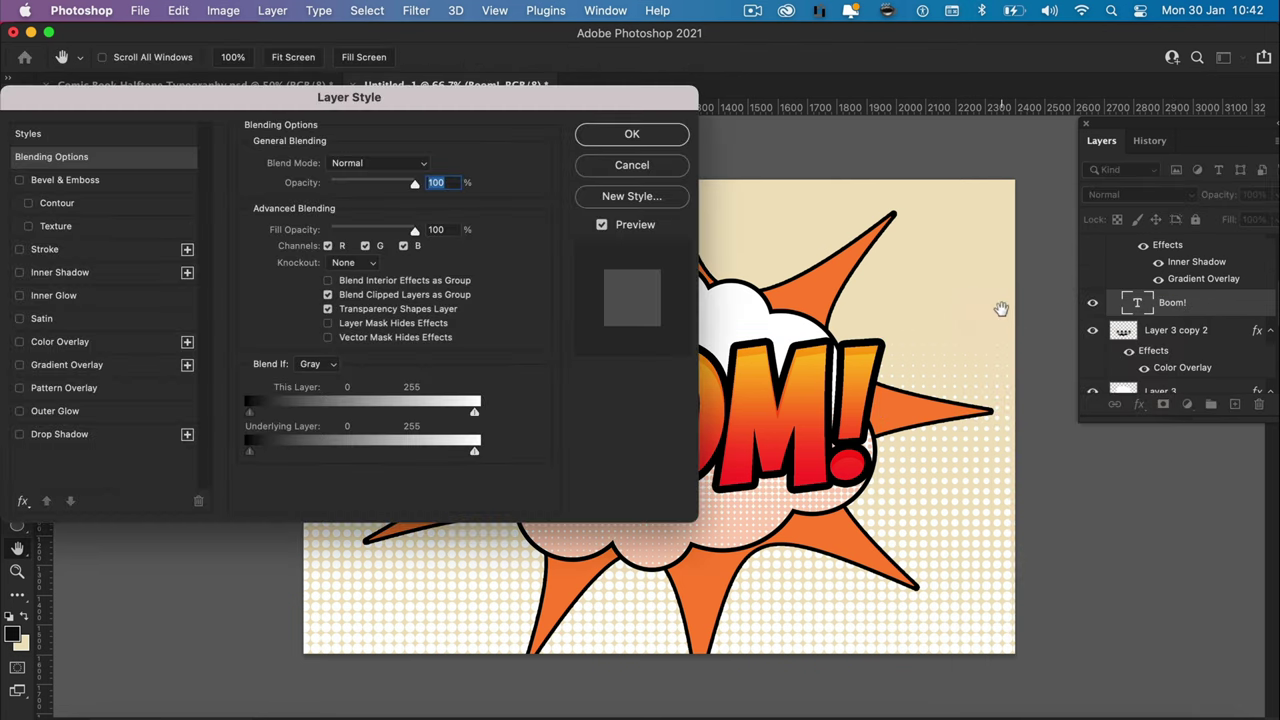
click(59, 341)
click(423, 166)
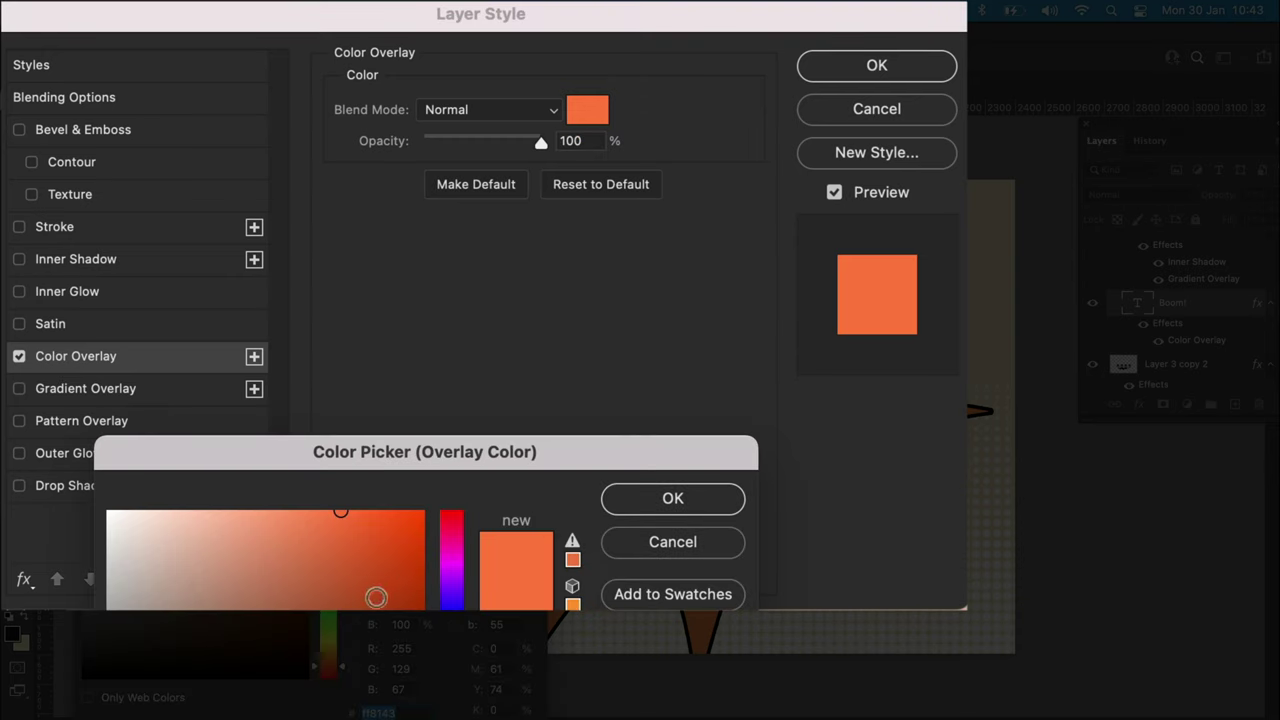
drag(340, 510, 90, 472)
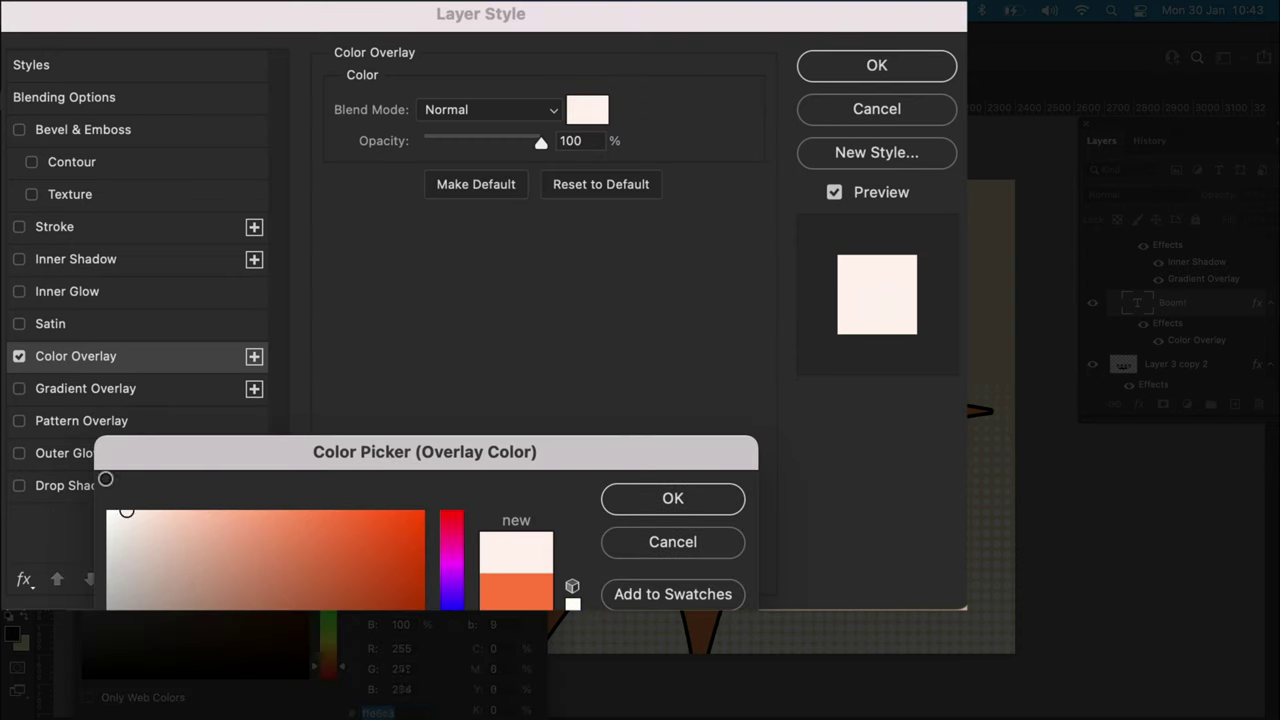
click(650, 496)
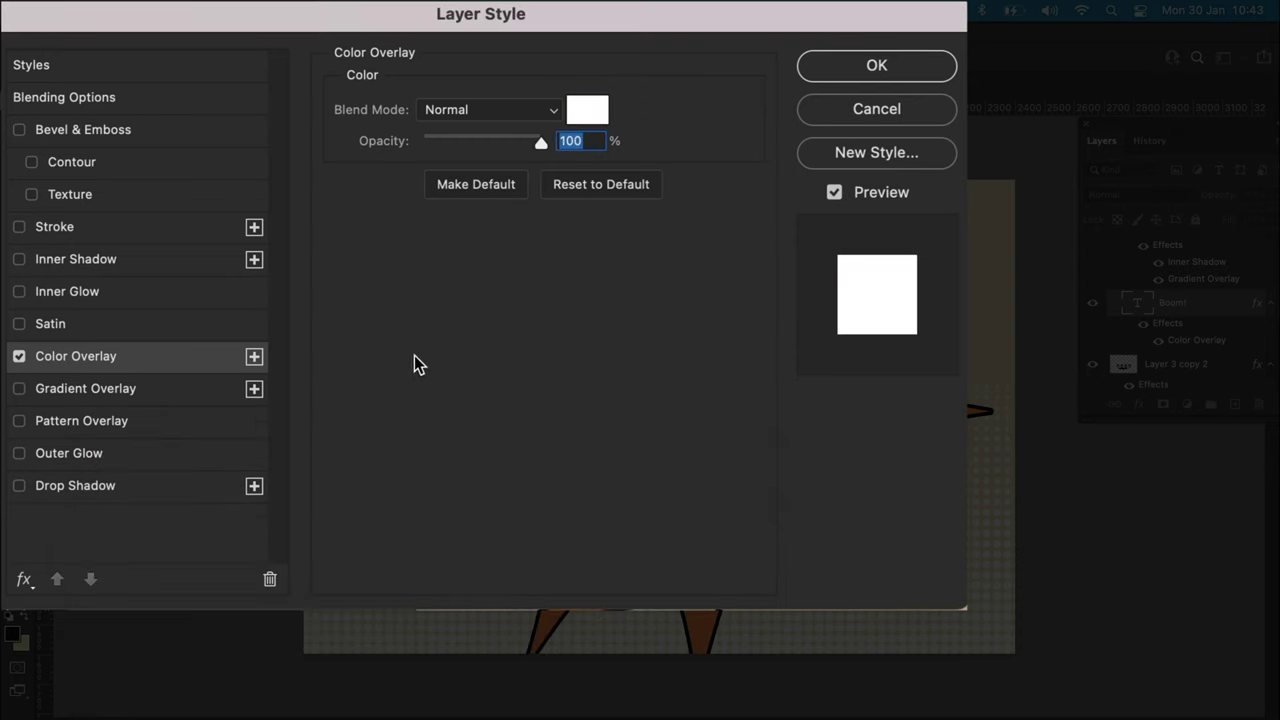
Step: Add a 50 px white Stroke to the Boom! layer and apply the styles
click(74, 231)
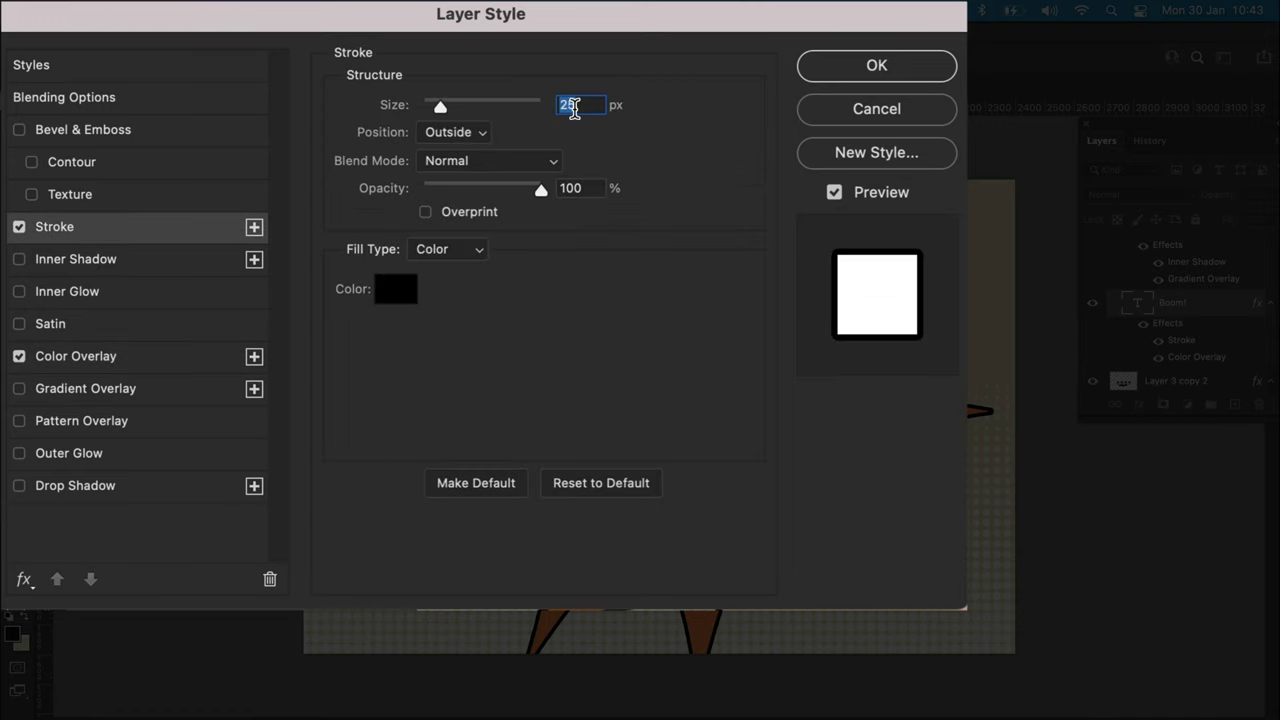
text(50)
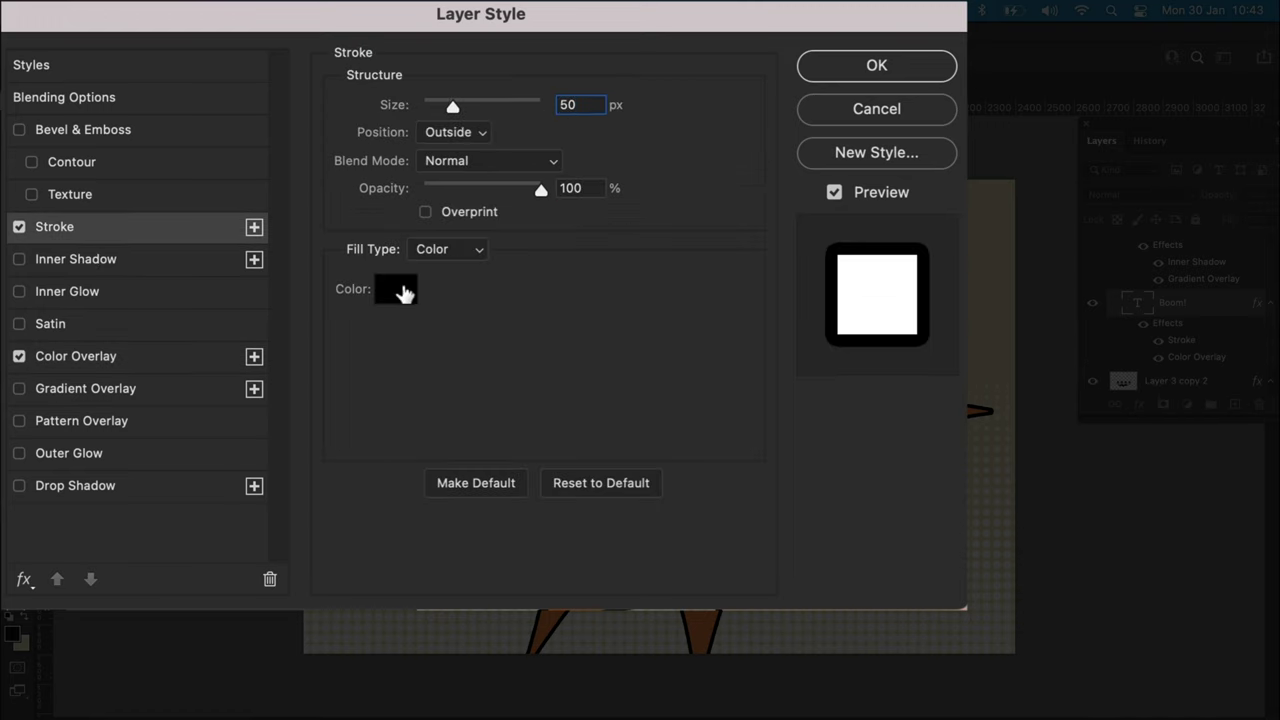
click(396, 289)
mouse_move(286, 571)
mouse_down()
mouse_move(129, 500)
mouse_move(109, 512)
mouse_up()
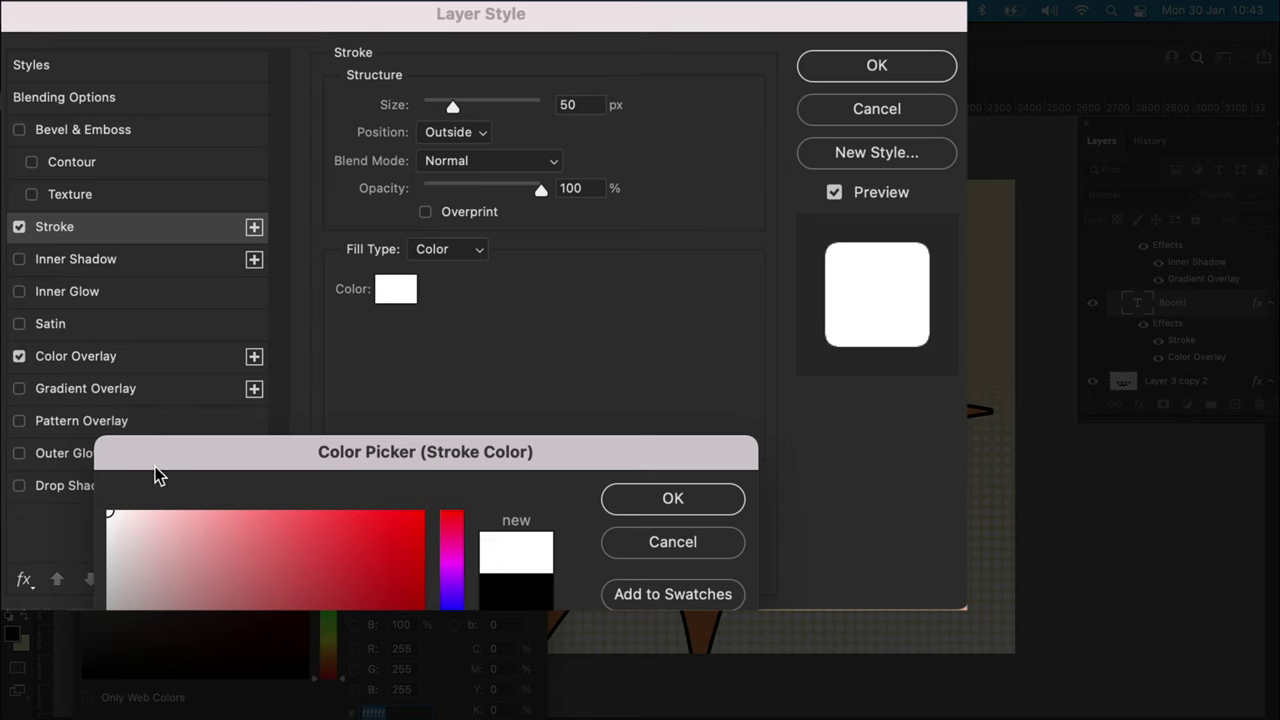
click(672, 497)
click(877, 65)
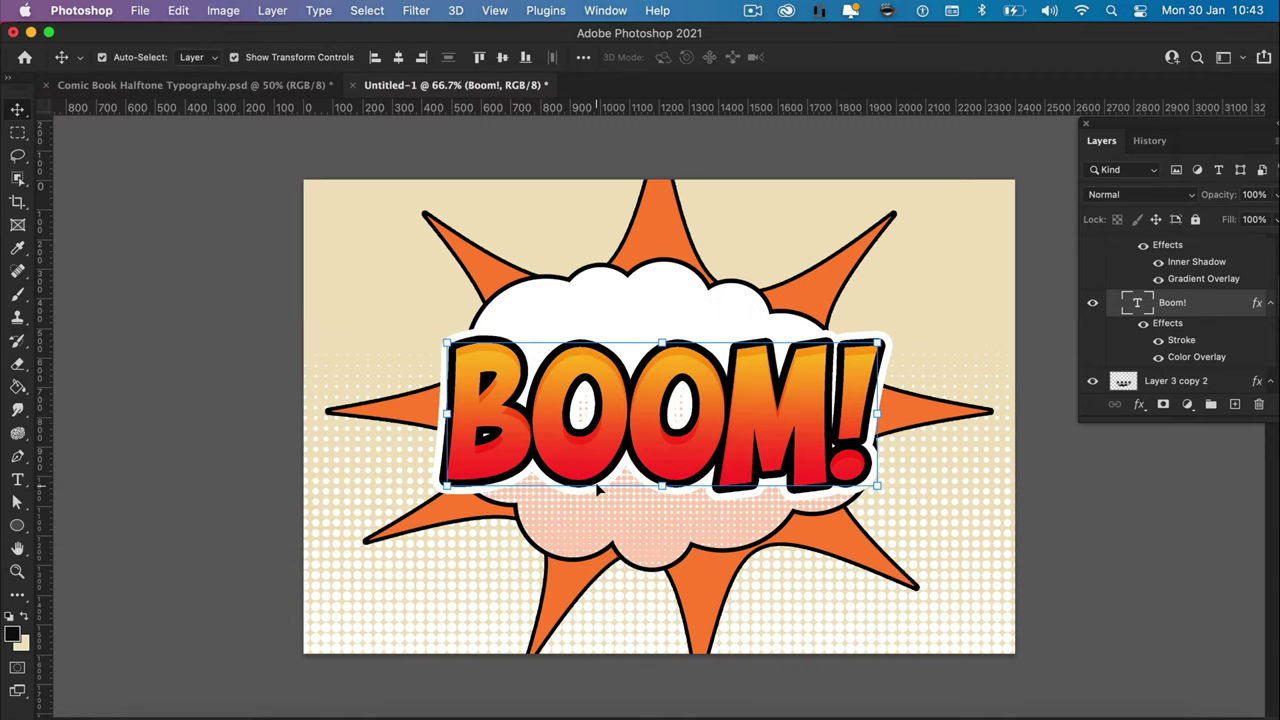
Step: Rasterize the Boom! layer's effects into pixels
right_click(1167, 311)
scroll(1040, 410, down, 5)
click(897, 550)
Step: Add a Drop Shadow with 25% opacity, 120° angle, 47 distance, 9 spread, 6 size
right_click(1175, 312)
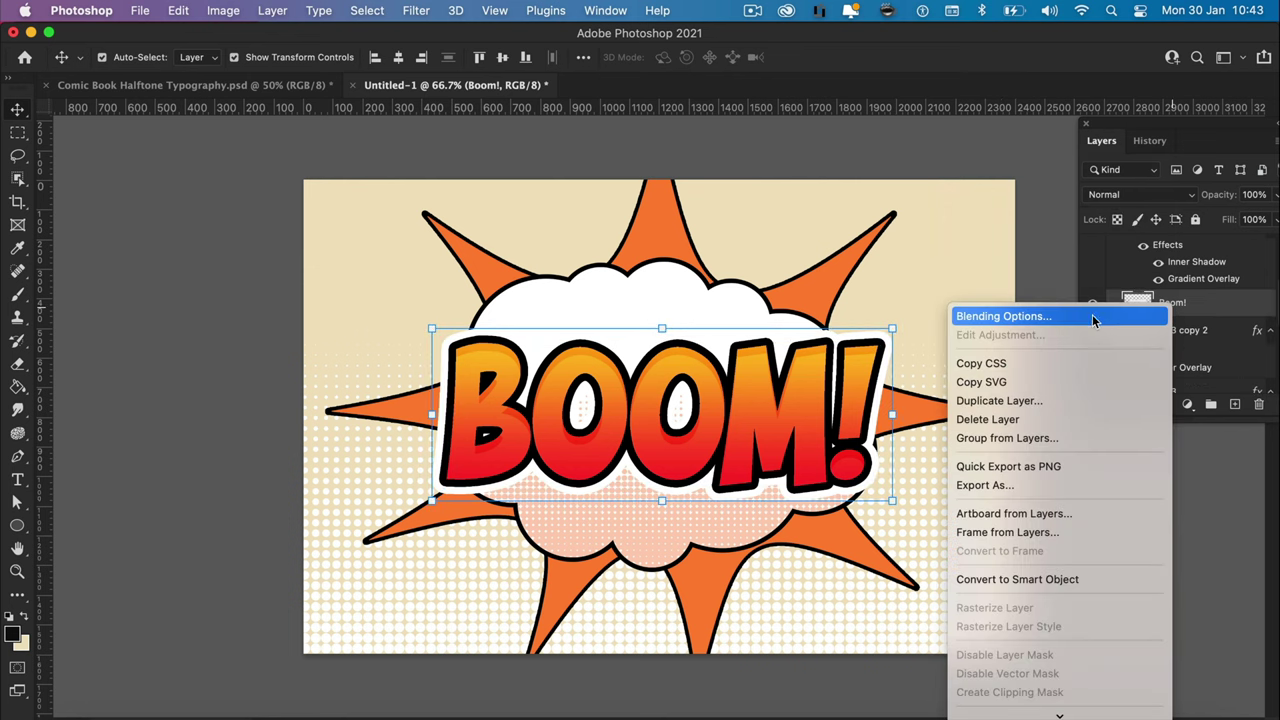
click(1004, 316)
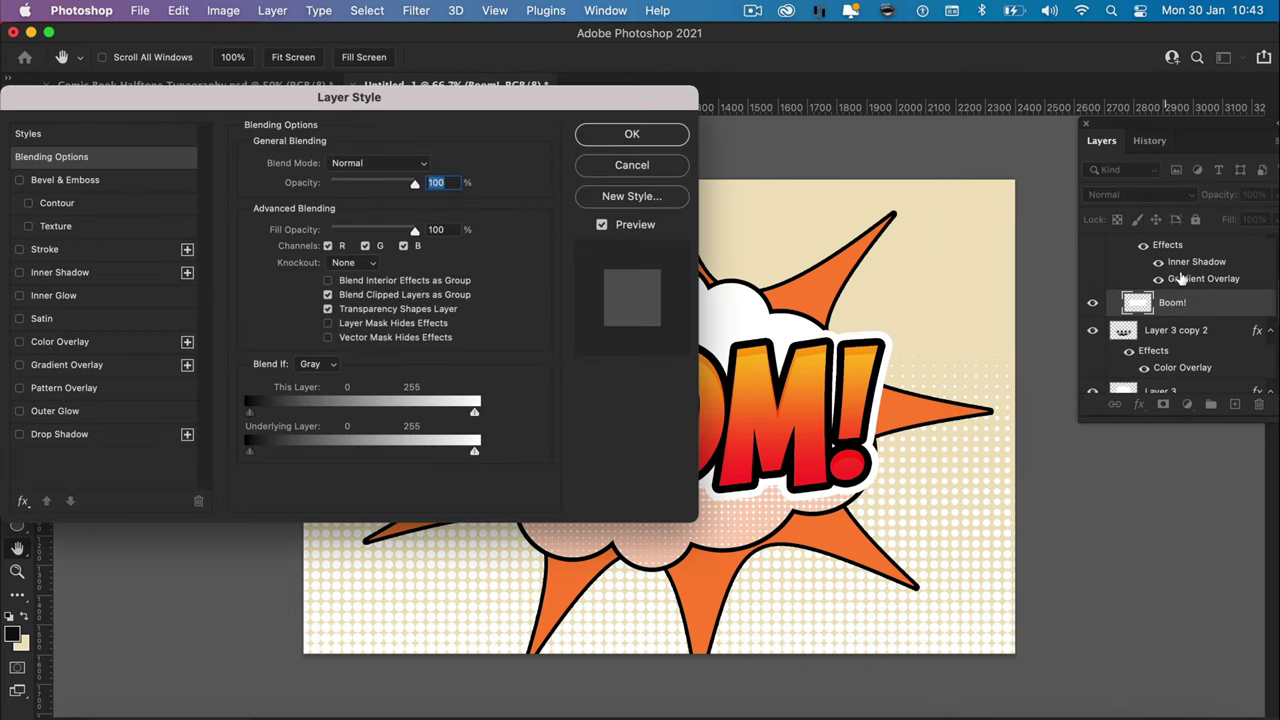
click(68, 437)
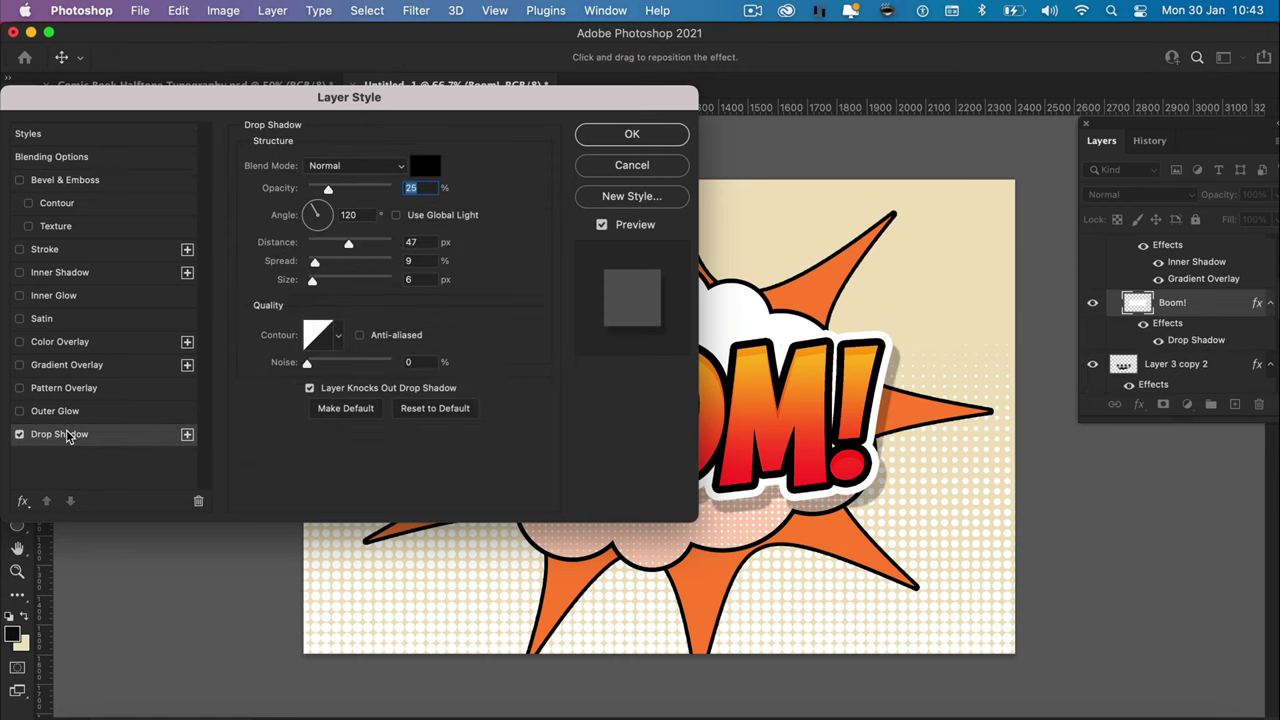
drag(422, 106, 364, 106)
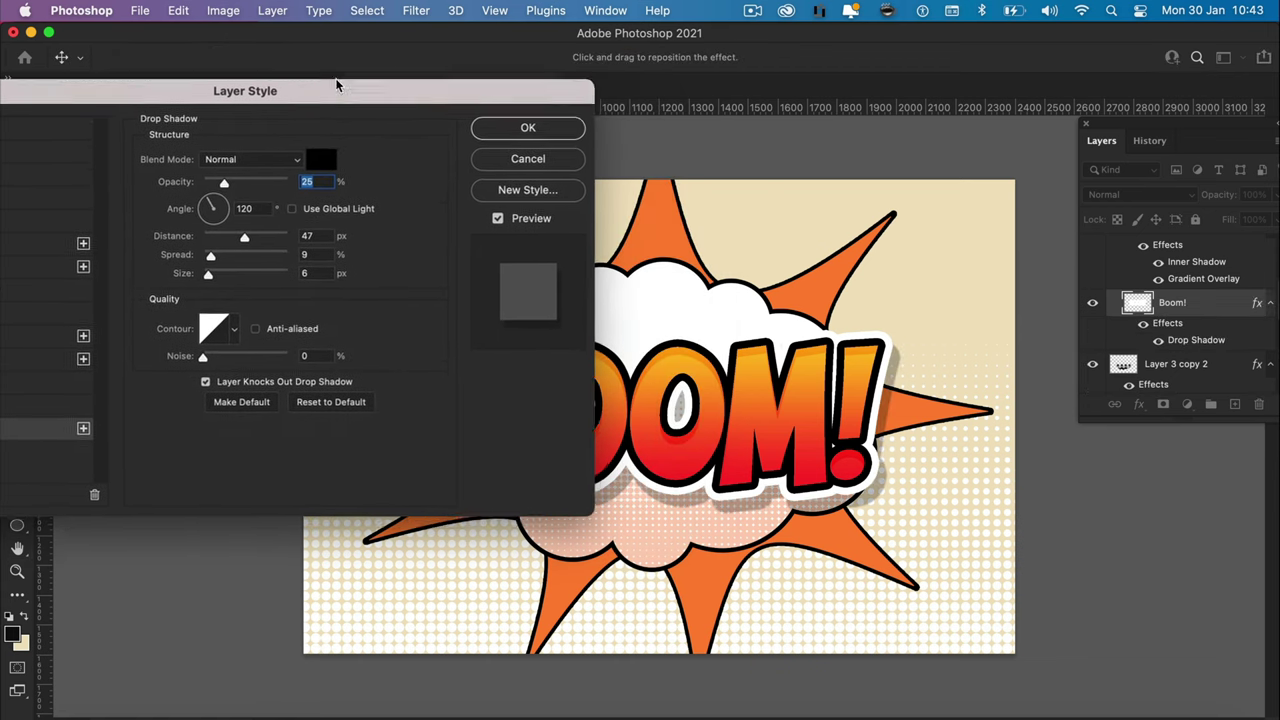
drag(338, 78, 510, 37)
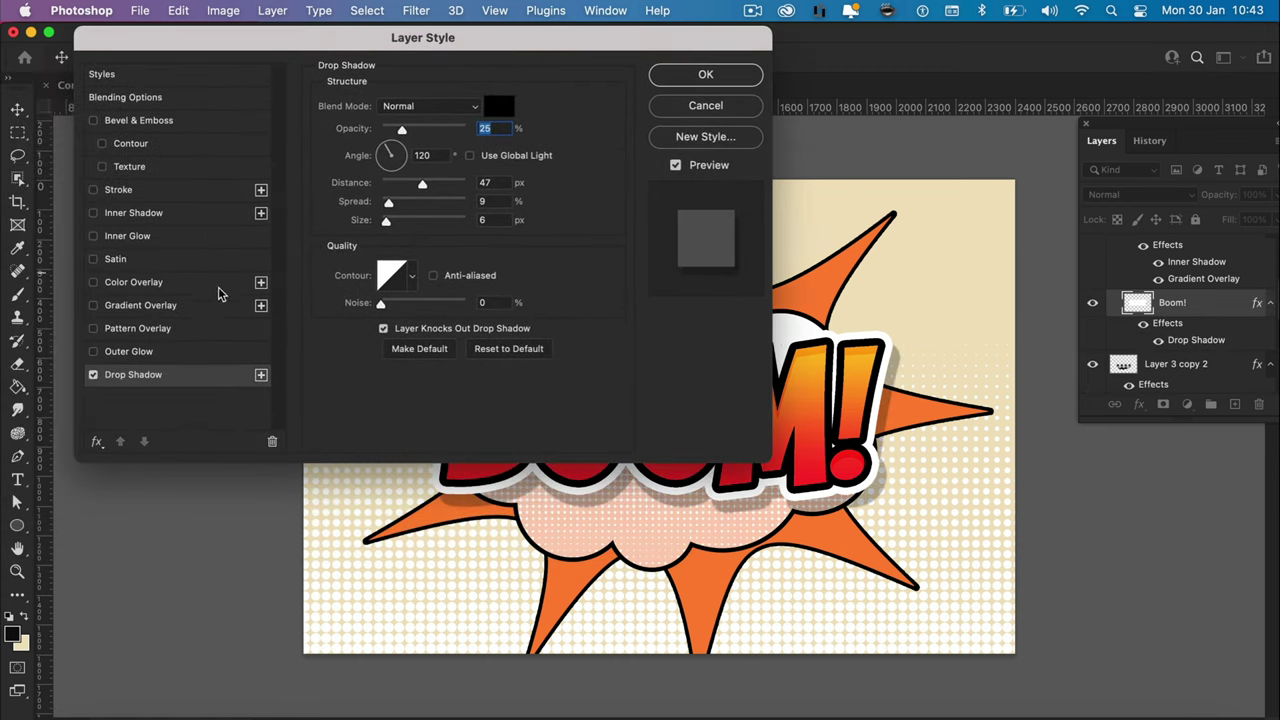
drag(610, 48, 446, 71)
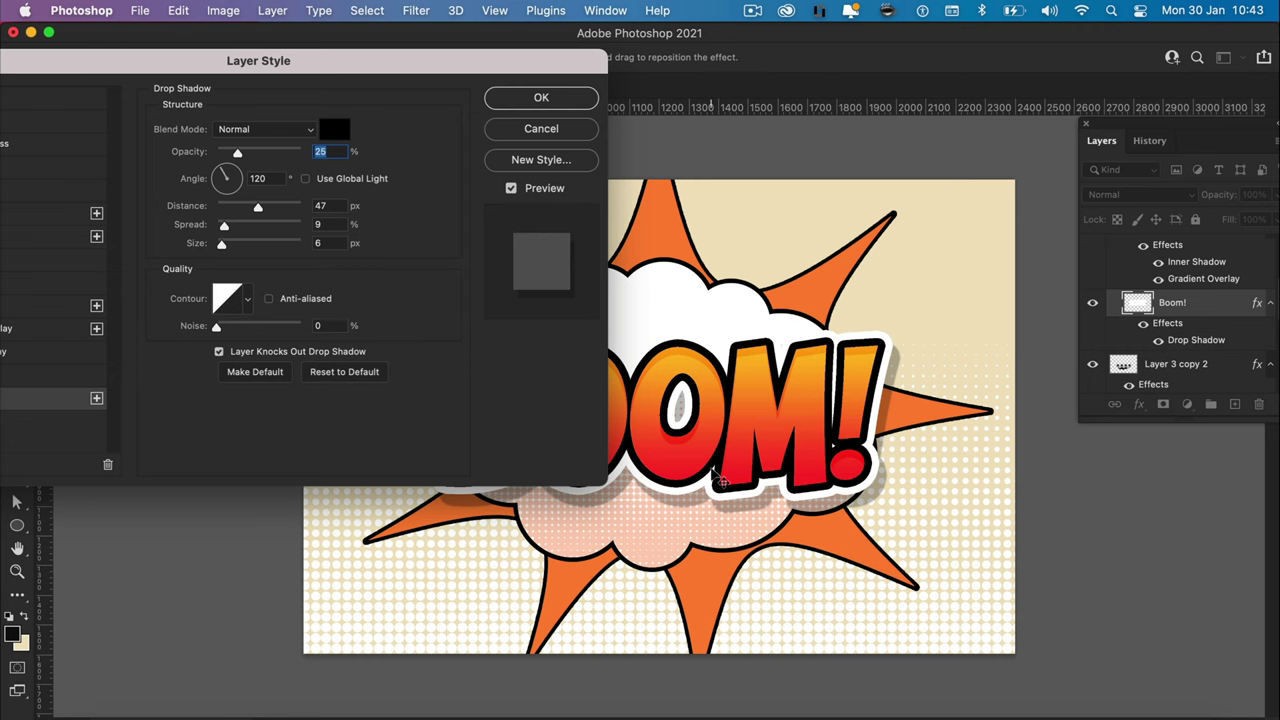
click(538, 100)
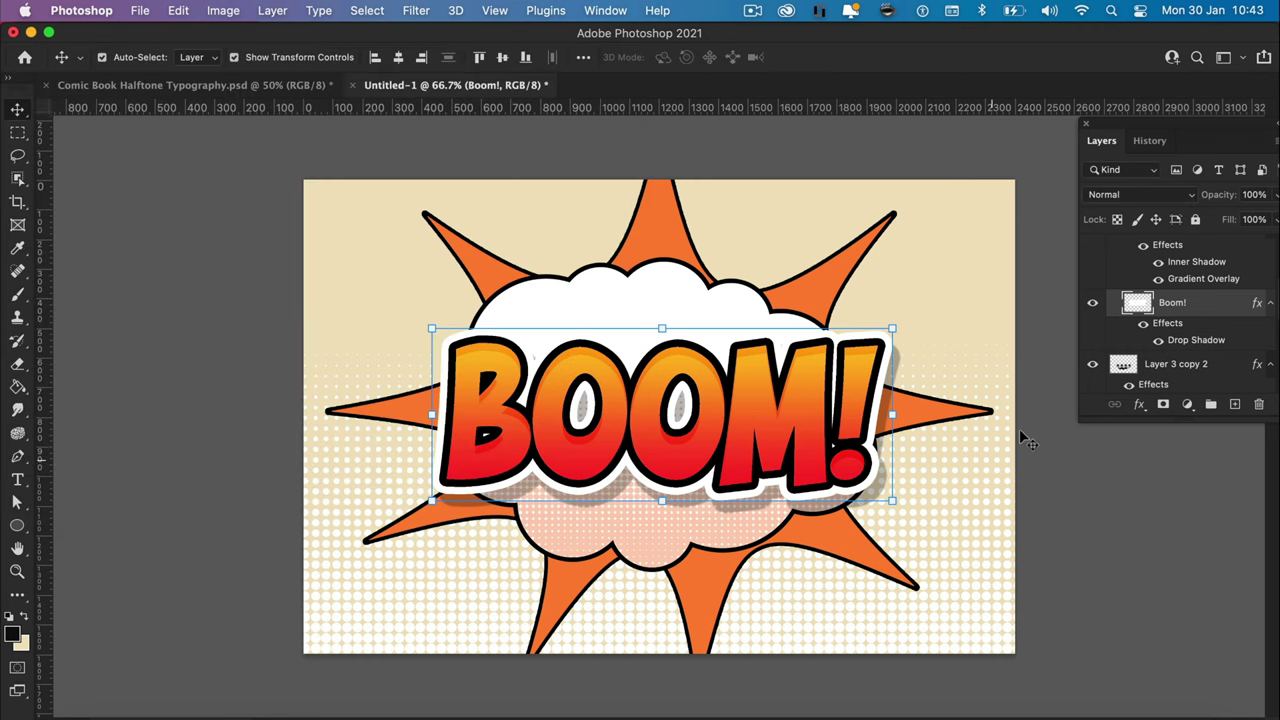
Step: Unhide and select the Boom! copy 2 layer
scroll(1117, 323, up, 3)
scroll(1117, 323, up, 2)
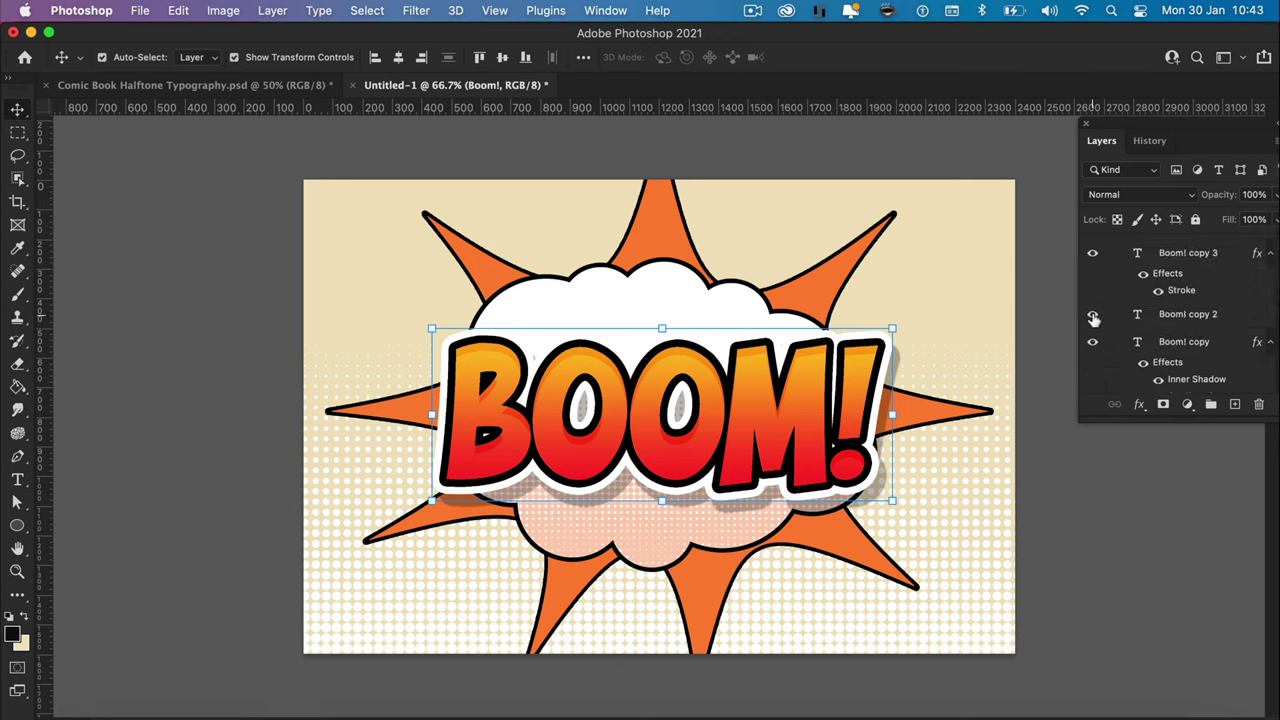
click(1093, 315)
click(1177, 316)
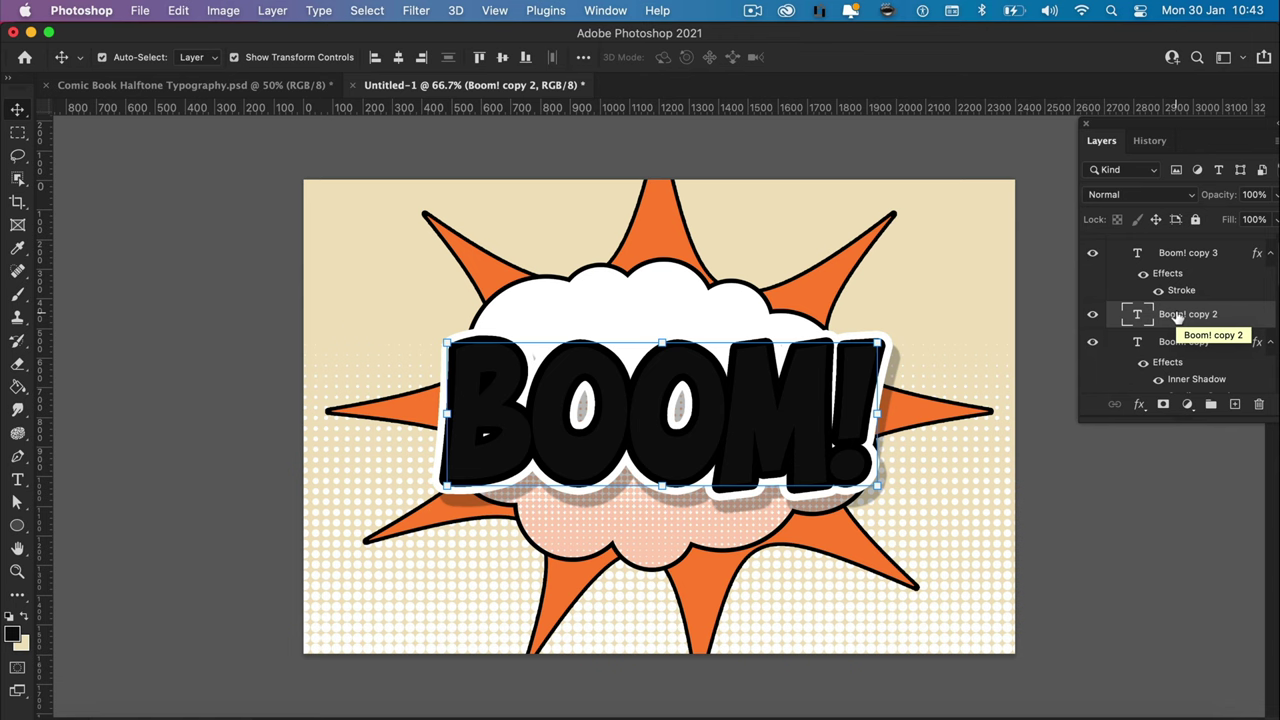
Step: Apply a Black, White Gradient Overlay to Boom! copy 2 and rasterize its layer style
right_click(1177, 317)
click(1108, 321)
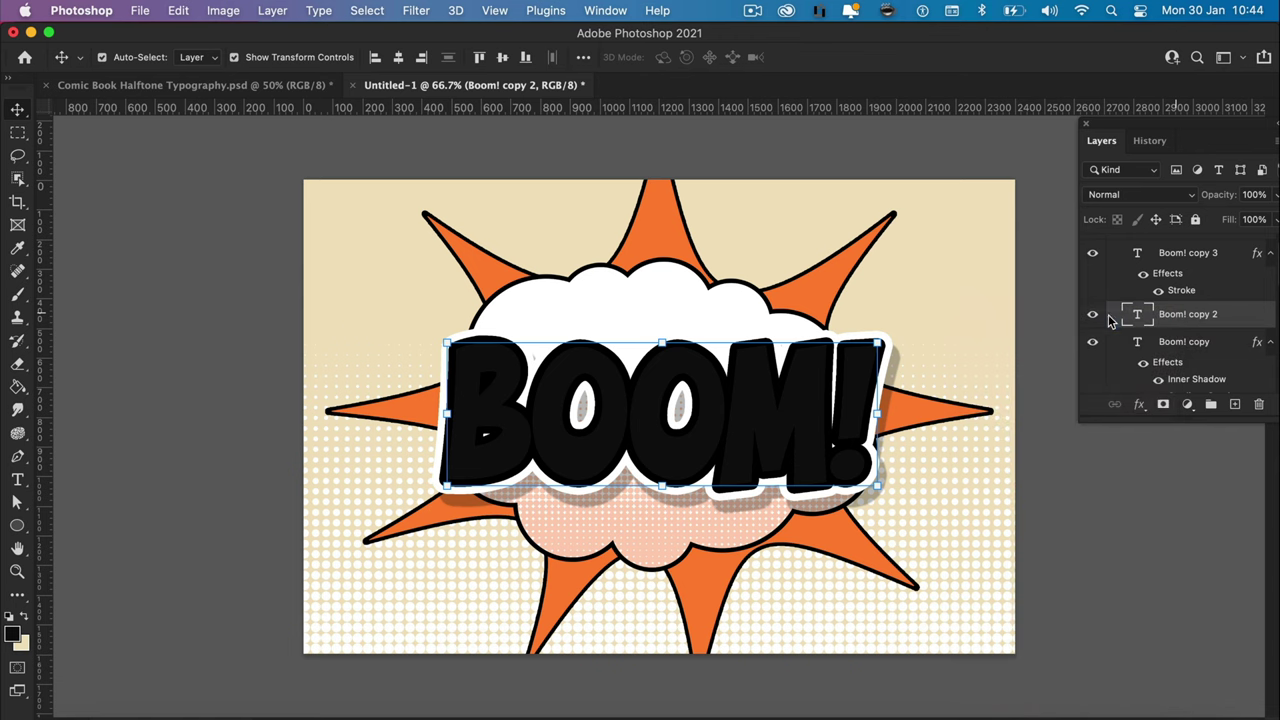
click(114, 333)
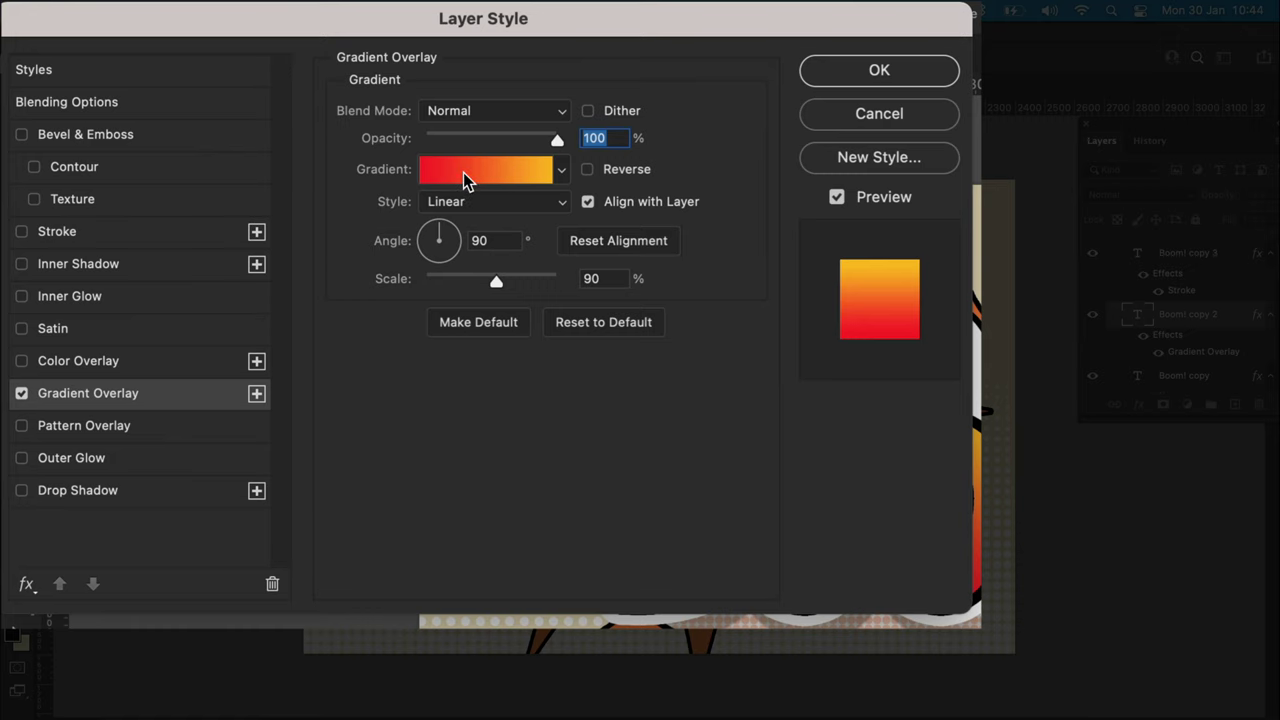
click(463, 172)
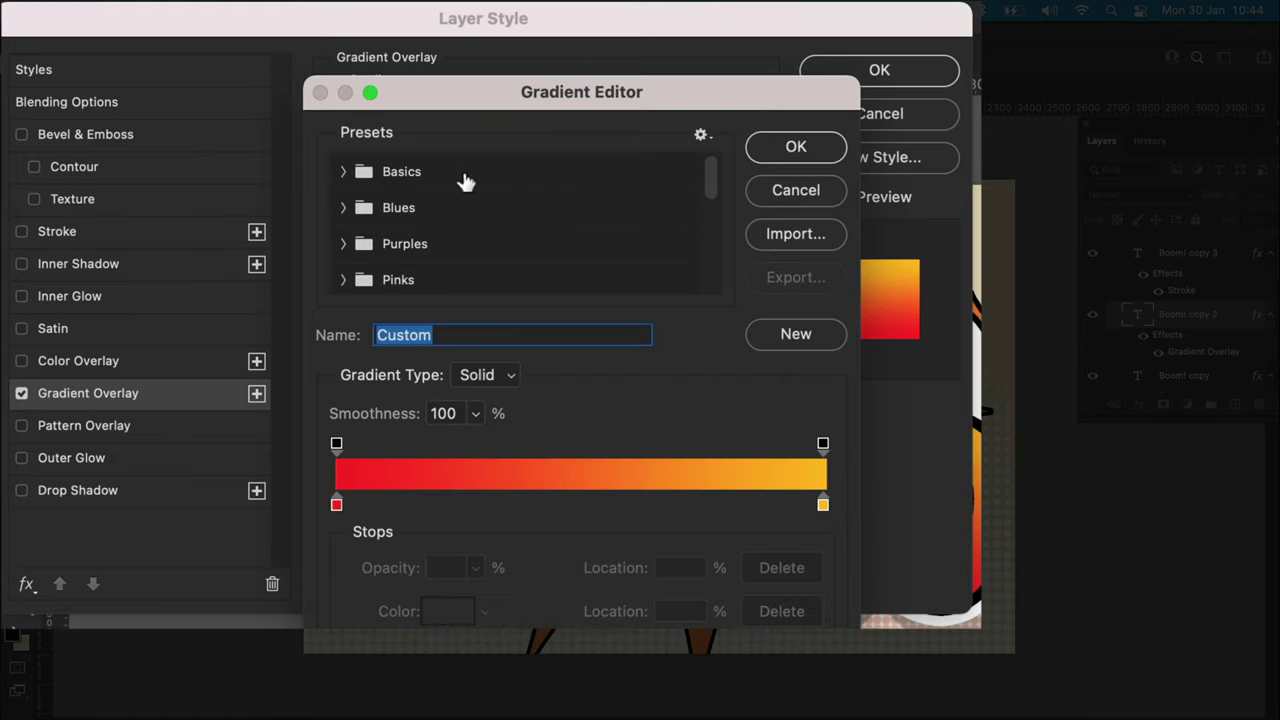
click(344, 172)
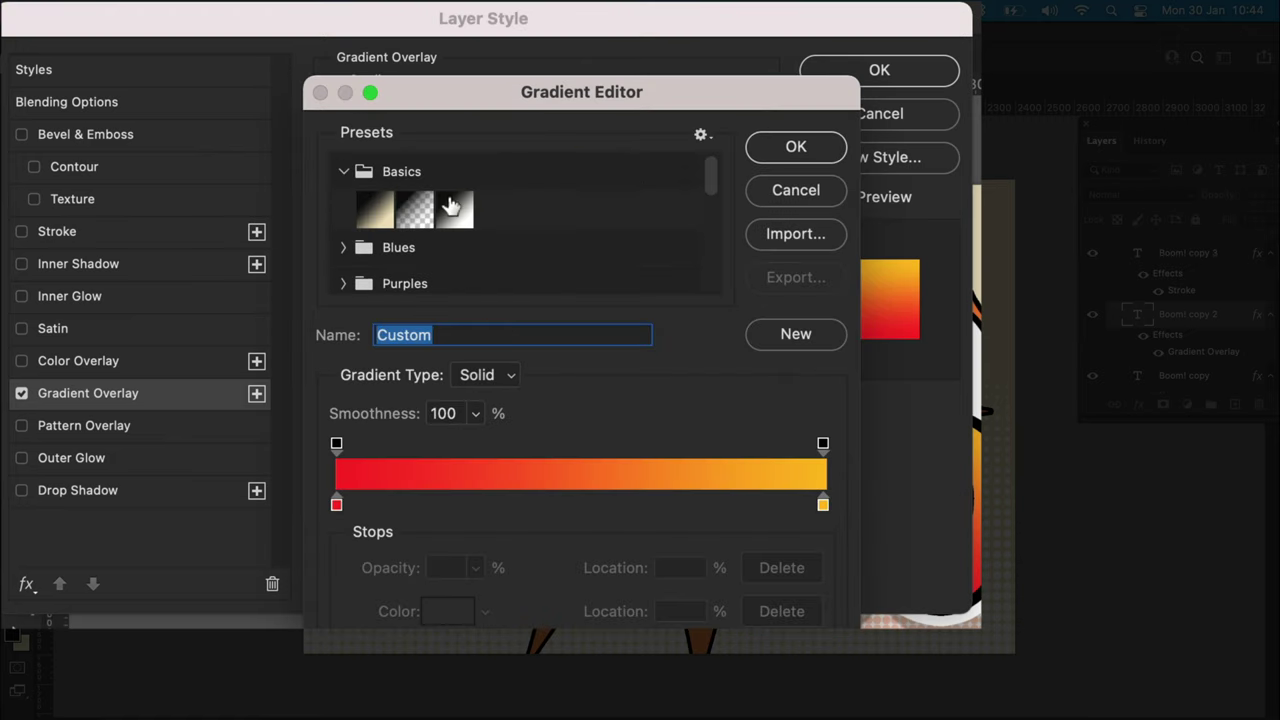
click(456, 210)
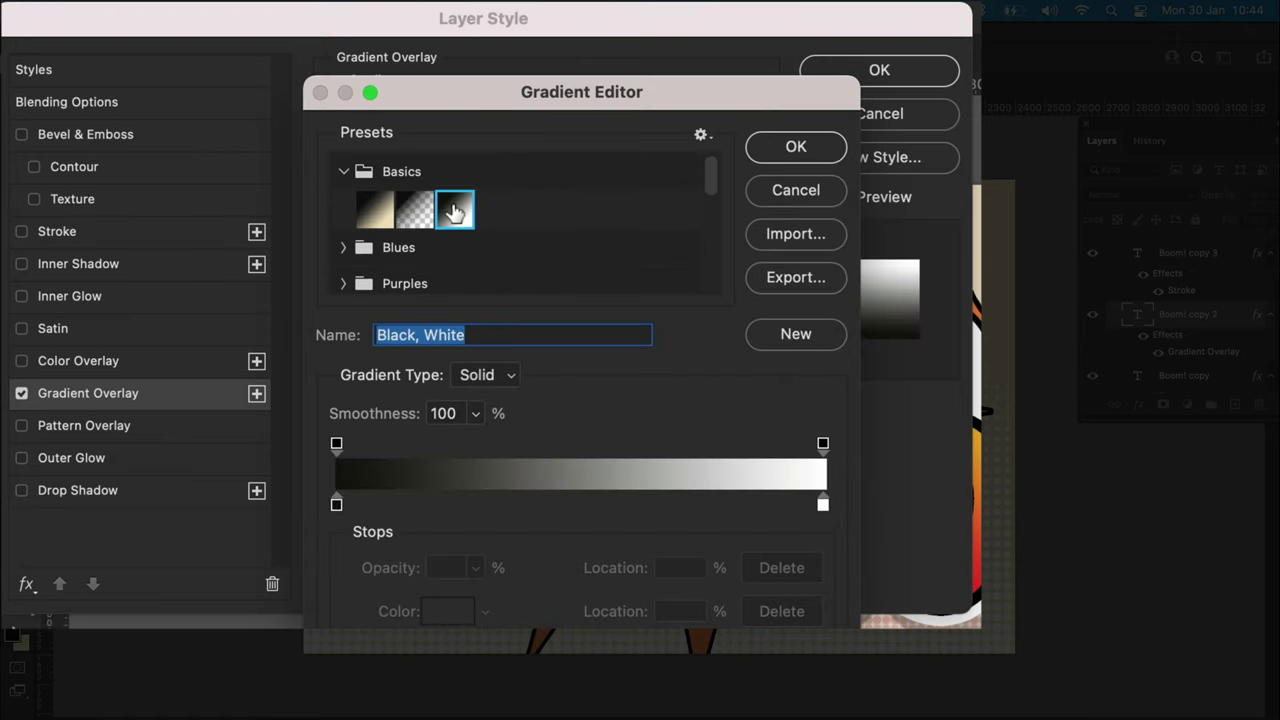
click(762, 143)
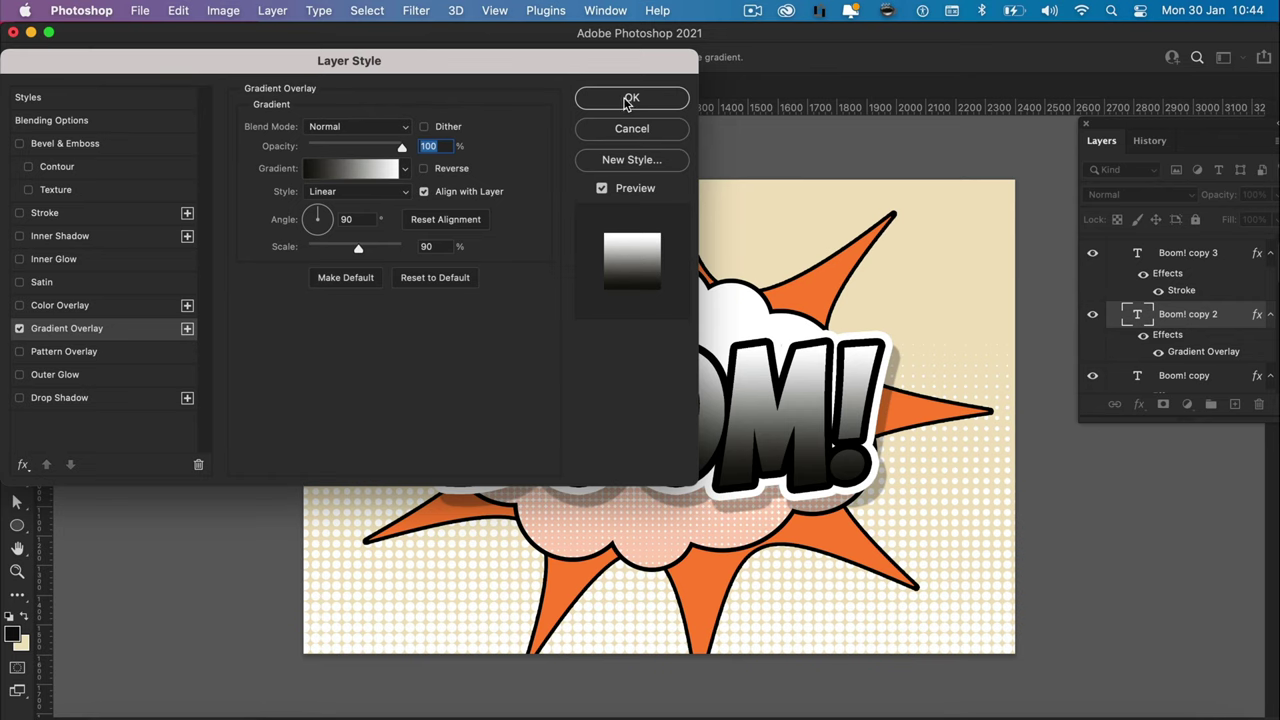
click(630, 99)
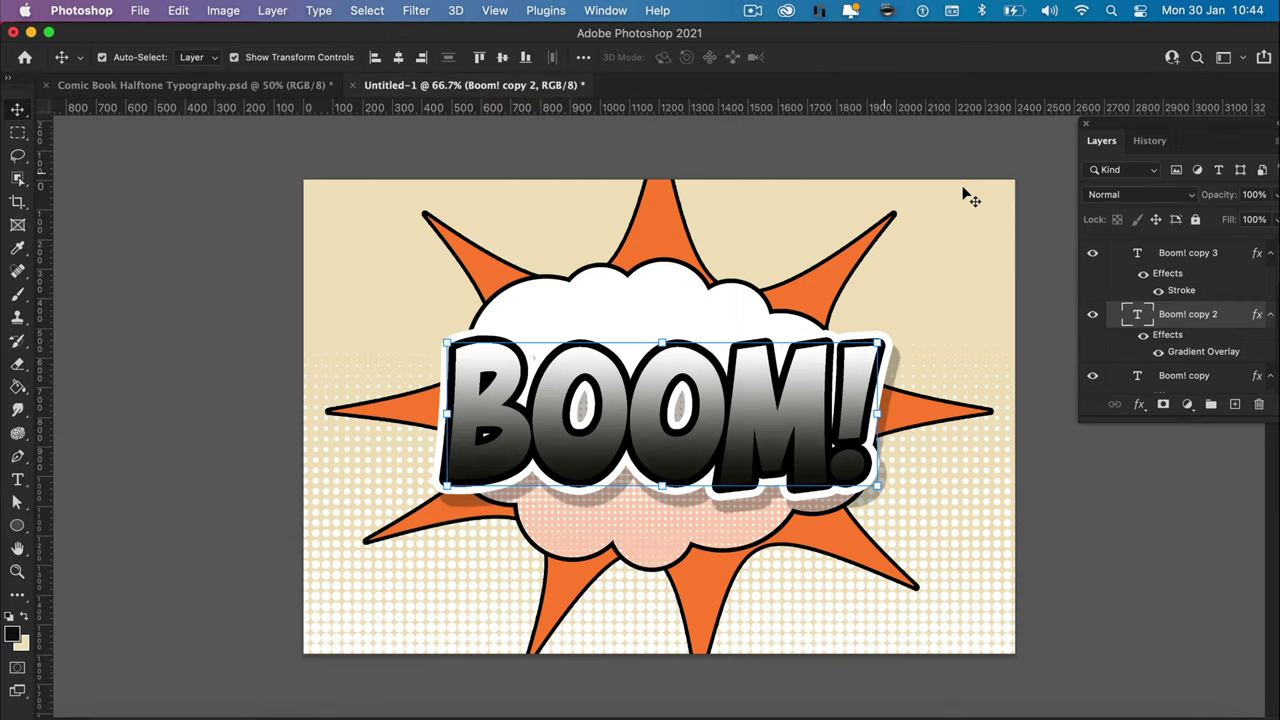
right_click(1178, 318)
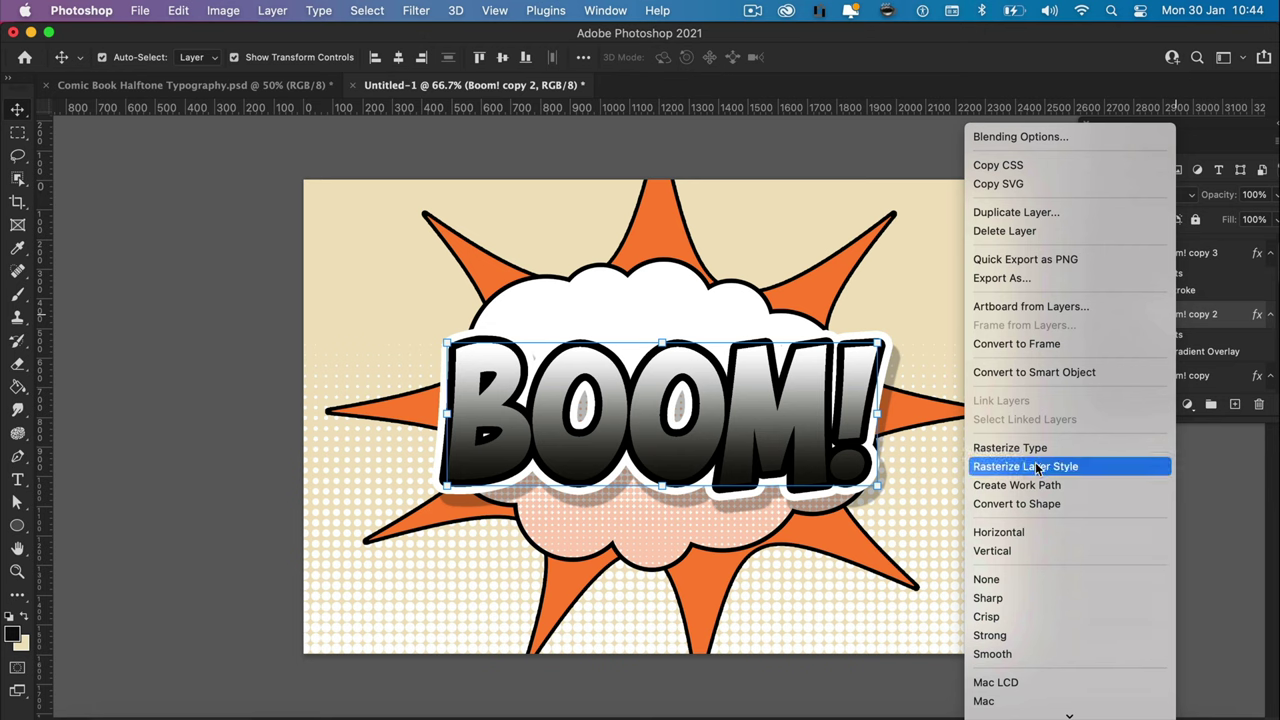
click(1034, 467)
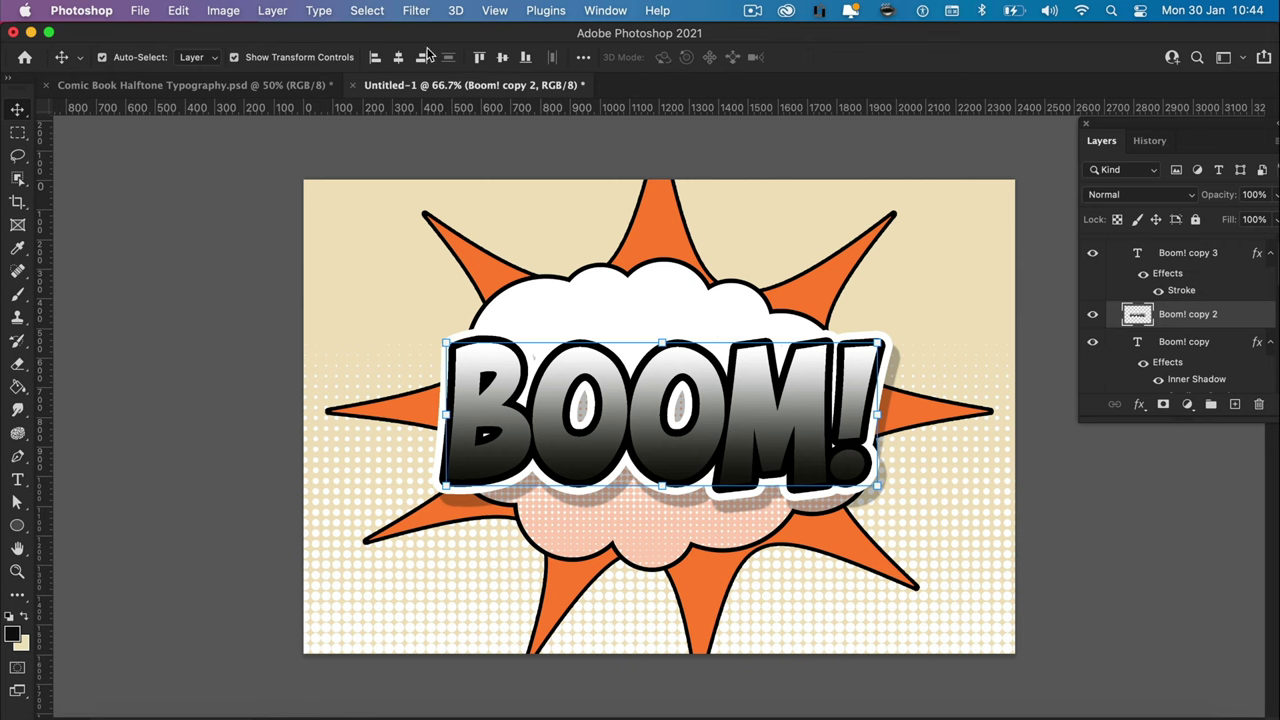
Step: Apply the Pixelate > Color Halftone filter with 15 px max radius to the lettering
click(416, 12)
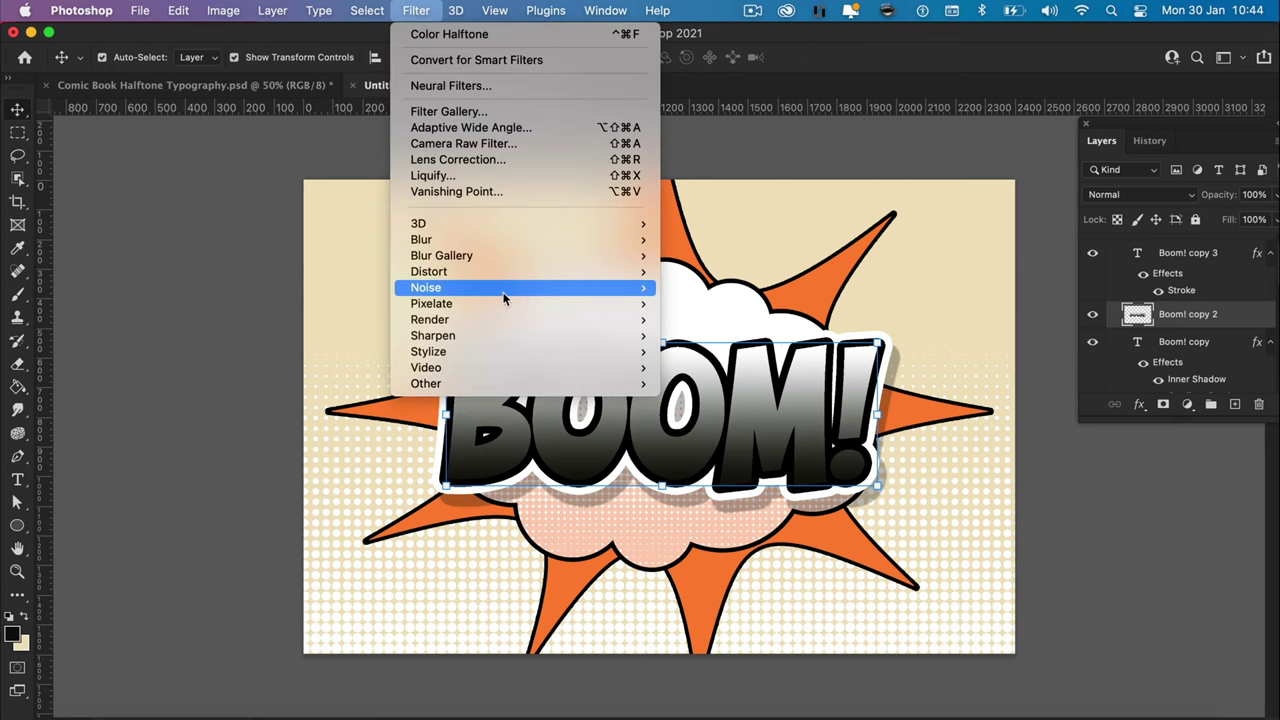
mouse_move(597, 305)
click(672, 305)
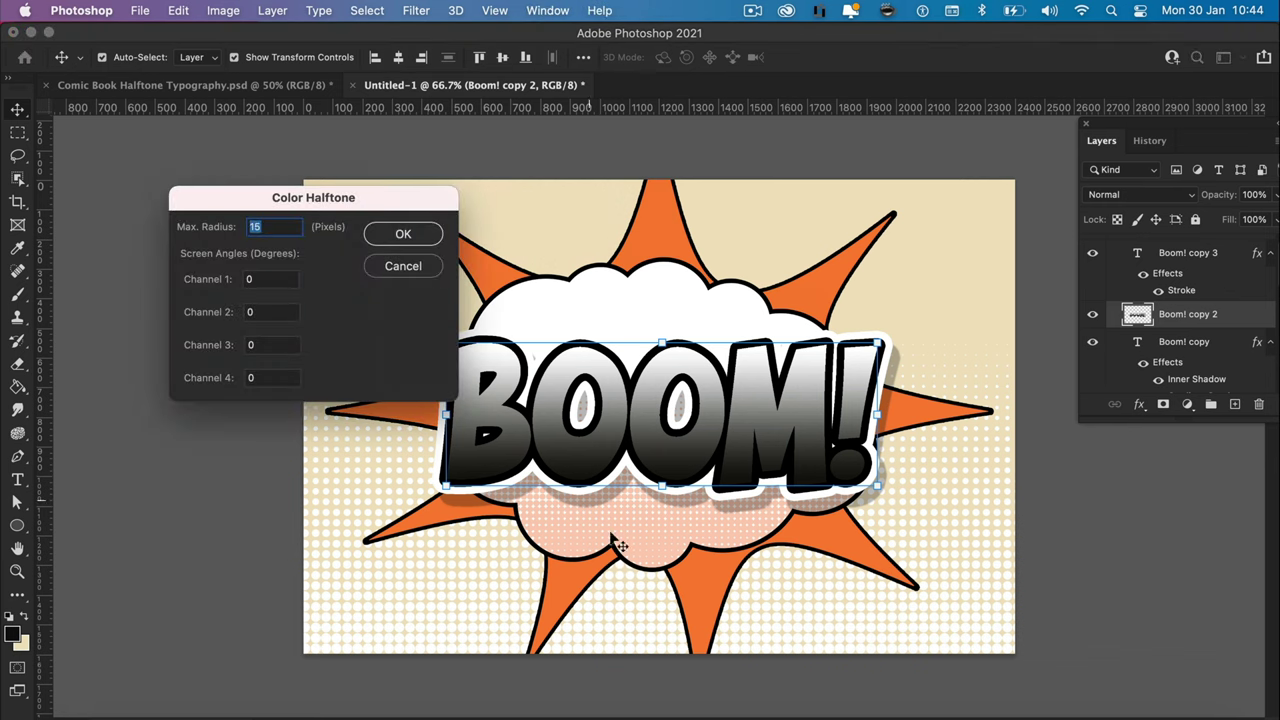
click(399, 236)
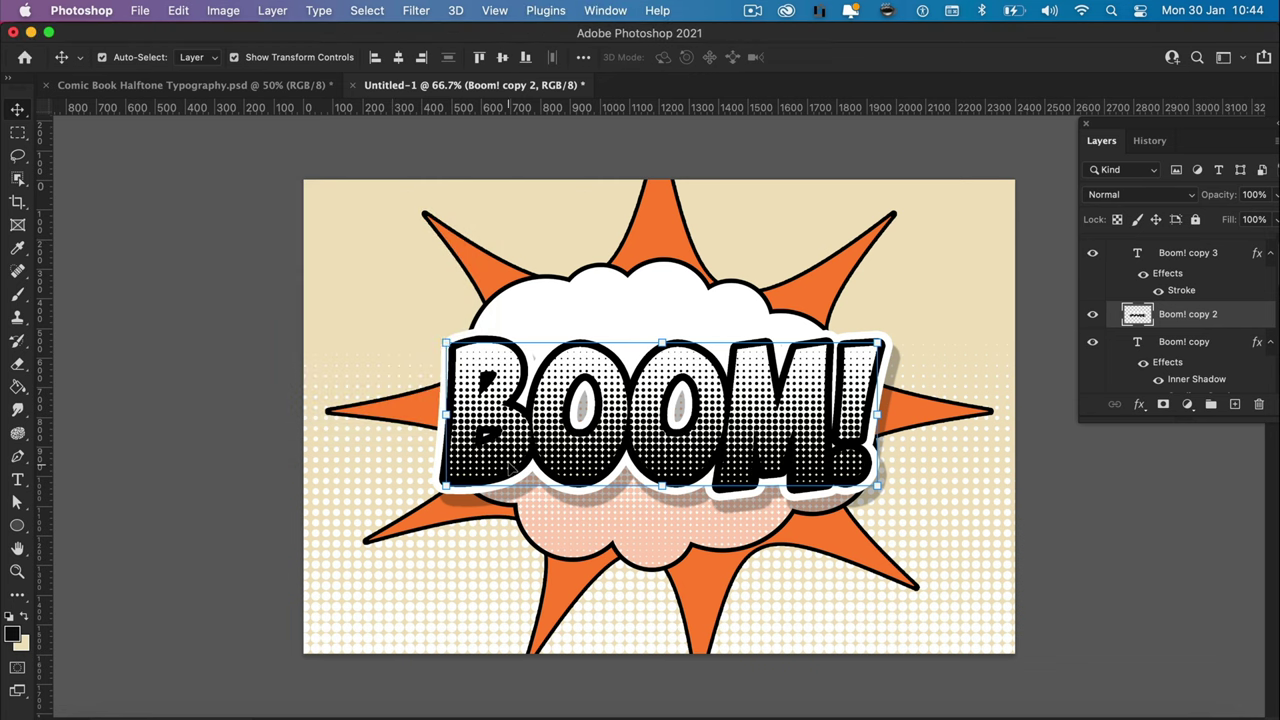
Step: Select the white halftone areas with Color Range, delete them, and deselect
click(357, 12)
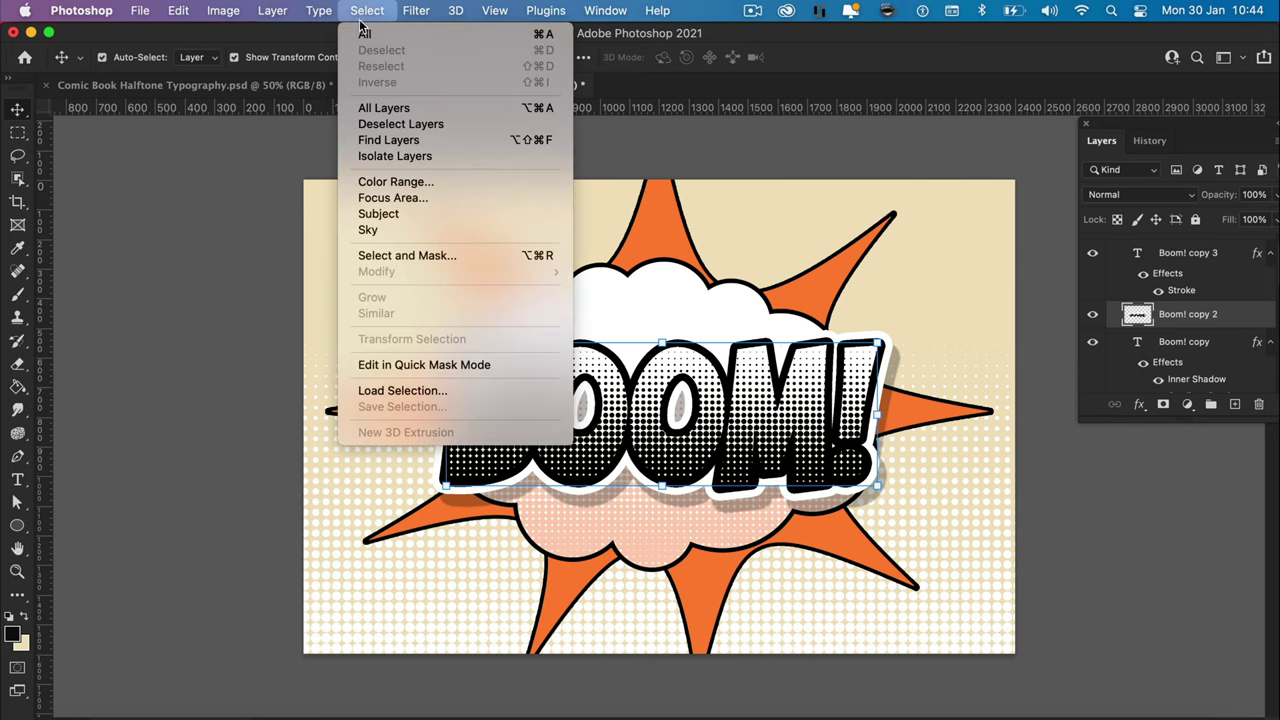
click(394, 182)
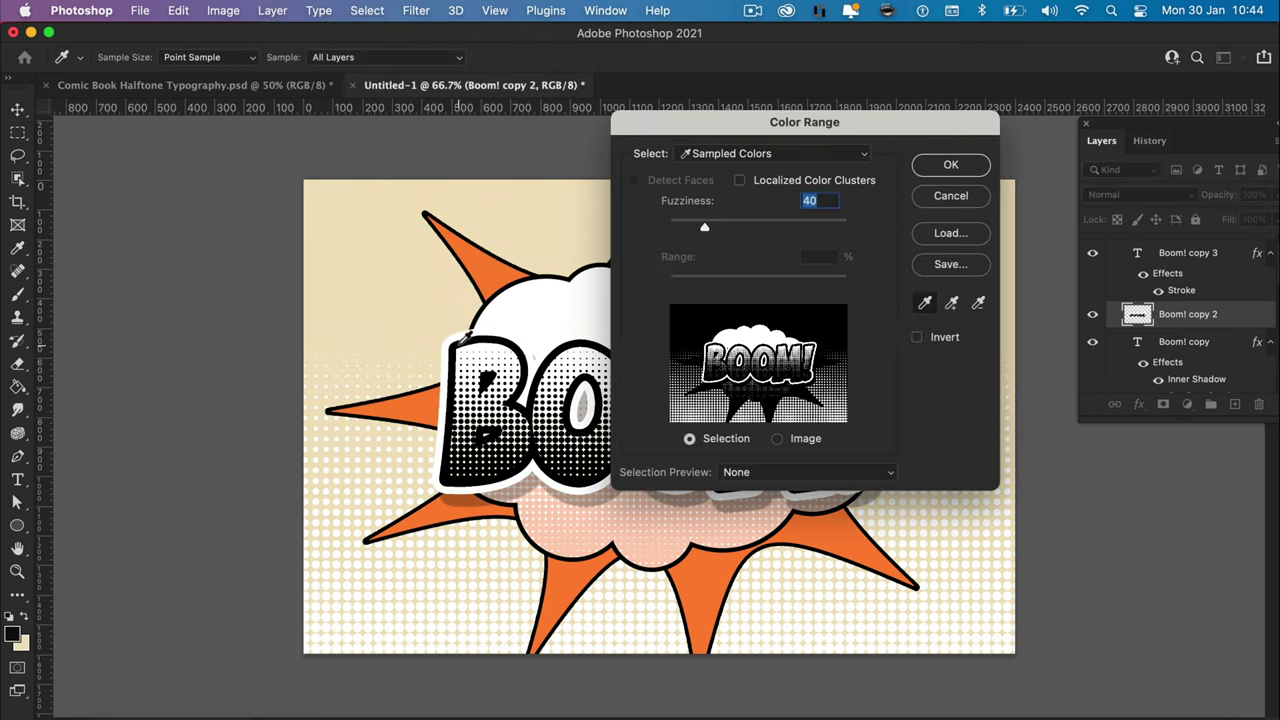
click(466, 348)
click(951, 166)
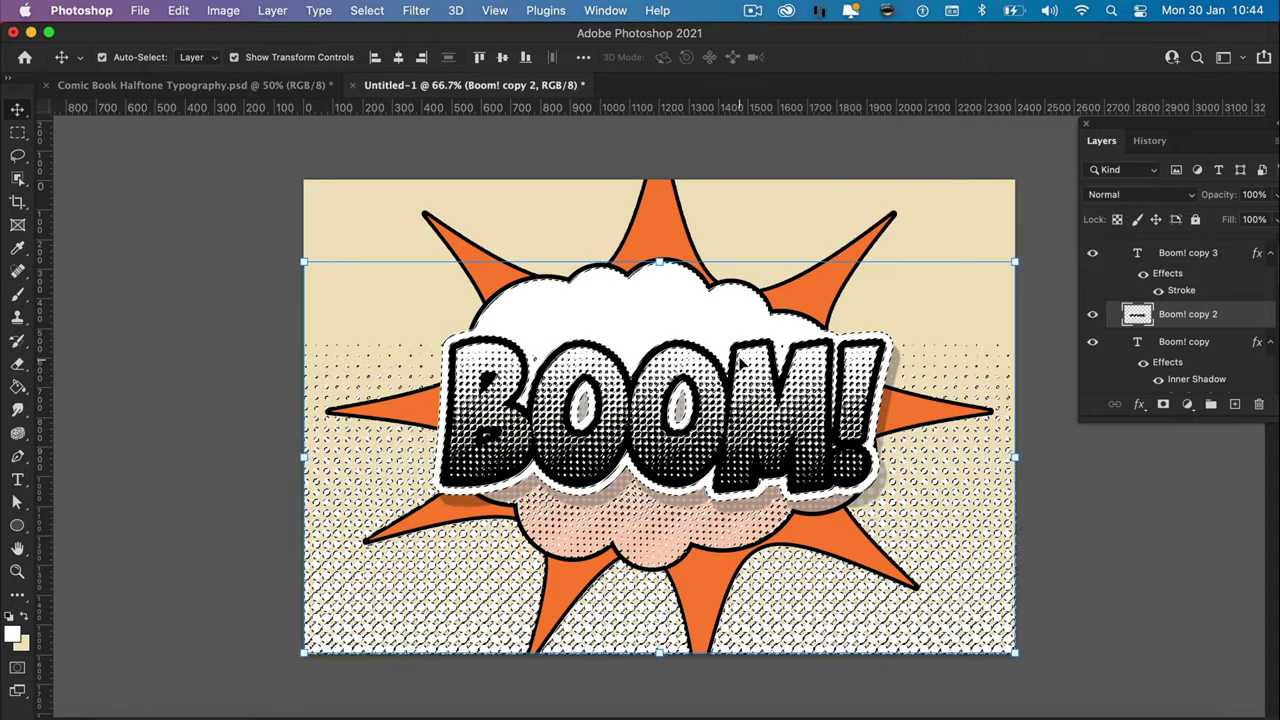
key(Delete)
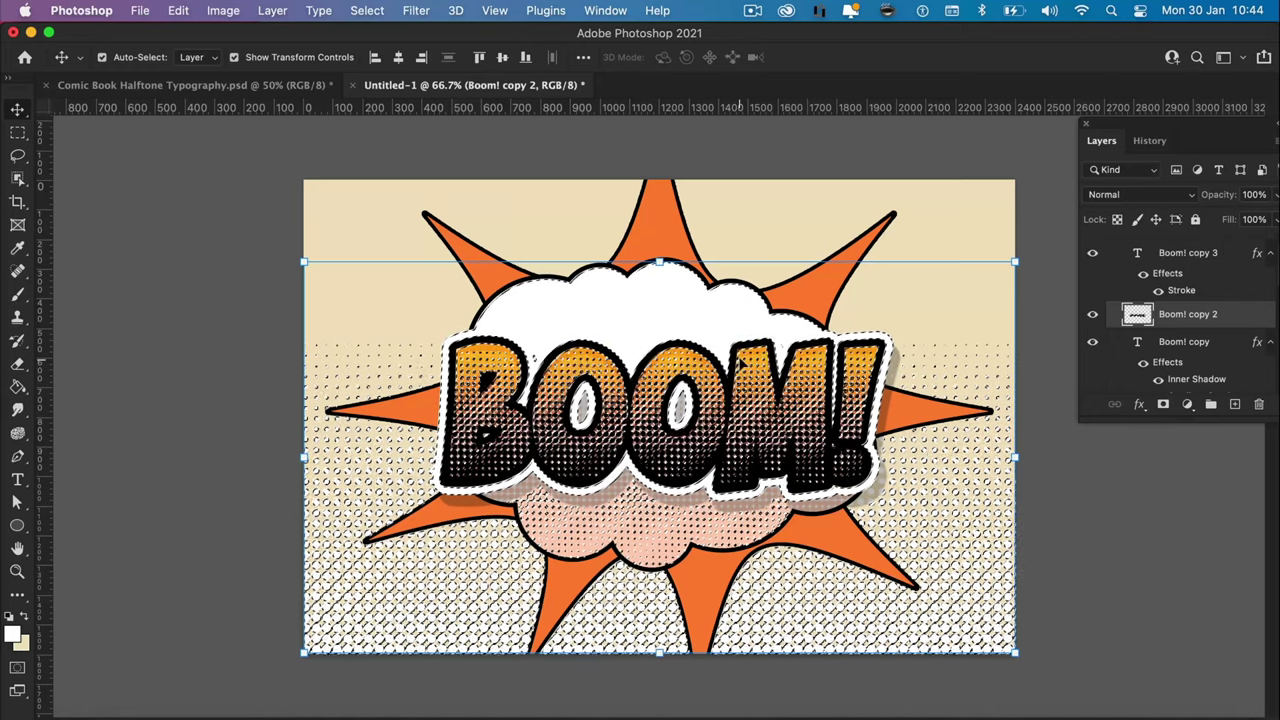
key(super+d)
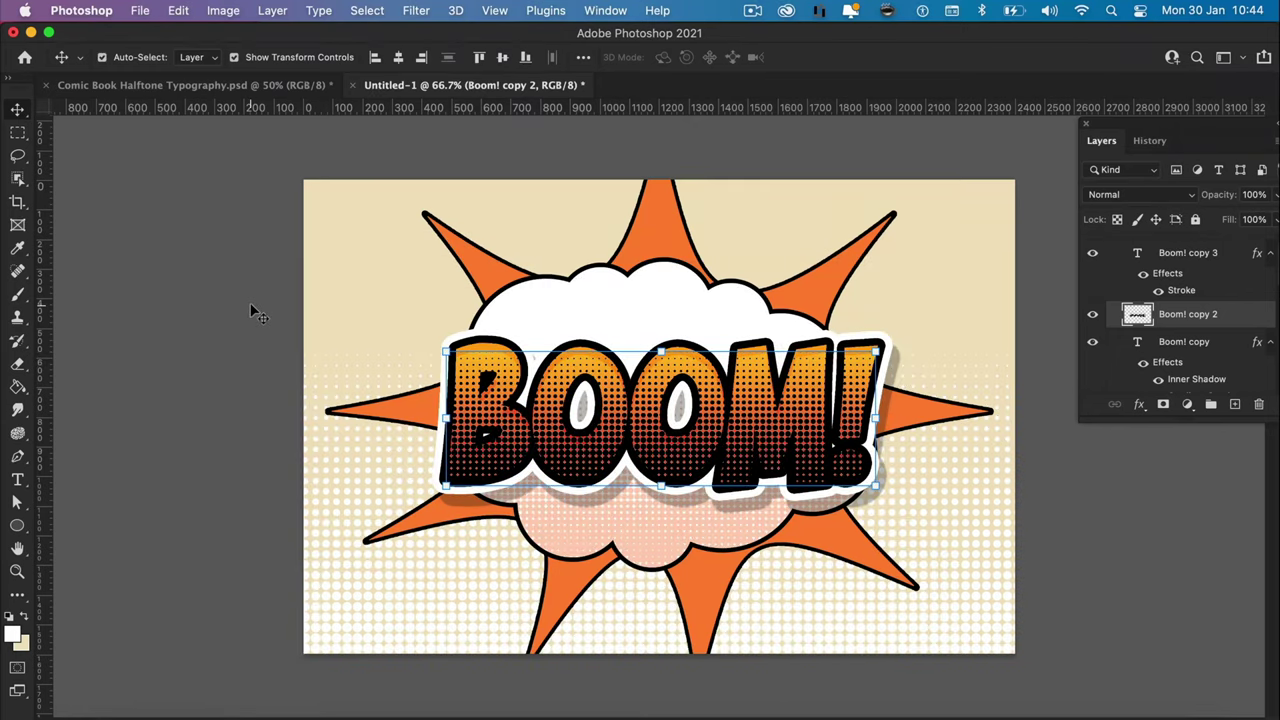
Step: Add a bright red (#ff3232) Color Overlay to the Boom! copy 2 halftone layer
right_click(1180, 316)
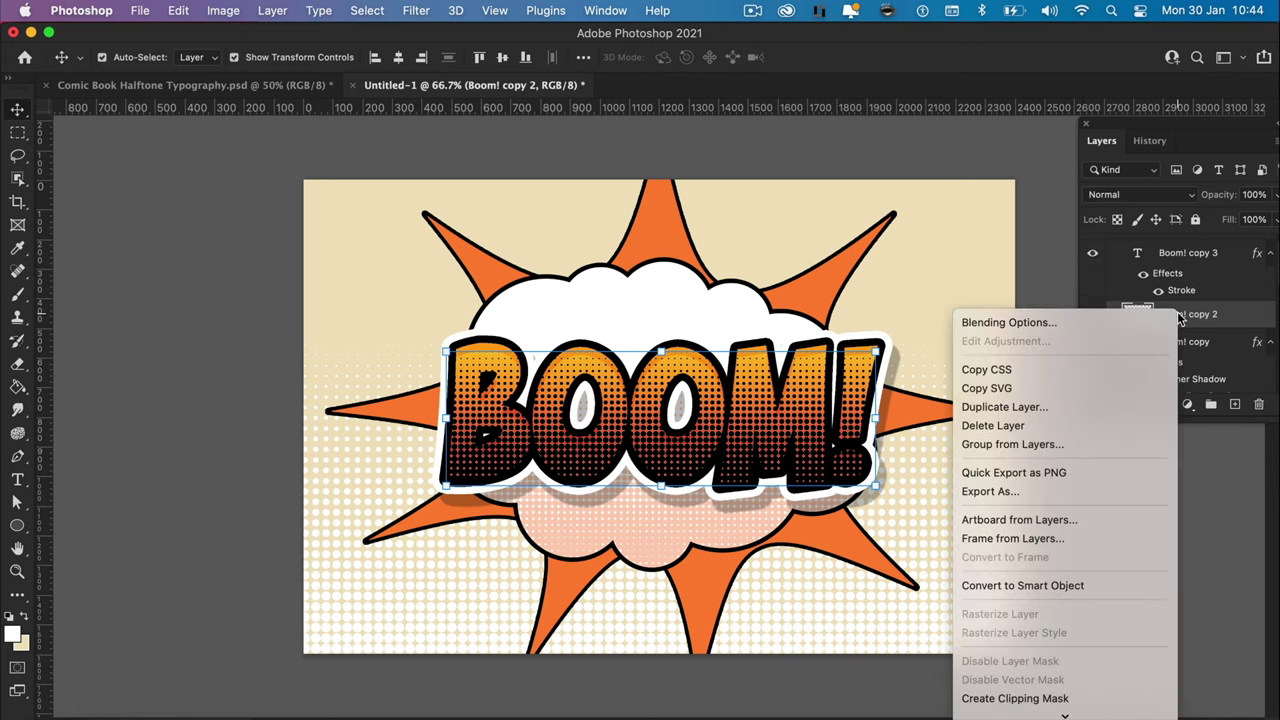
click(1086, 319)
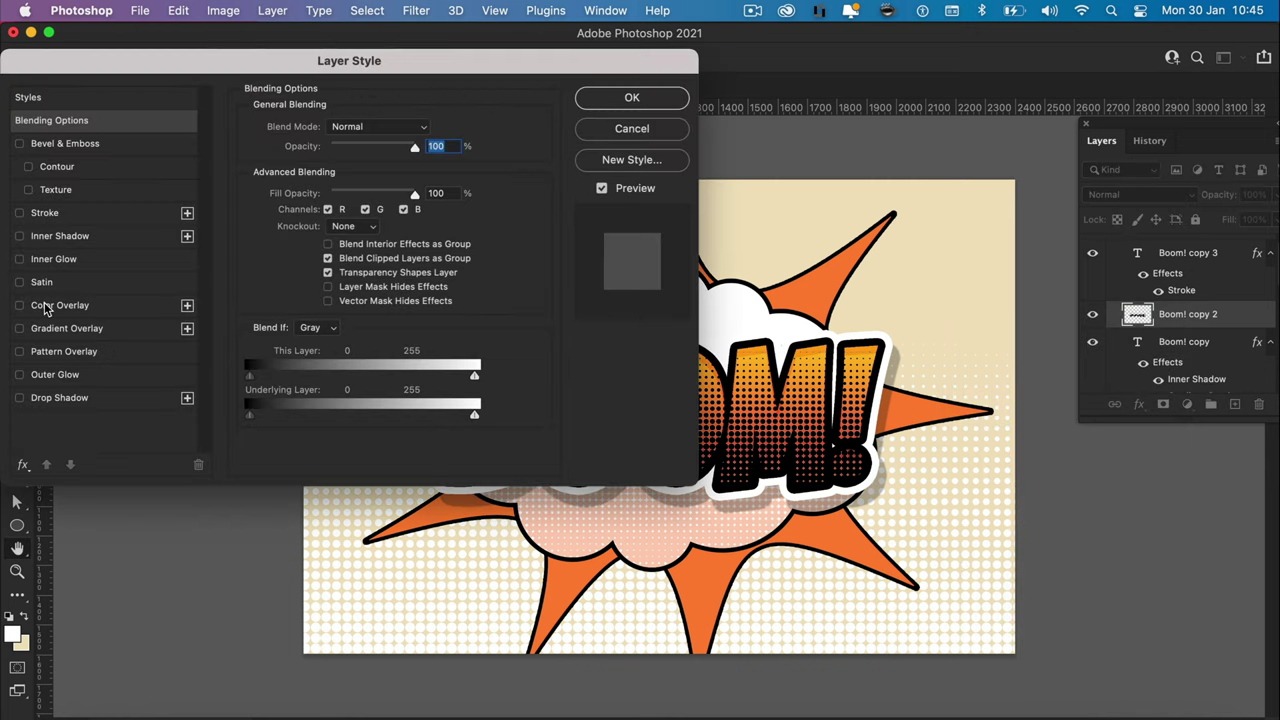
click(58, 305)
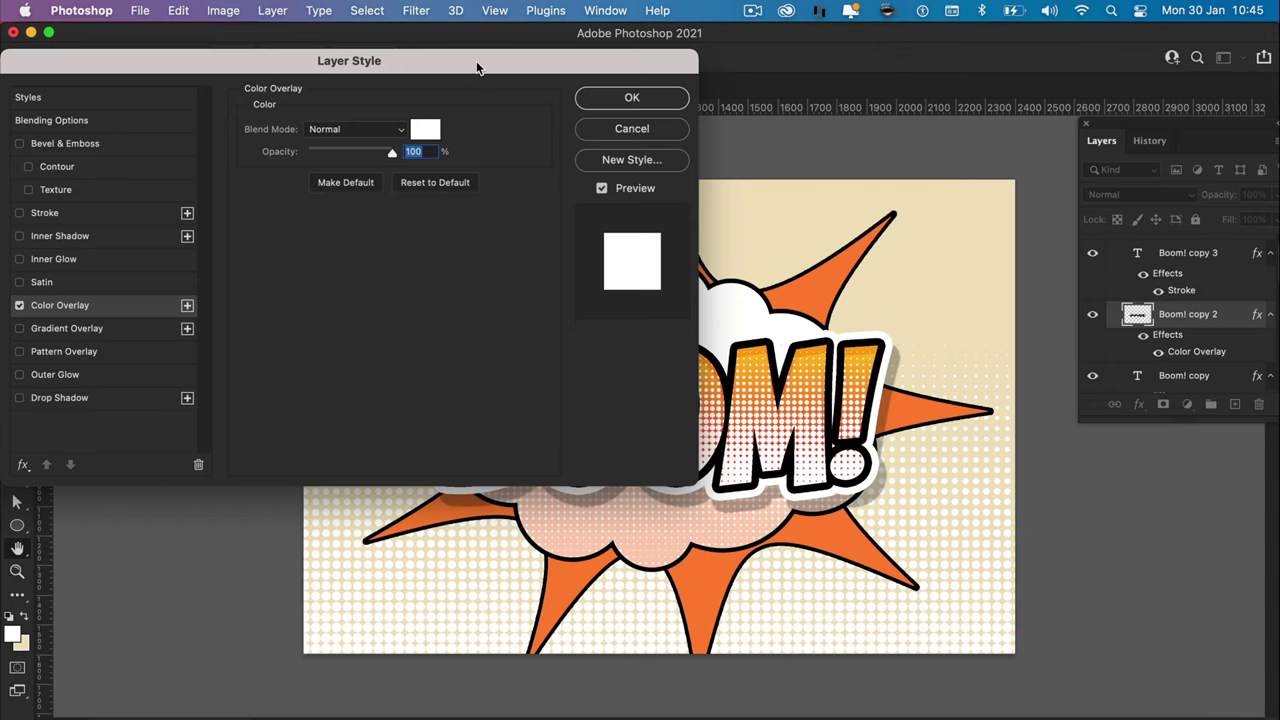
drag(477, 67, 150, 65)
click(106, 134)
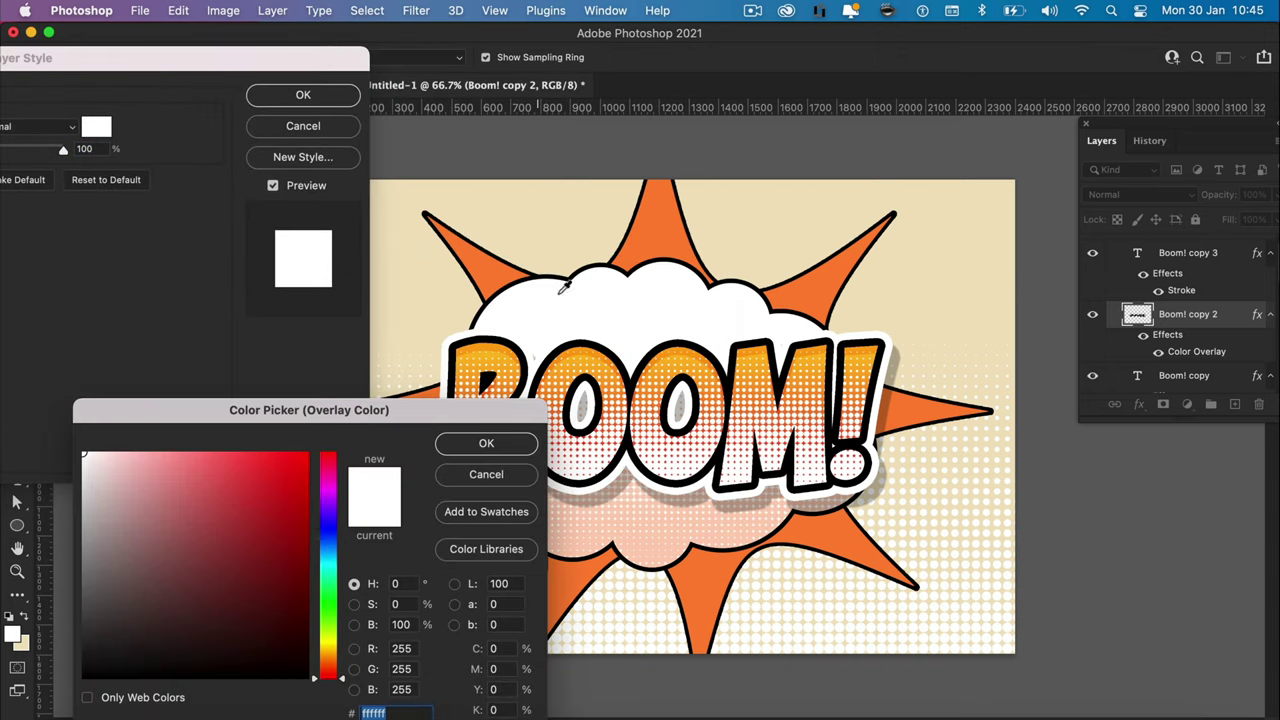
click(579, 429)
click(250, 452)
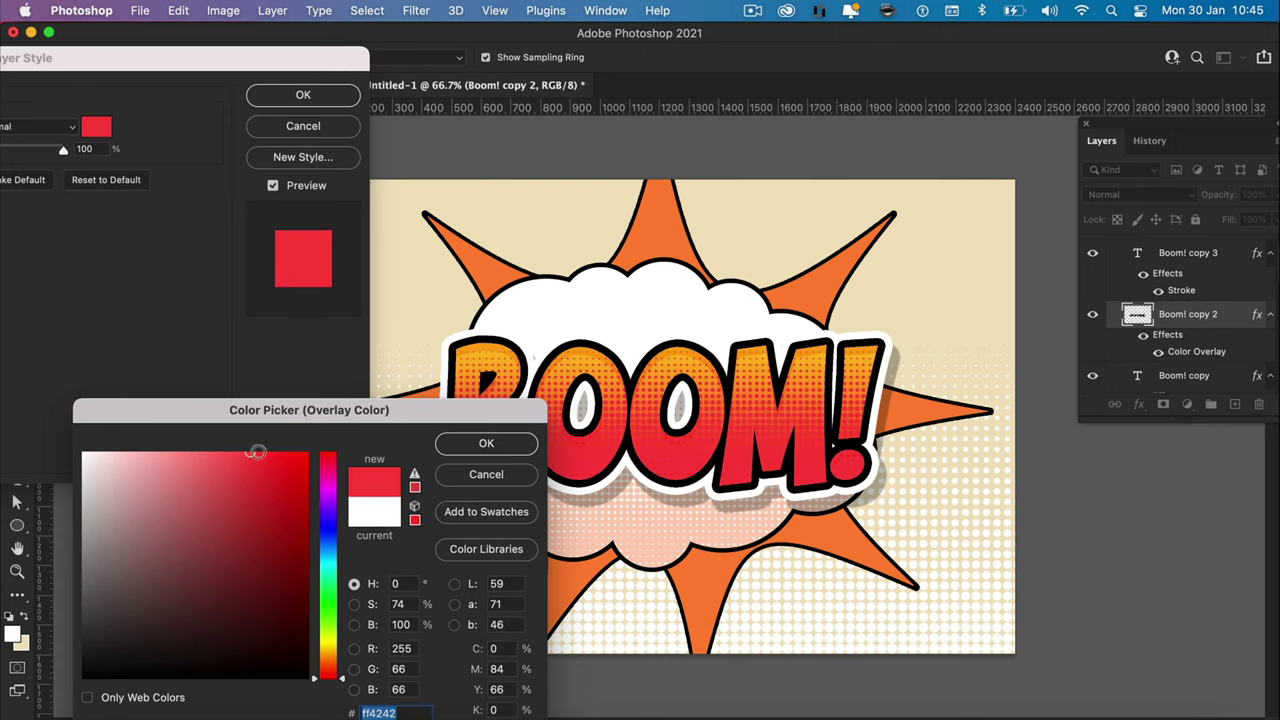
drag(250, 445, 264, 446)
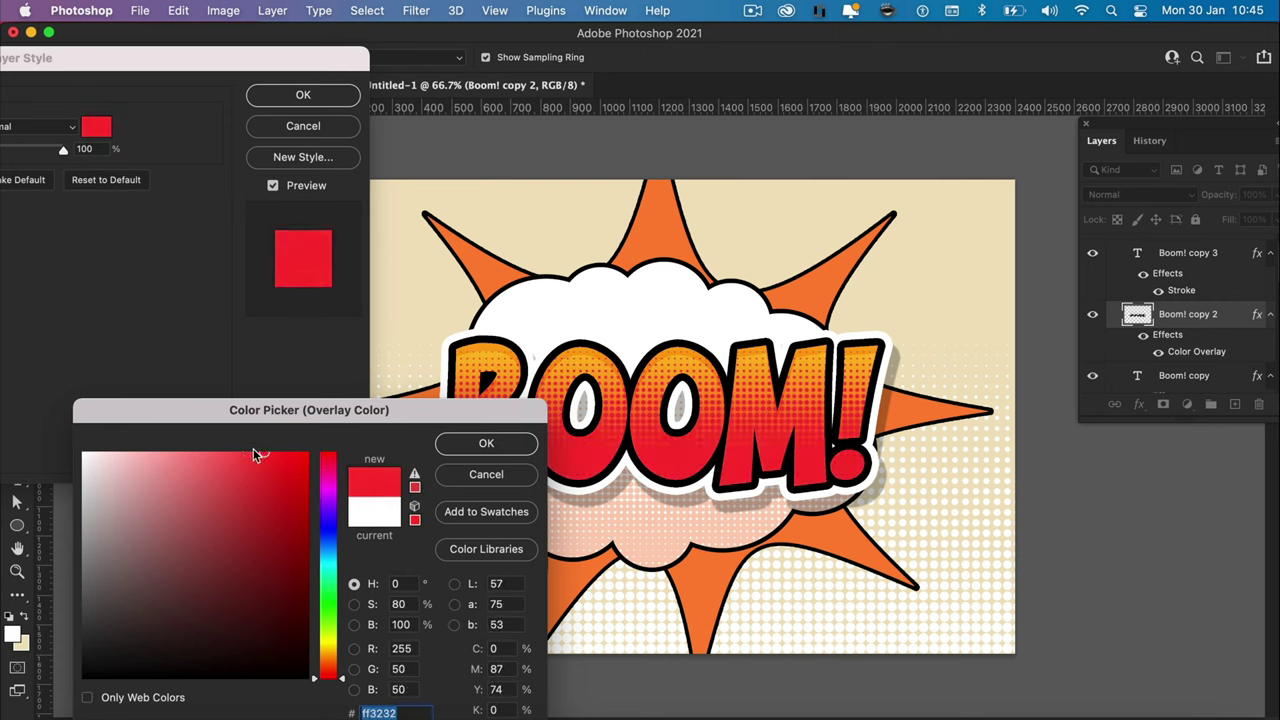
click(250, 452)
click(485, 443)
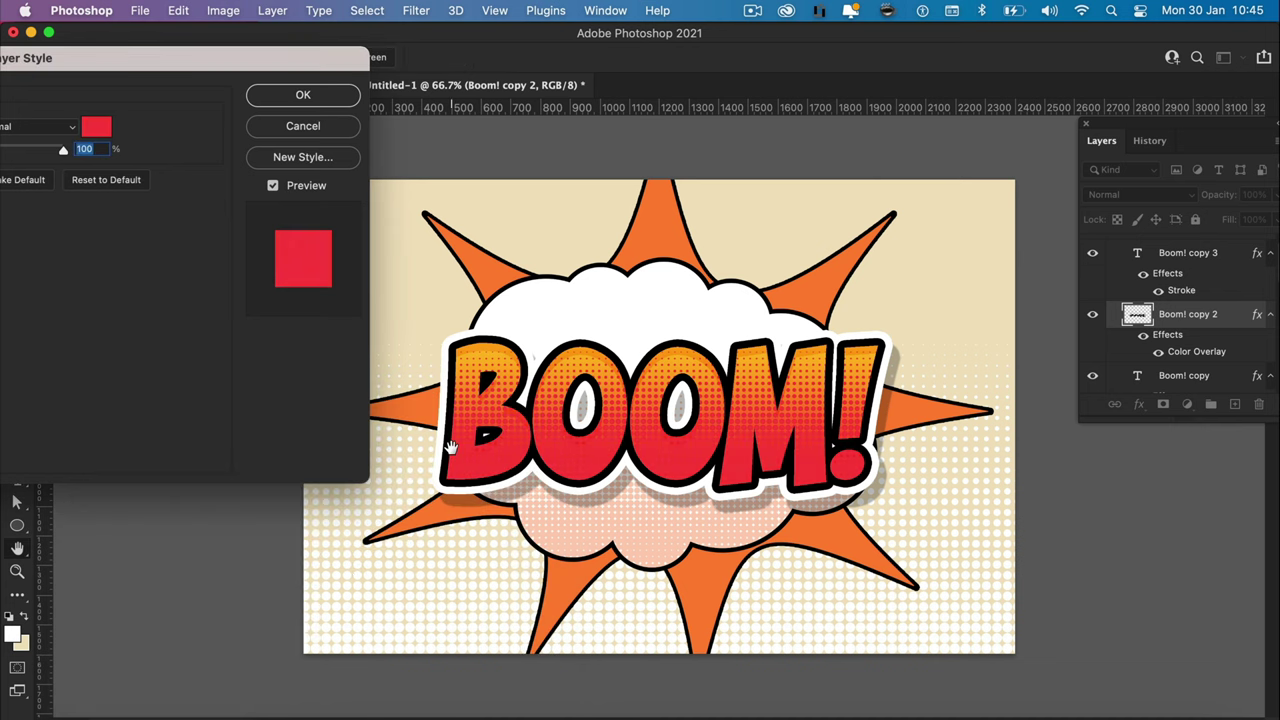
click(321, 92)
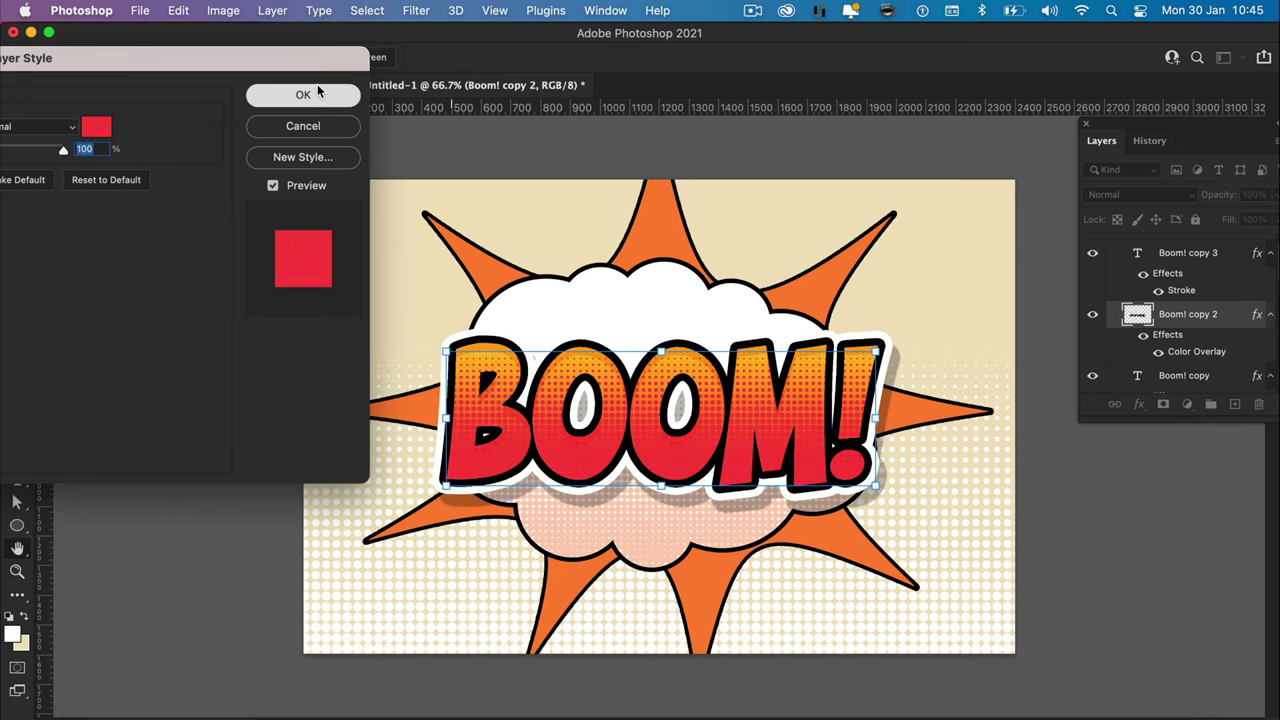
Step: Set Boom! copy 2's opacity to 70%
click(1255, 196)
text(70)
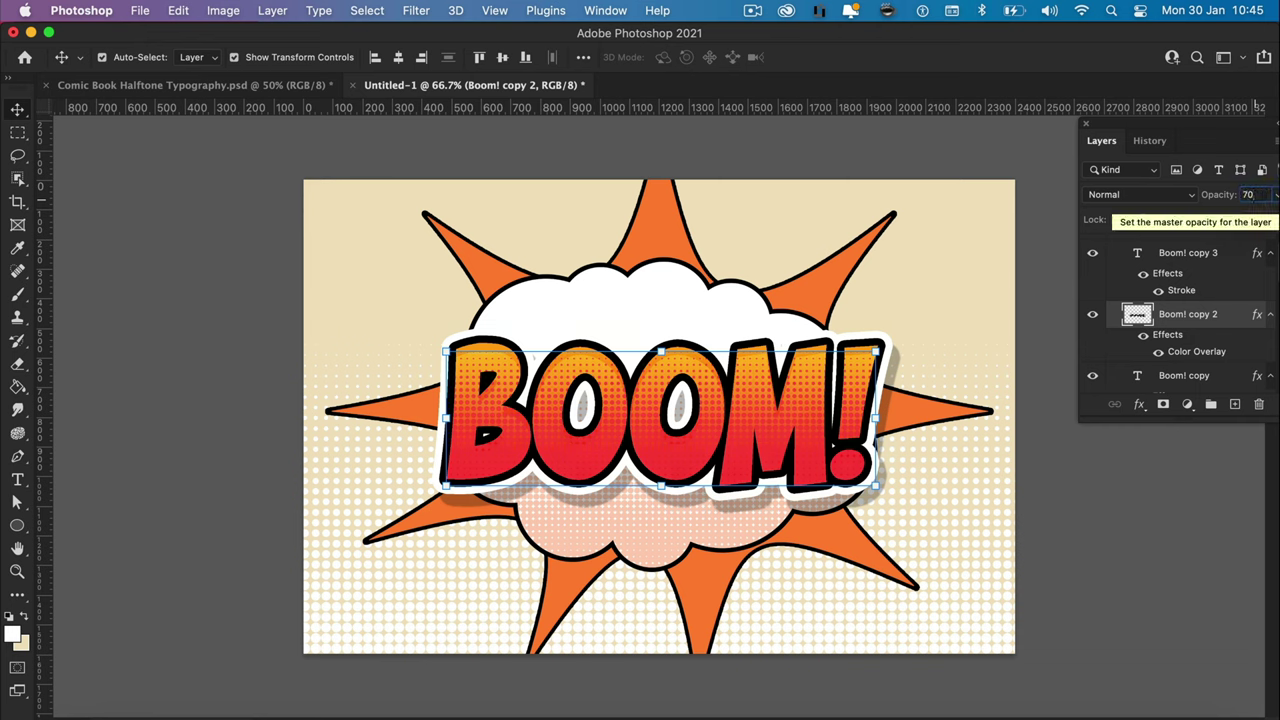
click(274, 451)
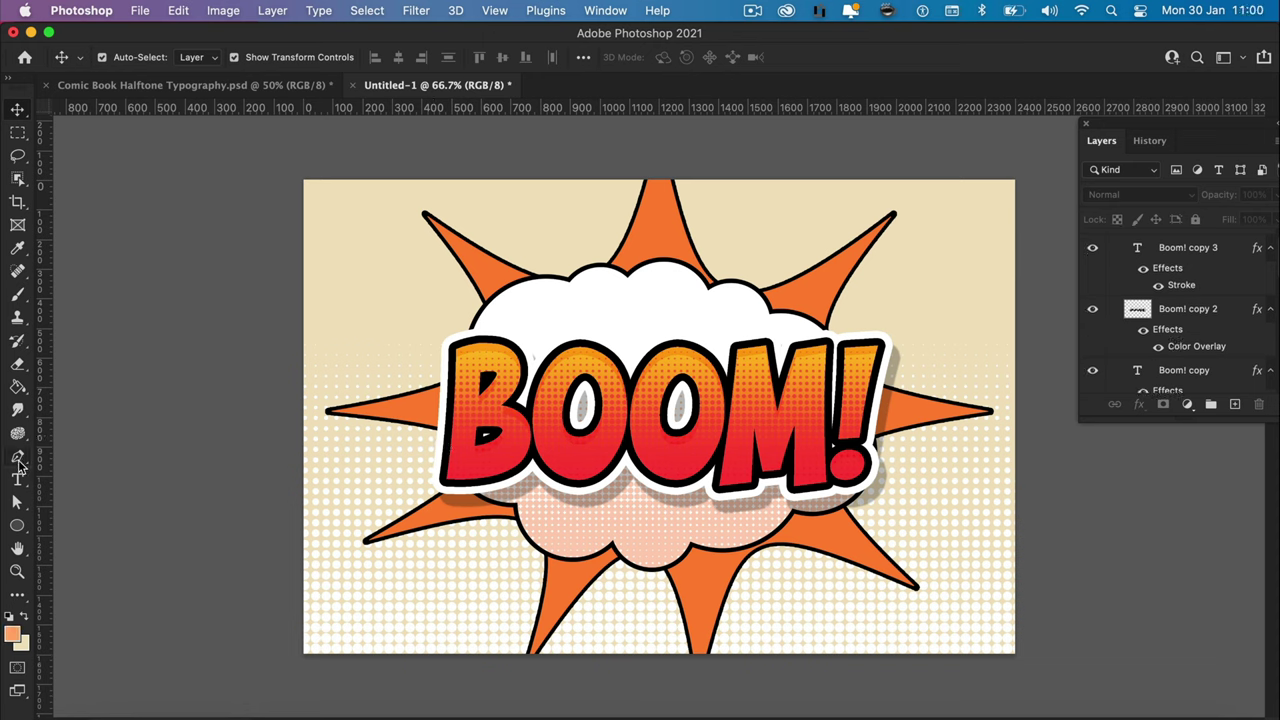
Step: Draw a thin orange triangle ray beside the burst's upper-left spike with the Pen tool
click(18, 459)
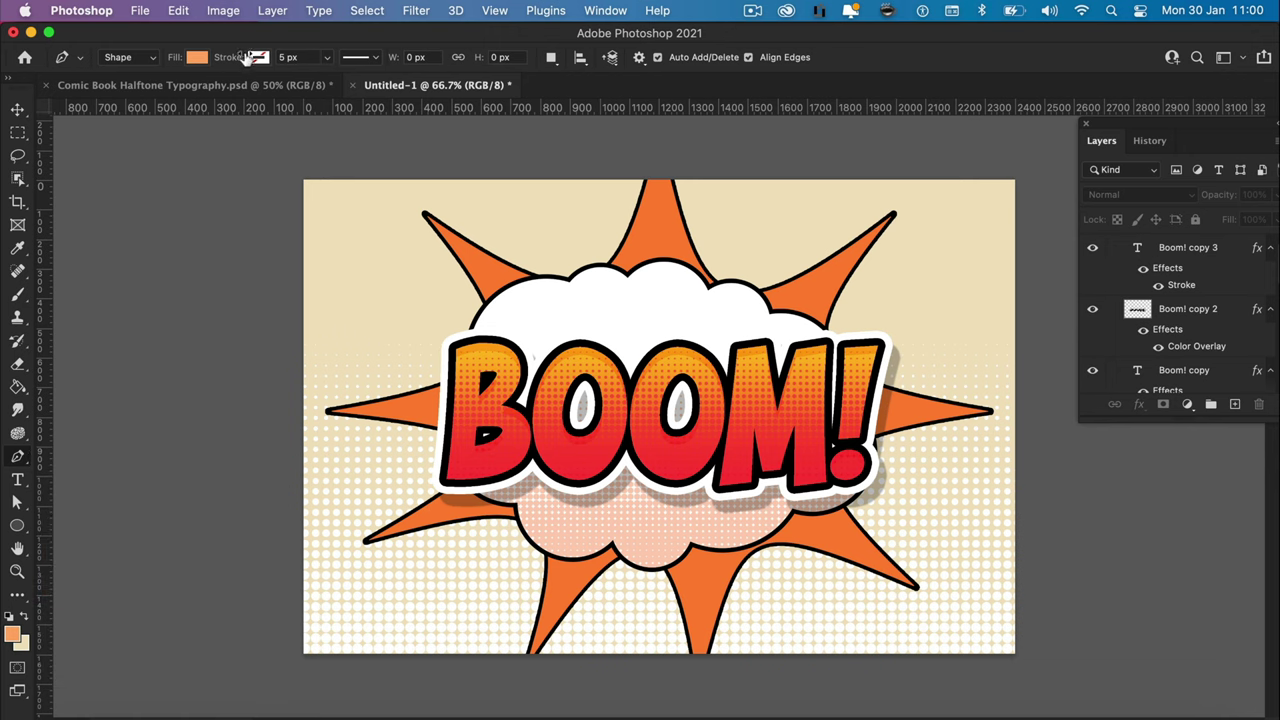
click(344, 302)
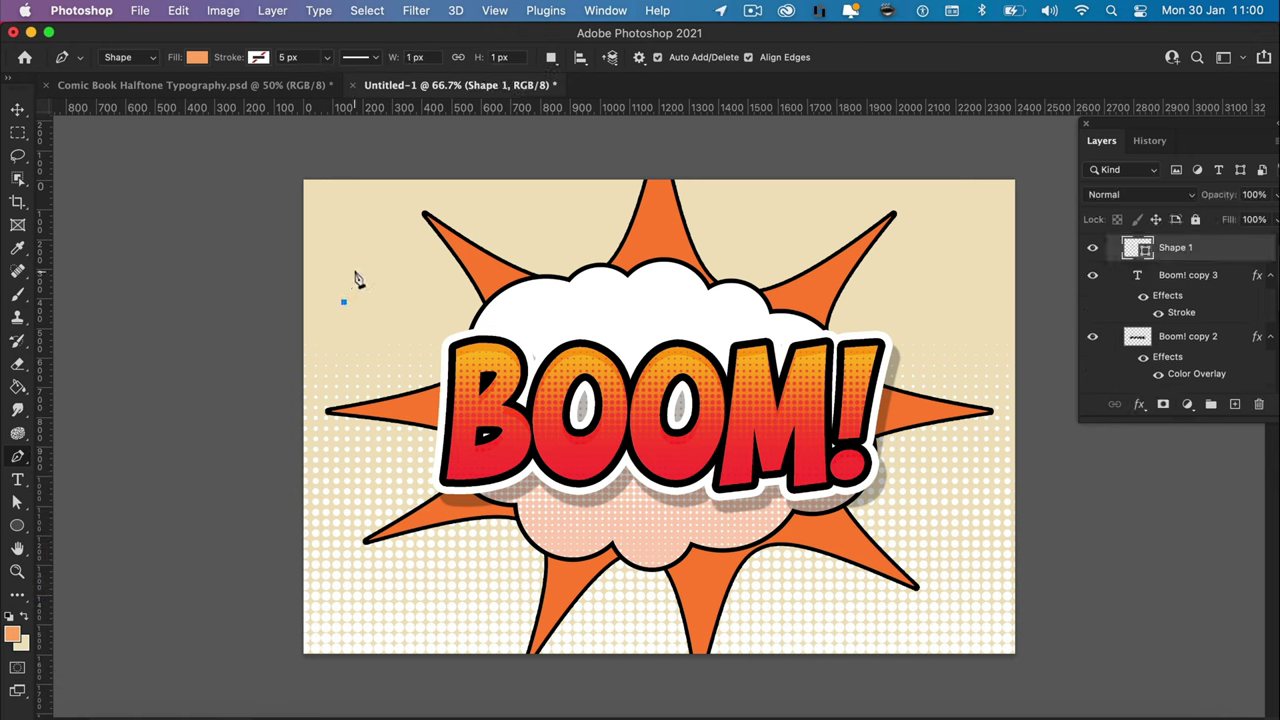
click(353, 278)
click(414, 342)
click(344, 302)
click(17, 109)
click(63, 450)
Step: Draw a second triangle ray above the first and shift the lower one up and right
click(17, 456)
click(369, 250)
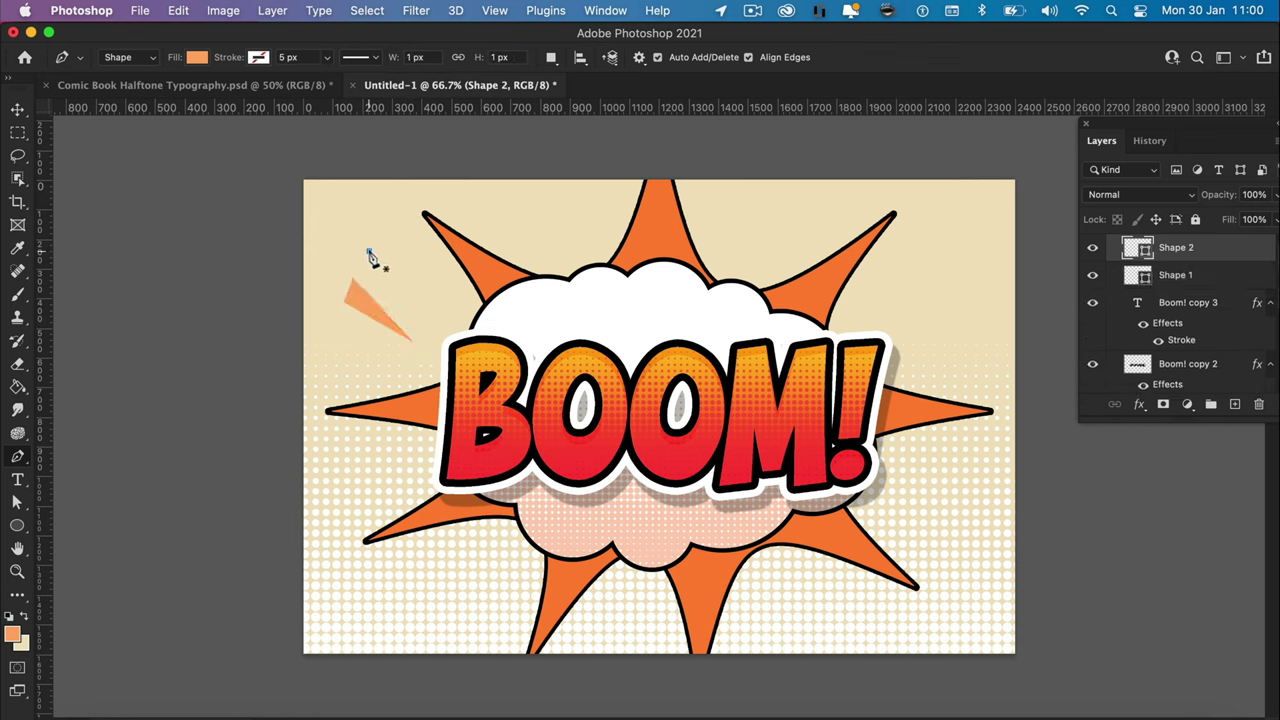
click(374, 232)
click(427, 305)
click(371, 254)
click(17, 109)
click(174, 295)
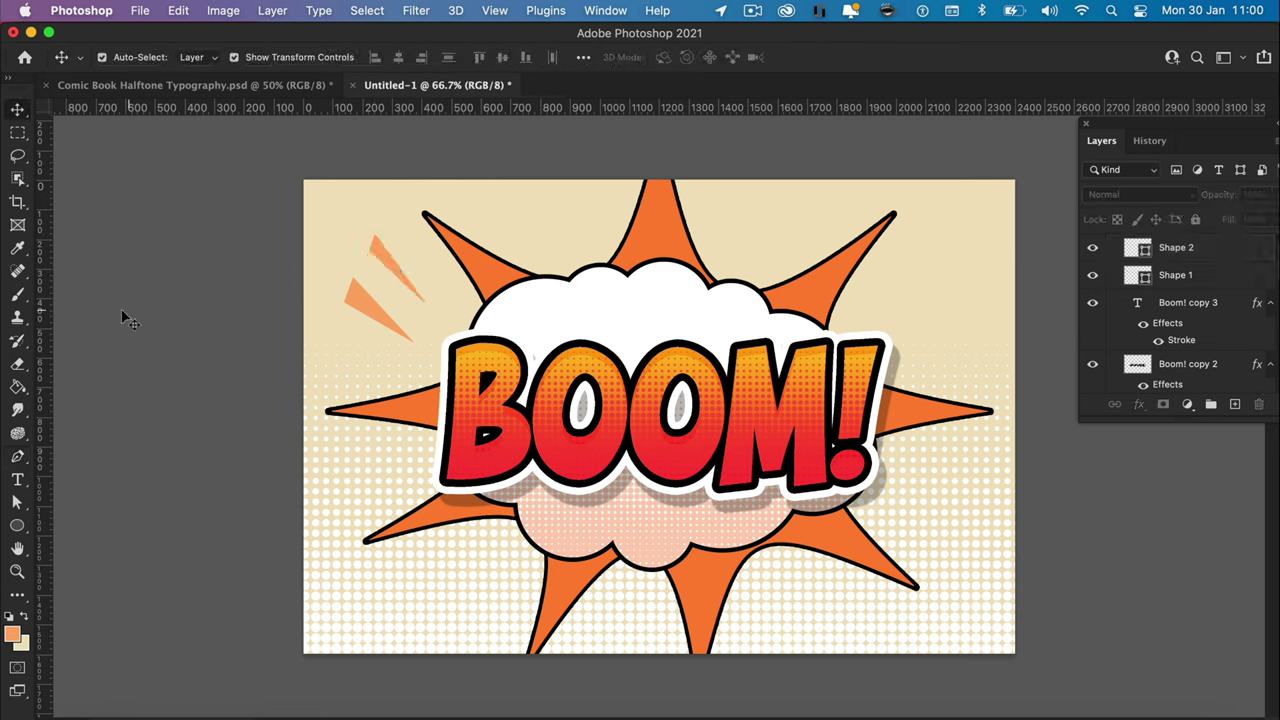
drag(374, 322, 383, 314)
click(255, 374)
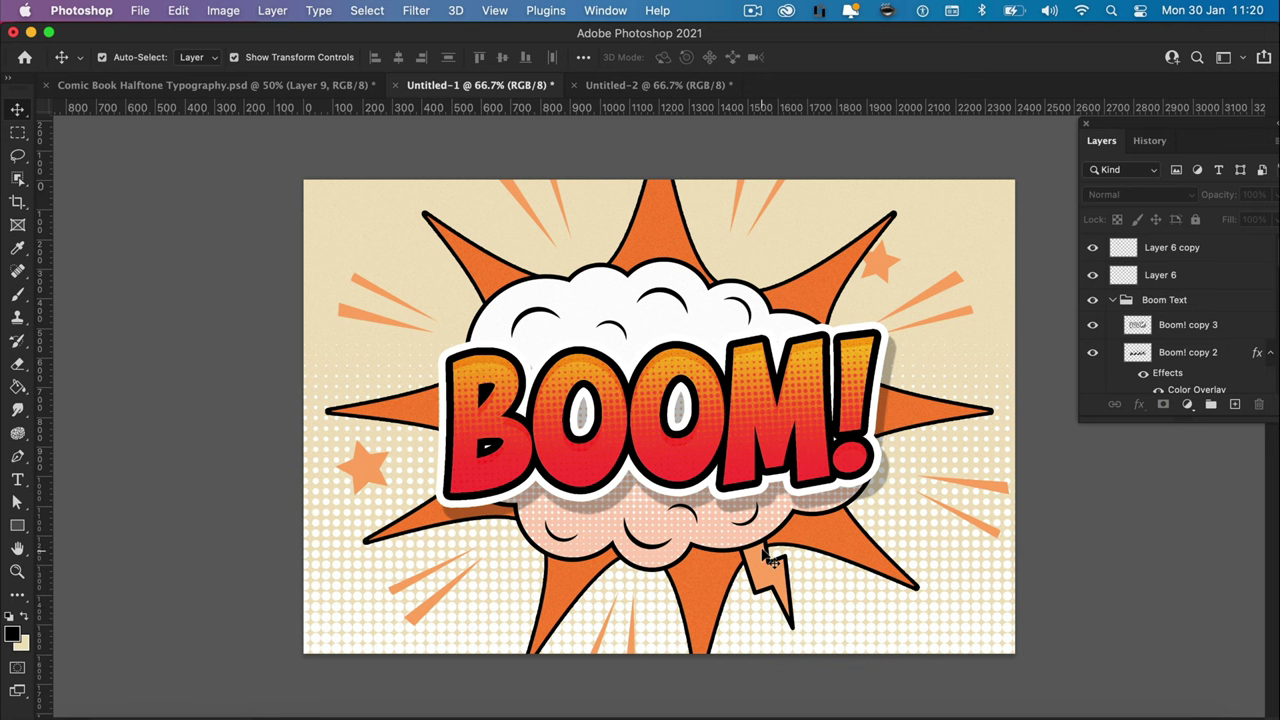
Step: Select the starburst Layer 2, go to Filter > Noise, and check the grainy texture at 200% and 100% zoom
key(super+equal)
key(super+equal)
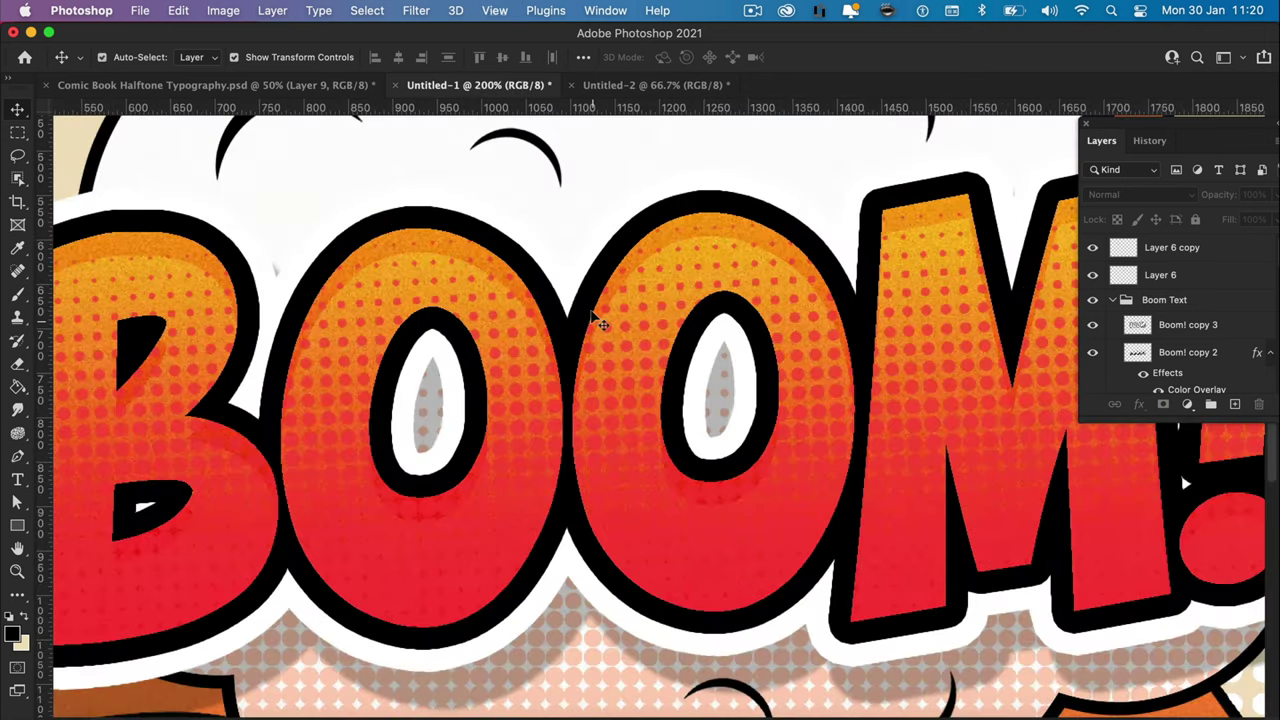
key(super+minus)
key(super+minus)
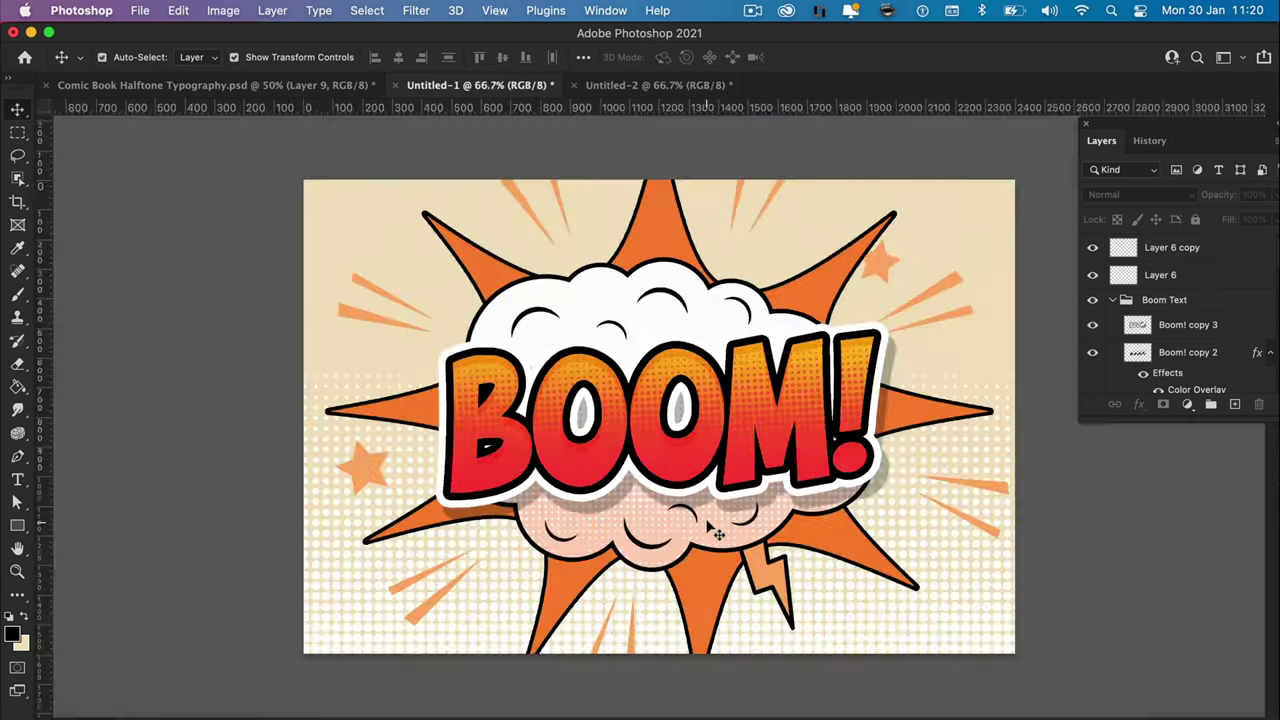
click(651, 202)
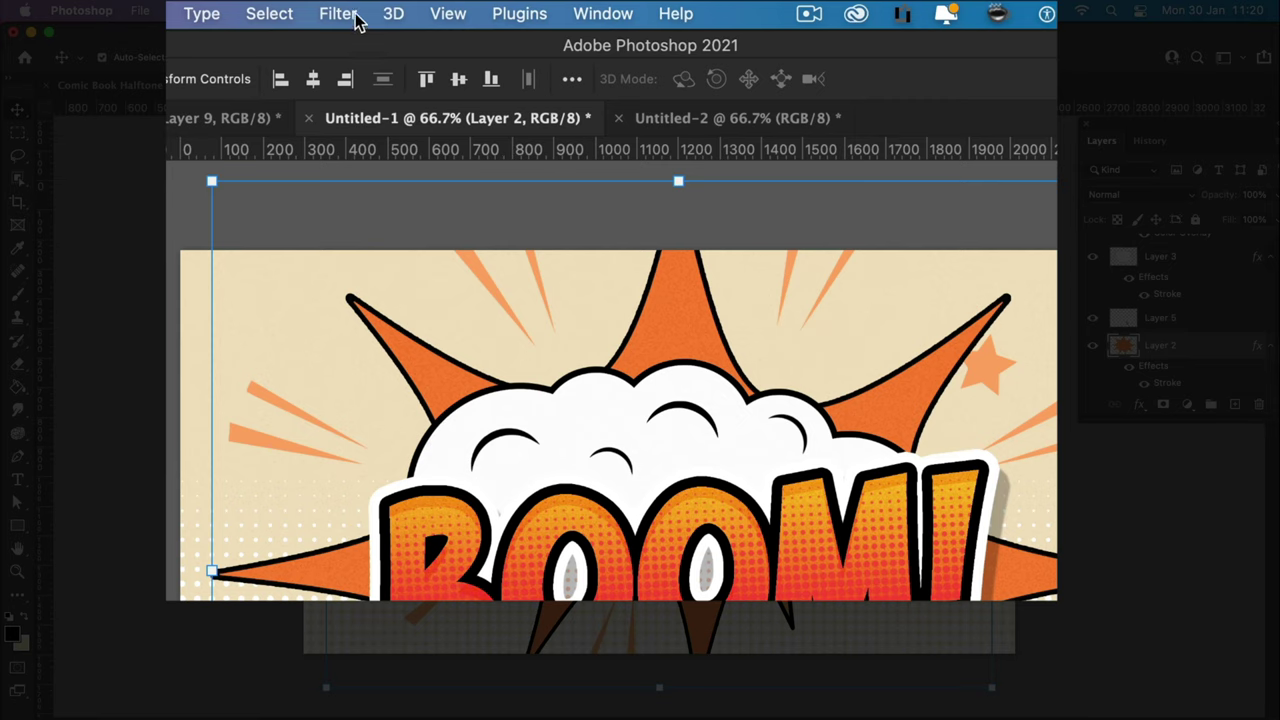
click(423, 11)
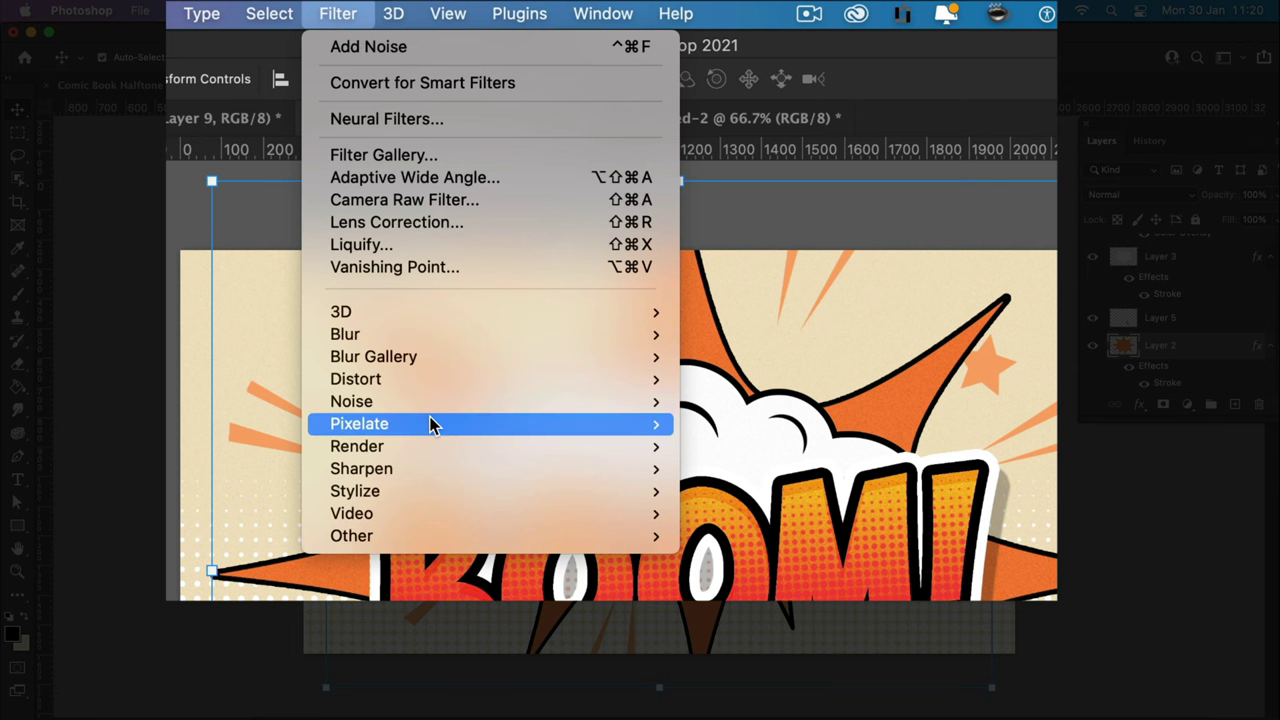
mouse_move(455, 405)
click(220, 430)
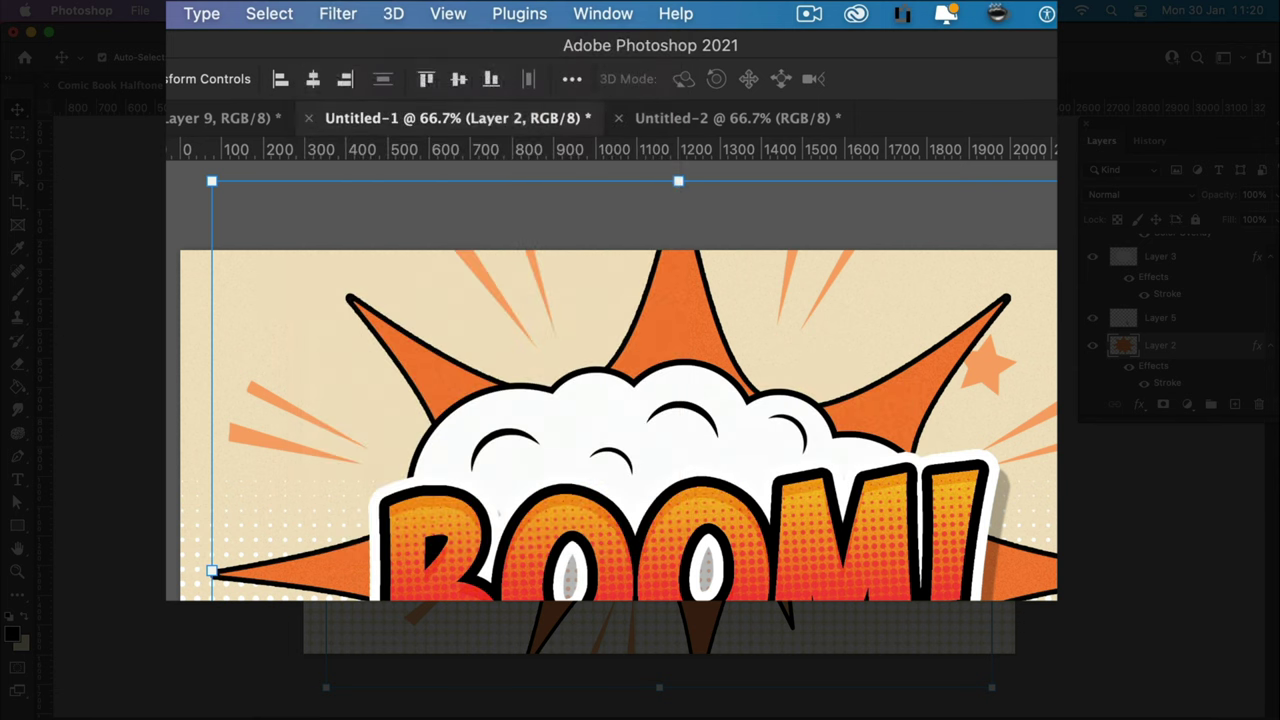
click(183, 505)
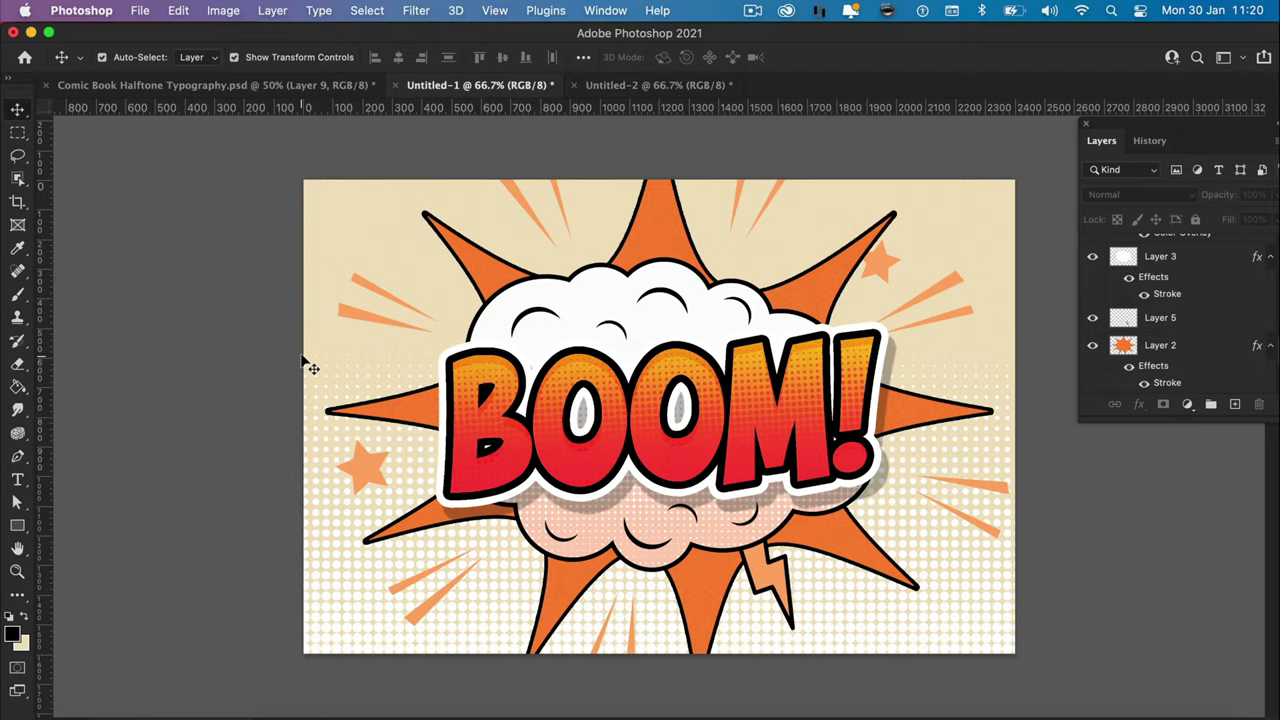
key(super+1)
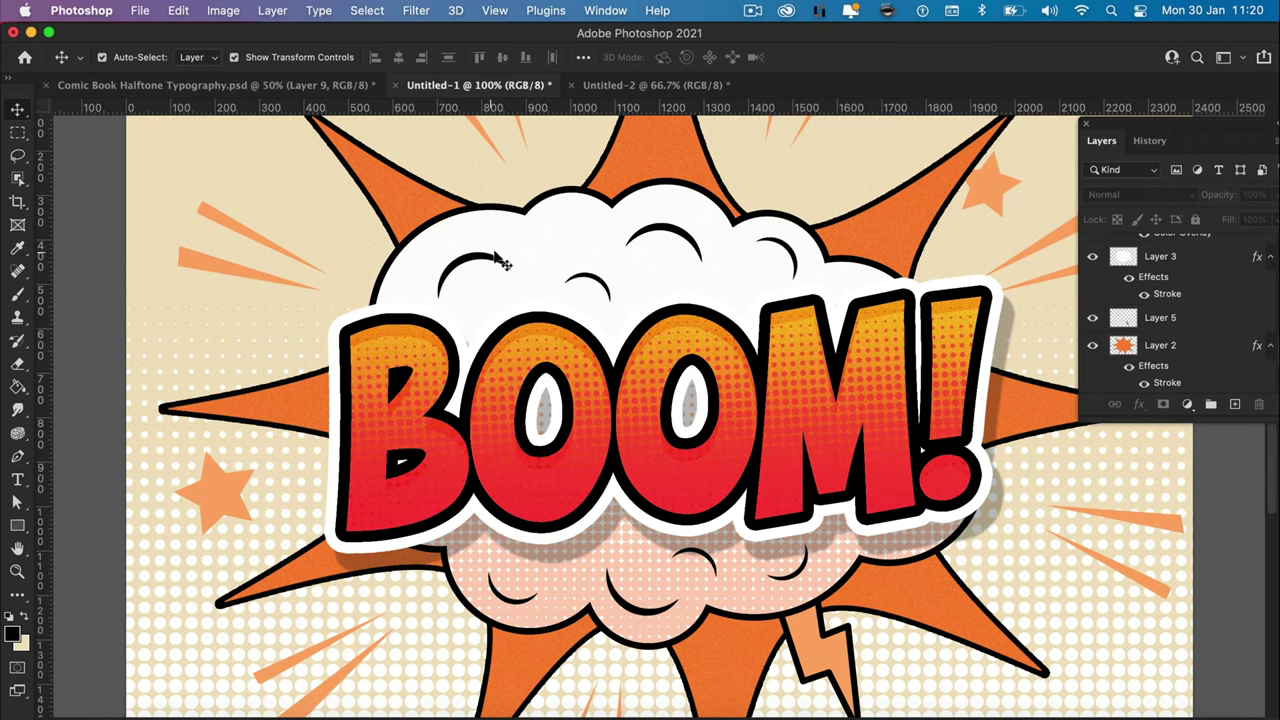
key(super+minus)
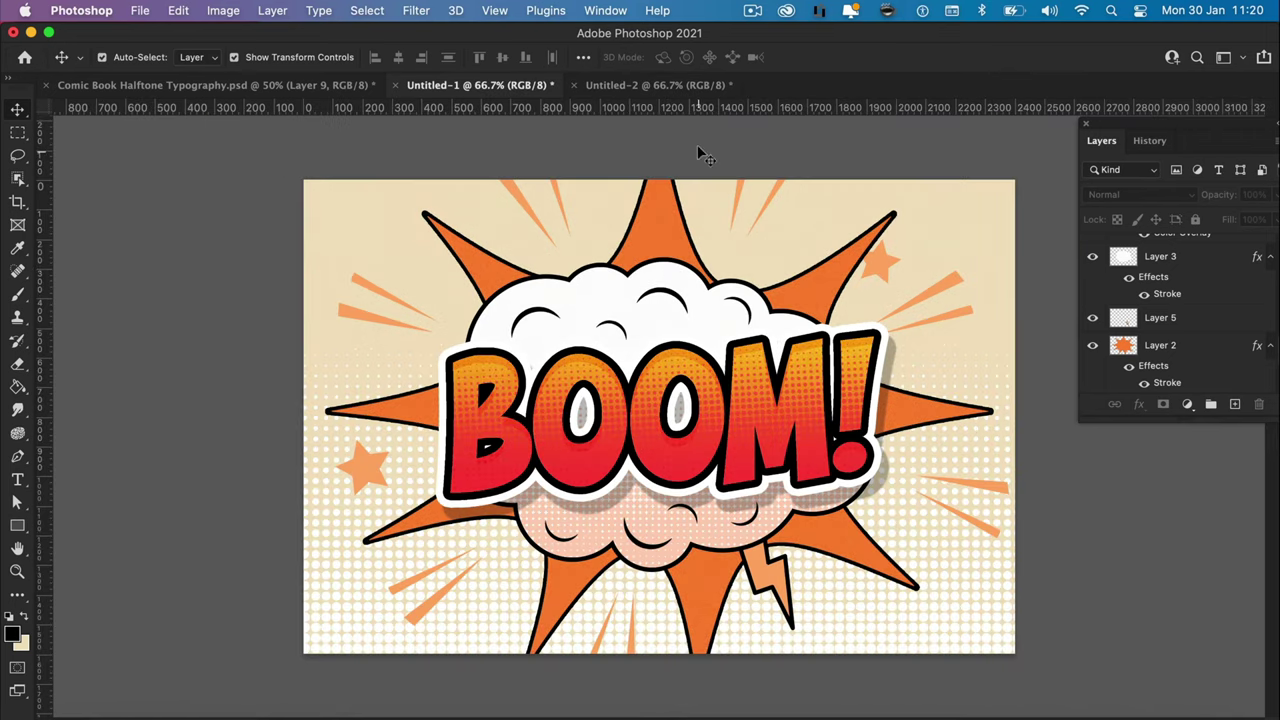
Step: In Untitled-2, pick the Pen tool, zoom to 100% and adjust the guides for the crescent
click(650, 88)
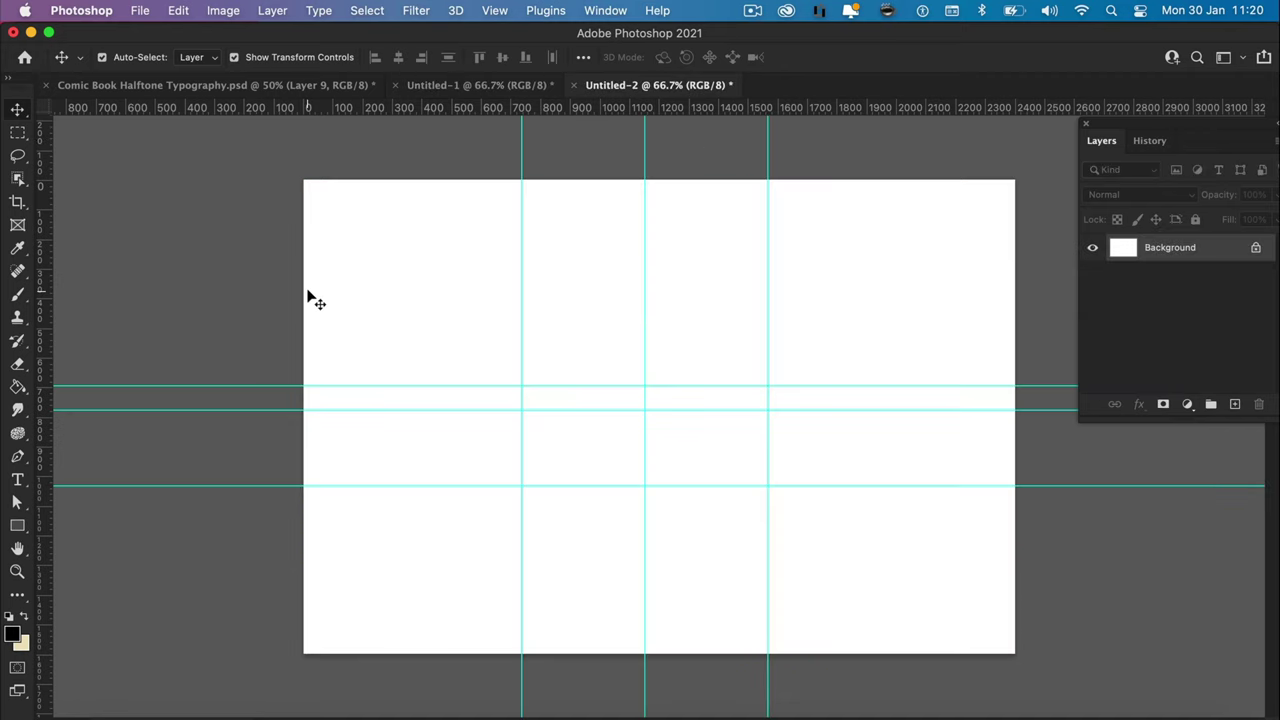
click(17, 457)
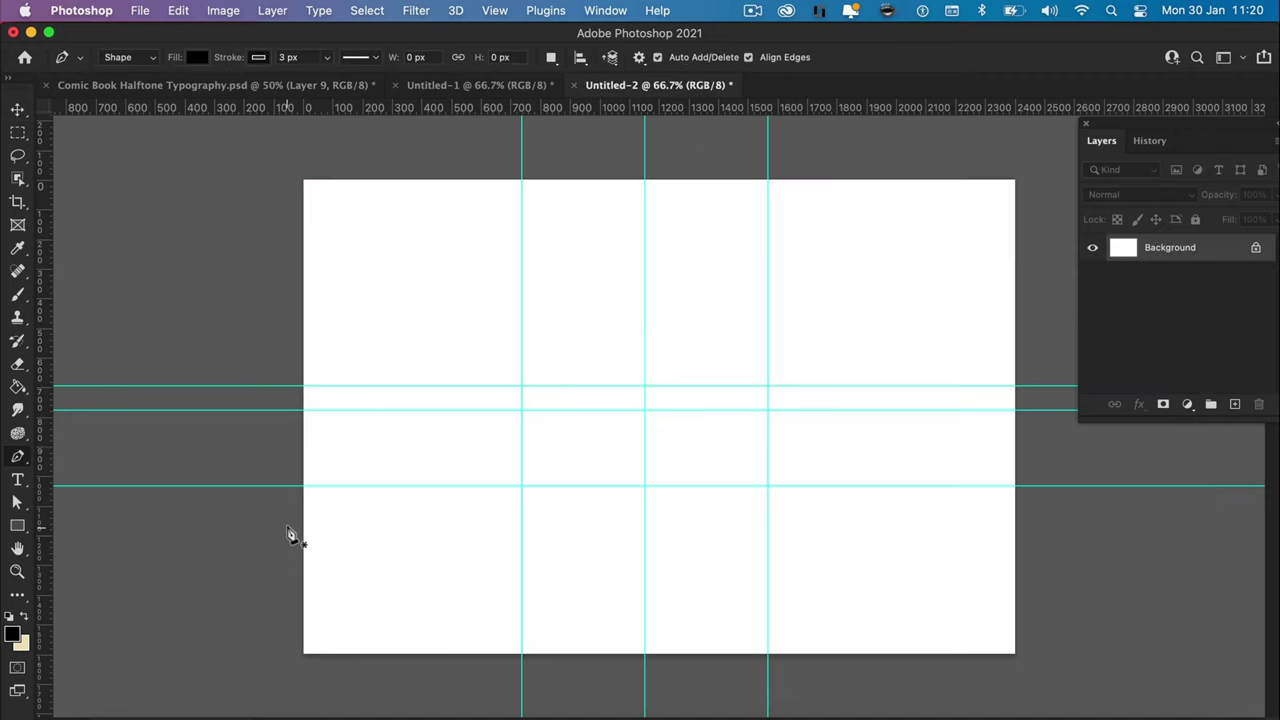
key(super+plus)
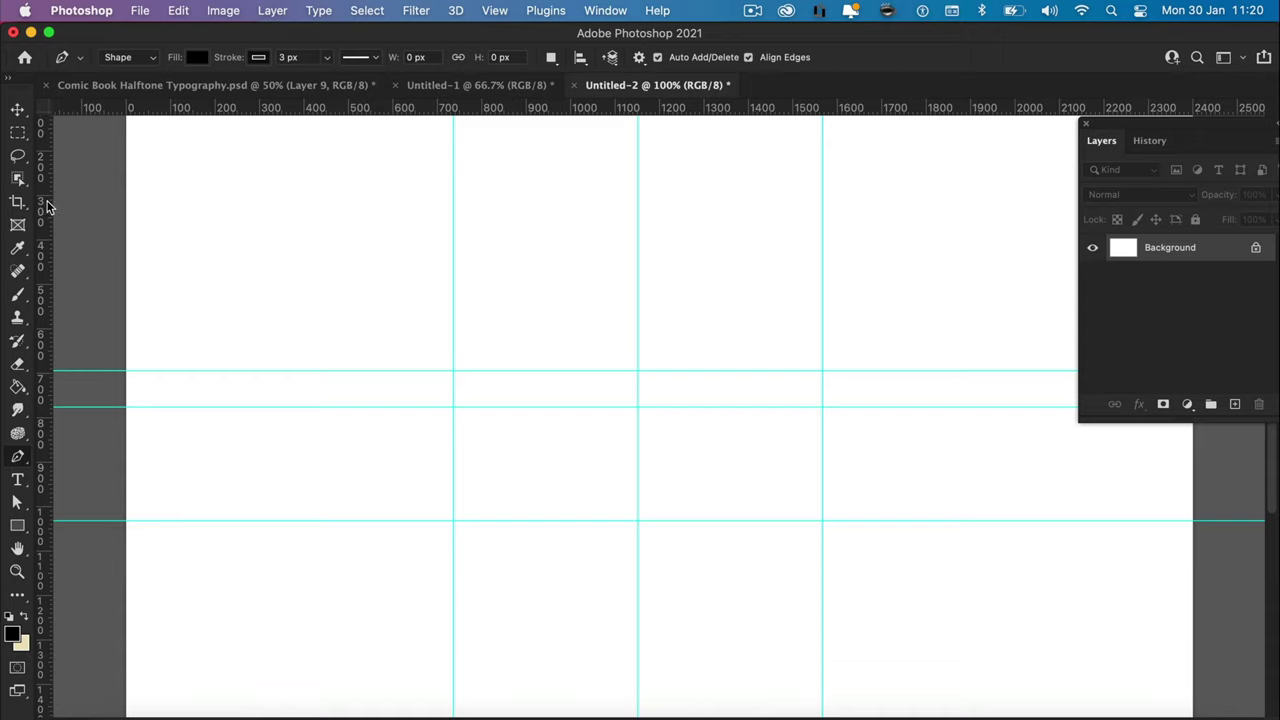
mouse_move(47, 206)
mouse_down()
mouse_move(80, 200)
mouse_move(46, 210)
mouse_up()
drag(317, 118, 358, 102)
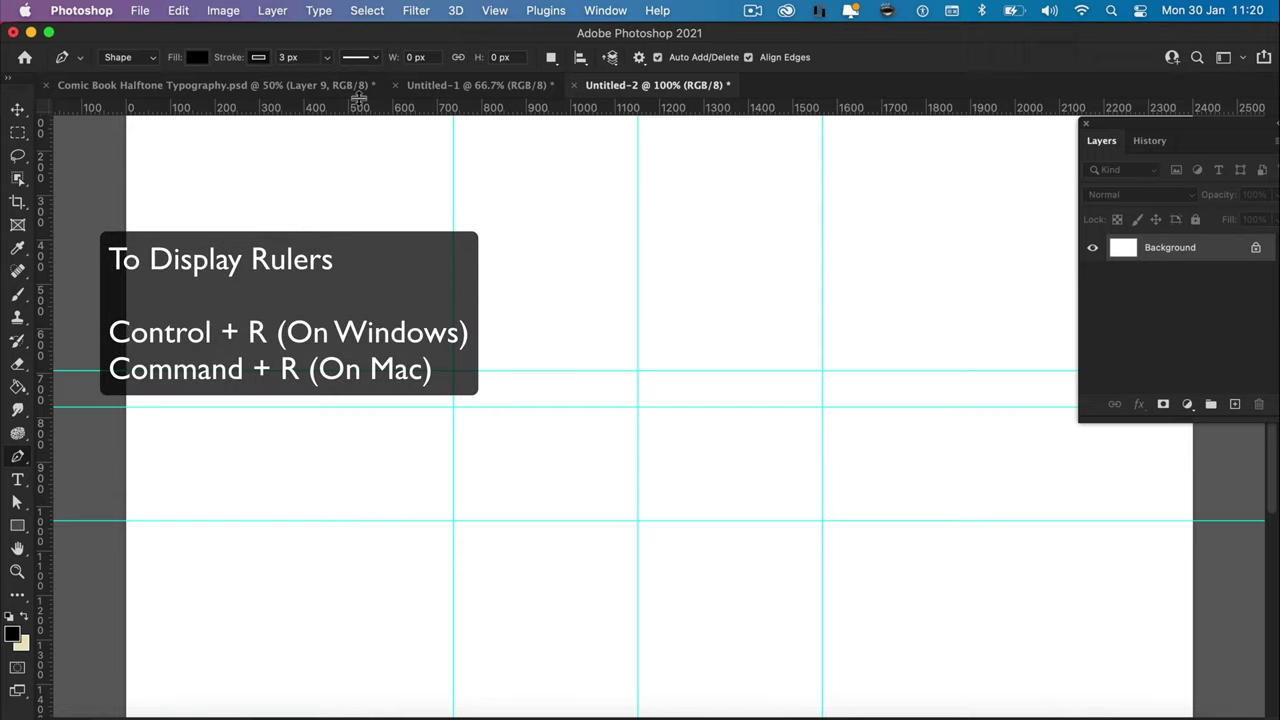
Step: Draw a black crescent arc through the lower-left, top-centre and lower-right guide crossings with a curved inner edge
click(454, 521)
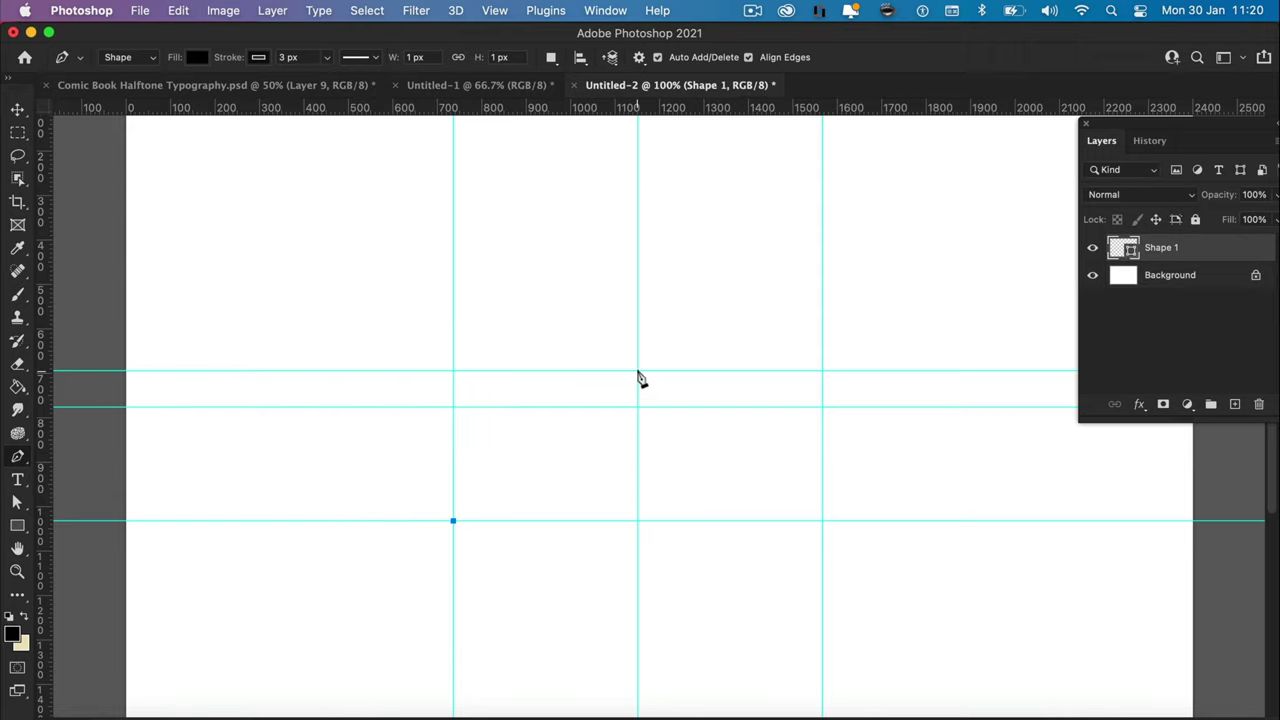
click(637, 372)
drag(646, 374, 790, 372)
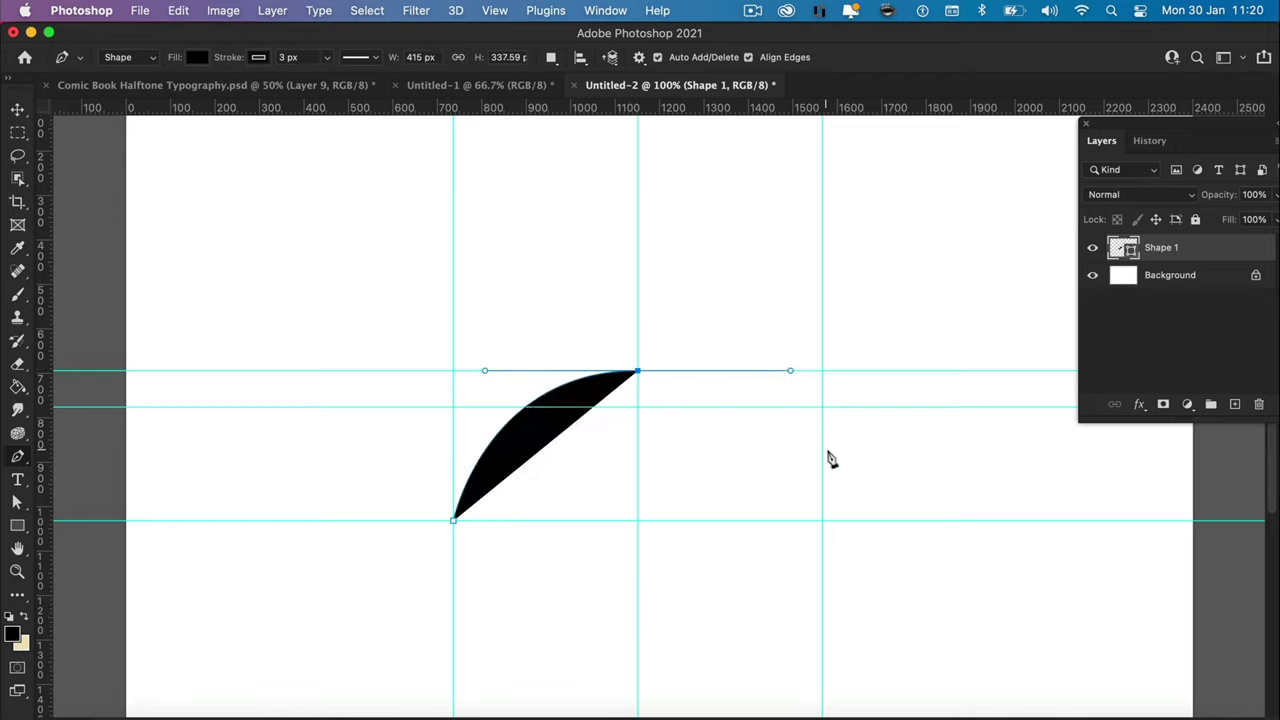
click(823, 522)
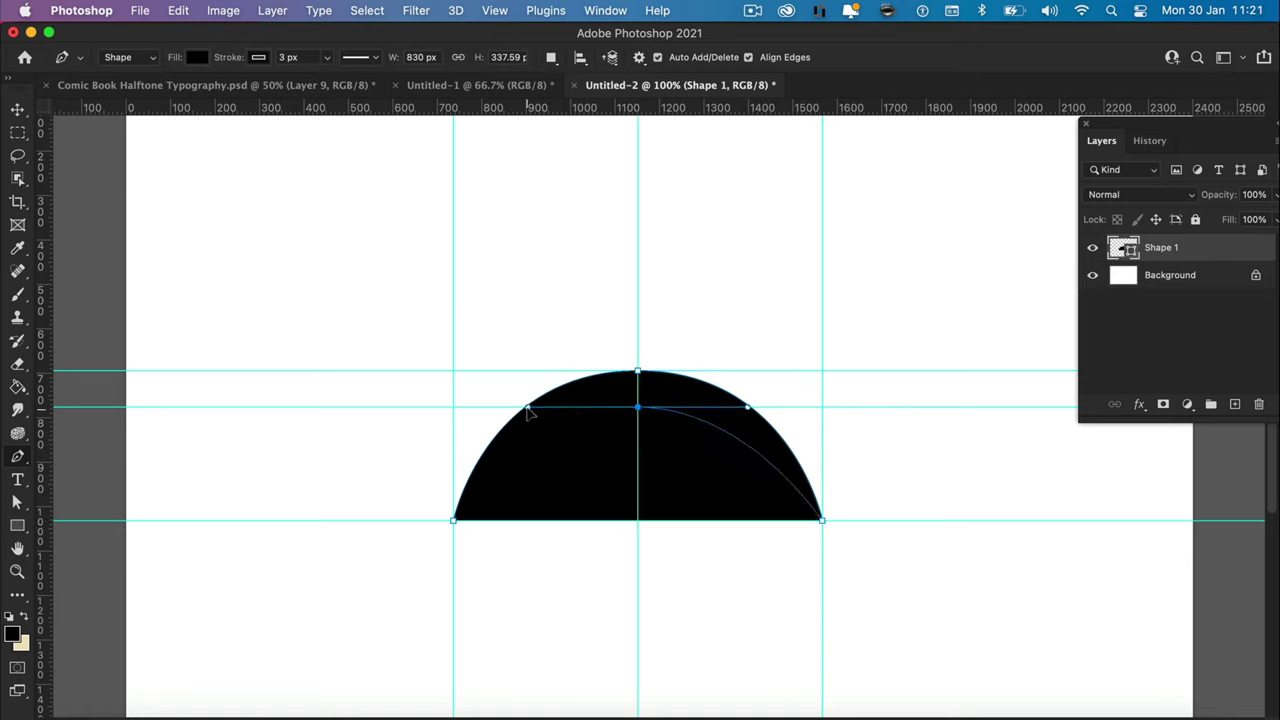
drag(527, 412, 530, 416)
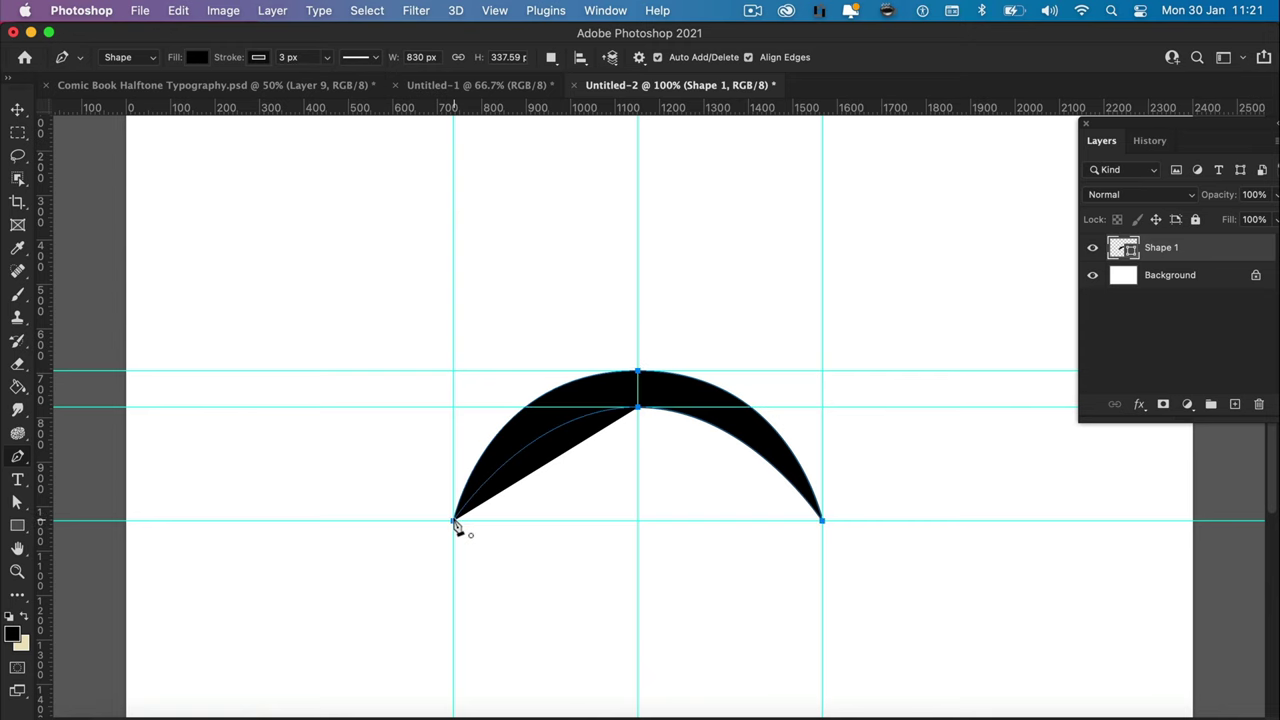
click(17, 110)
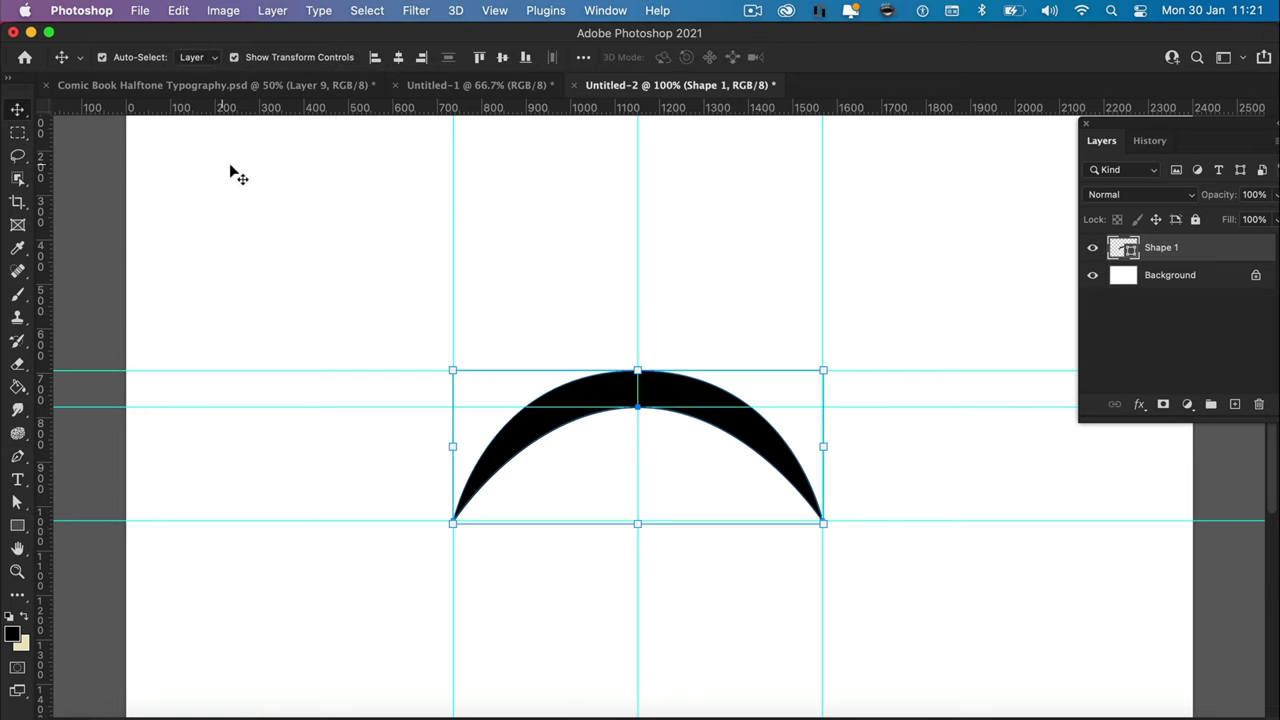
Step: Copy the crescent shape from Untitled-2 into the BOOM comic document Untitled-1
click(672, 472)
click(606, 404)
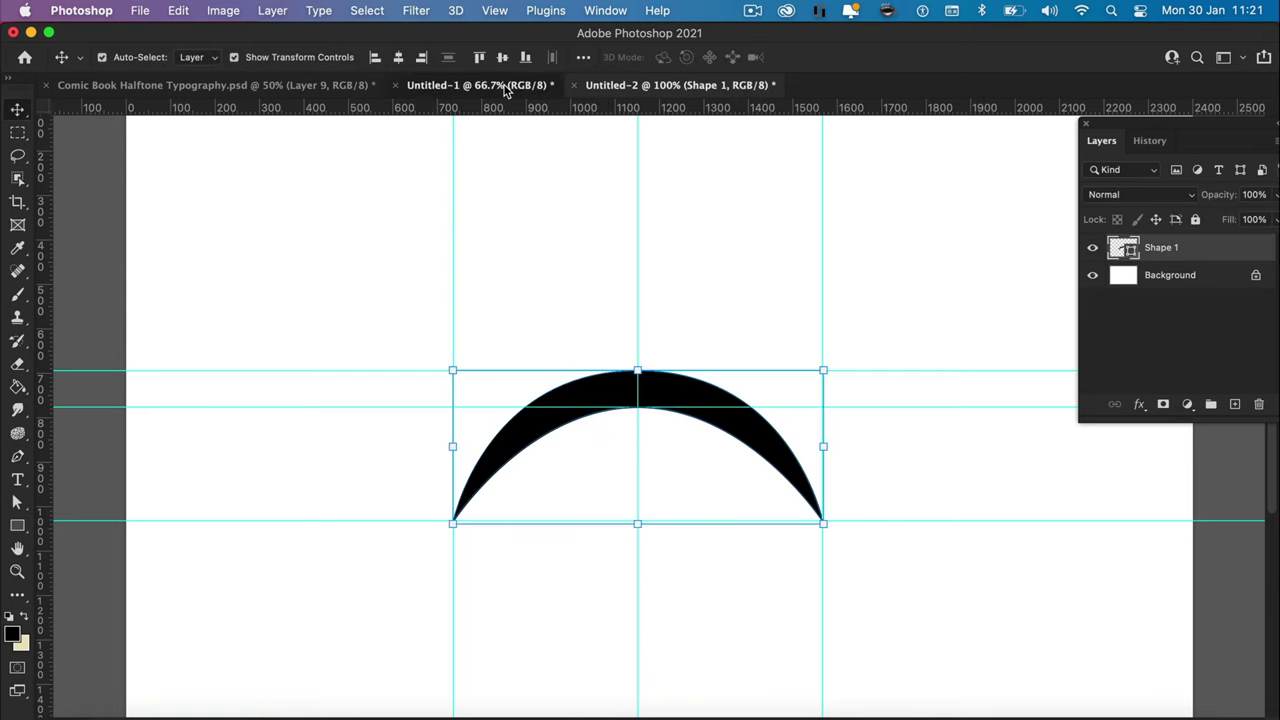
drag(505, 88, 592, 424)
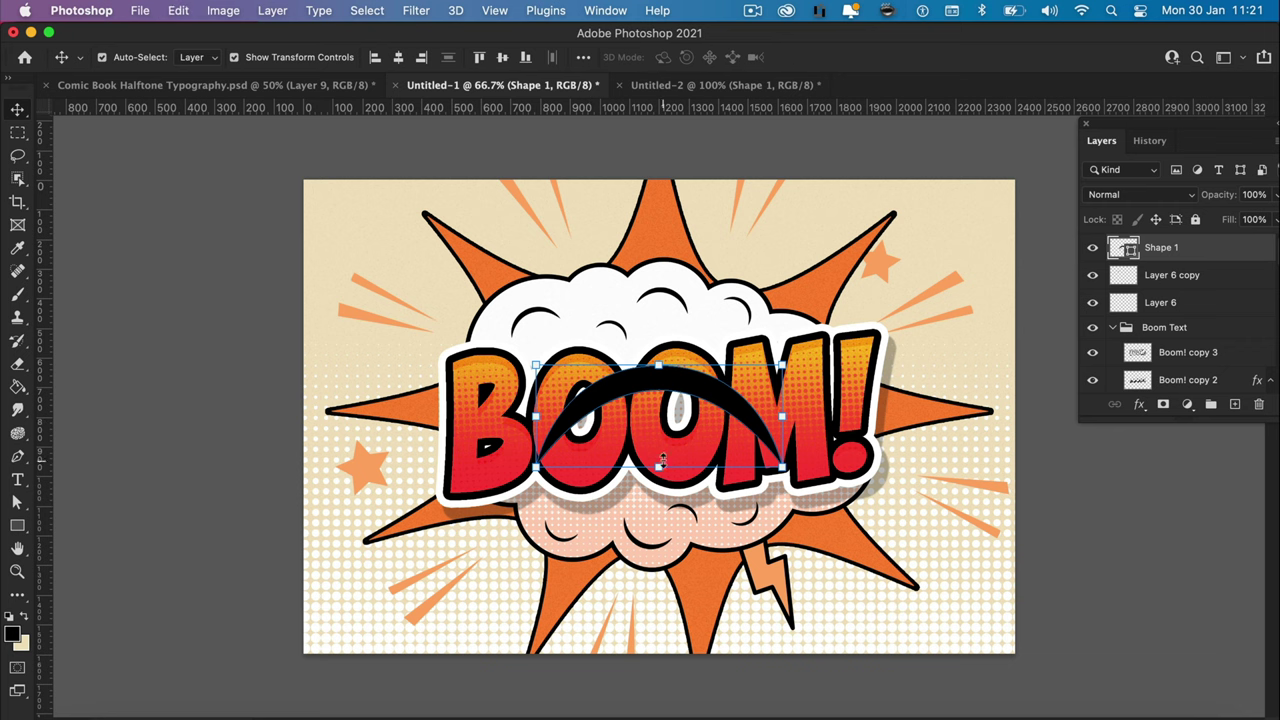
Step: Shrink the crescent to about 22%, rotate it, and place it on the cloud above the second O
drag(660, 463, 661, 441)
key(super+equal)
key(super+equal)
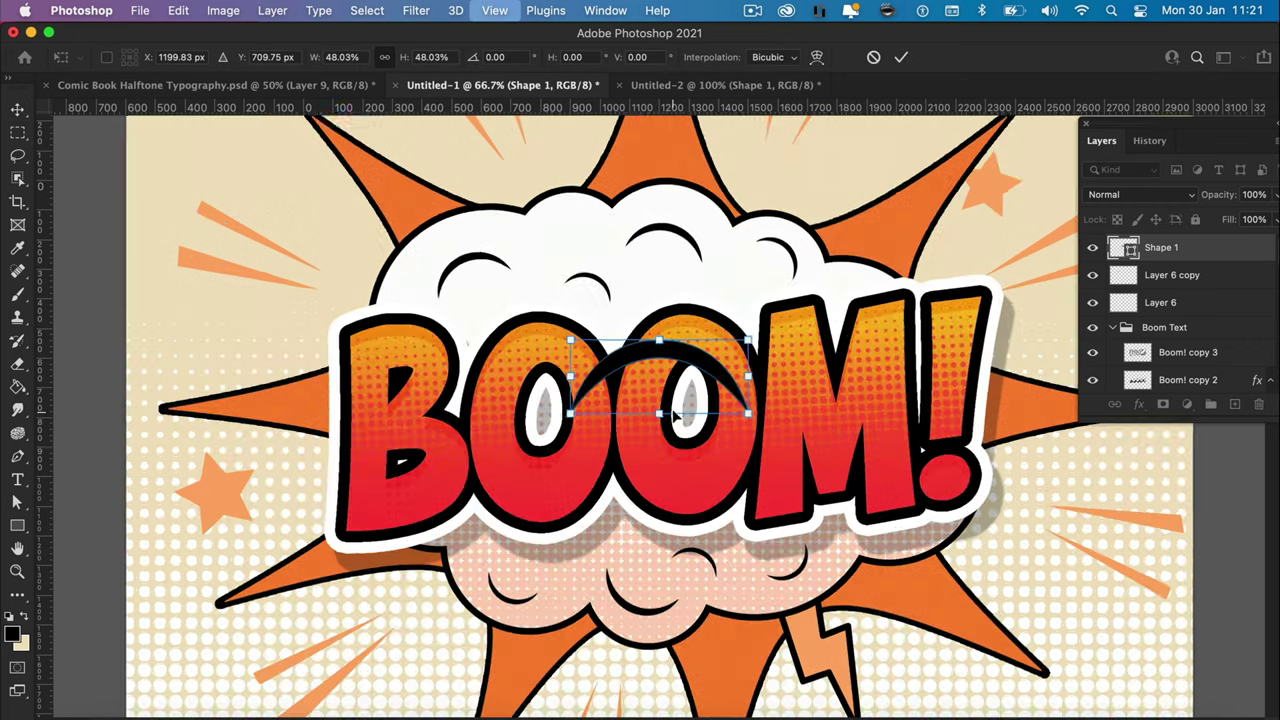
drag(713, 314, 780, 217)
scroll(753, 217, up, 3)
scroll(753, 217, right, 3)
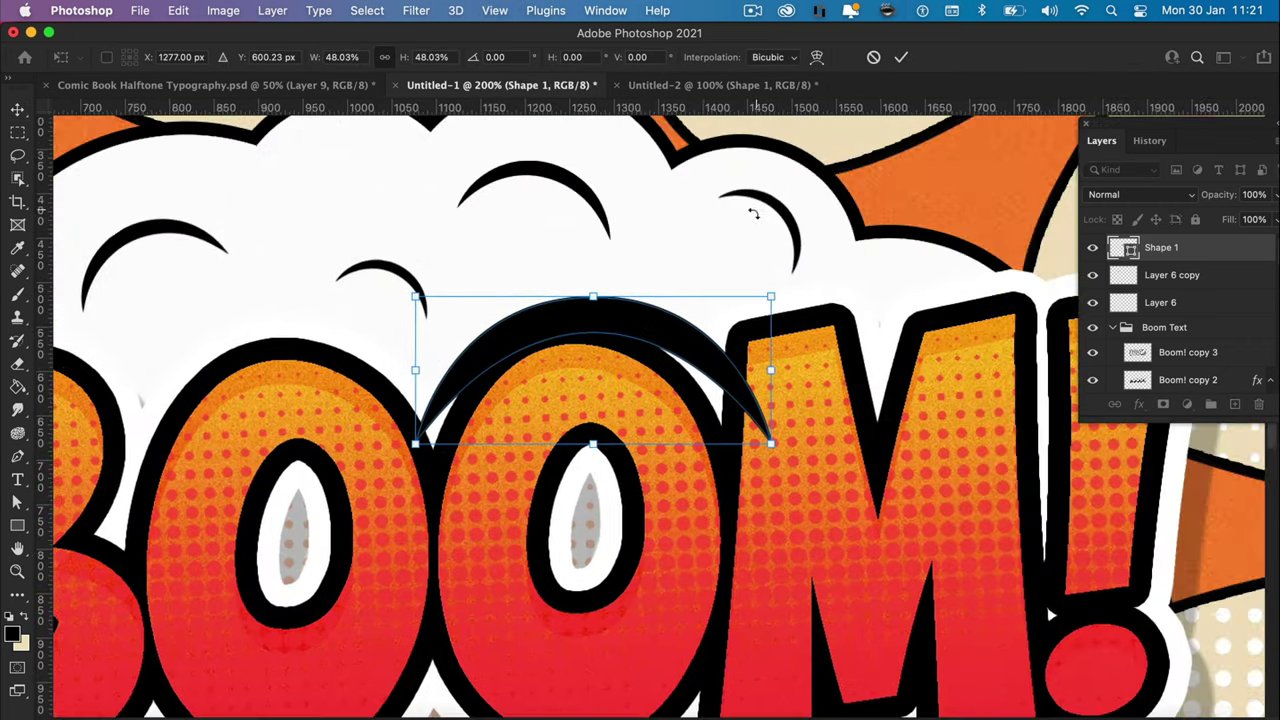
drag(797, 264, 678, 340)
drag(625, 301, 568, 357)
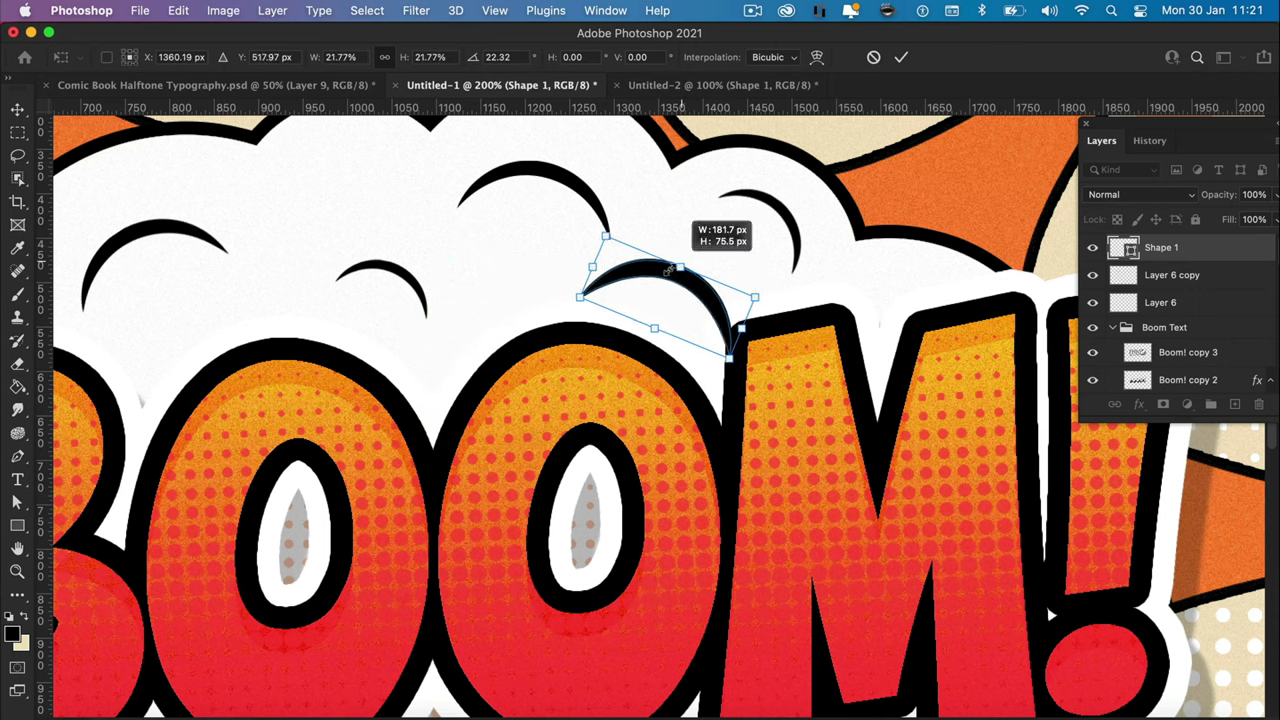
key(Return)
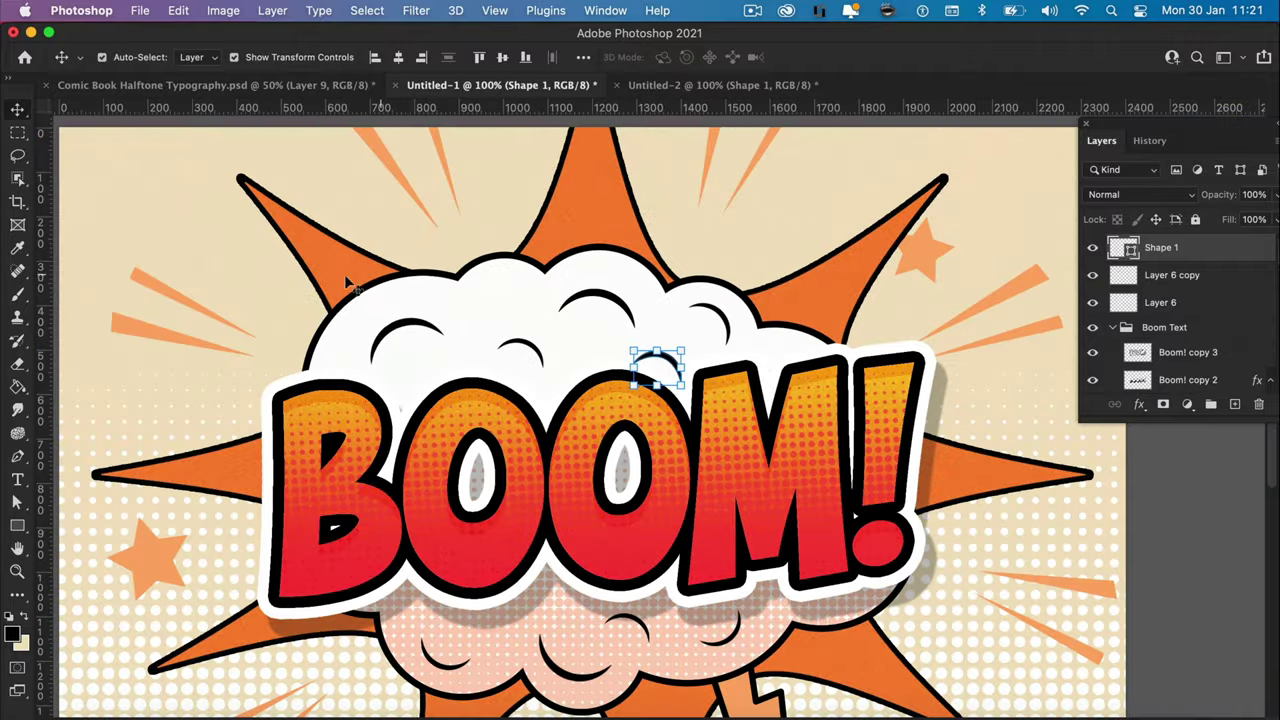